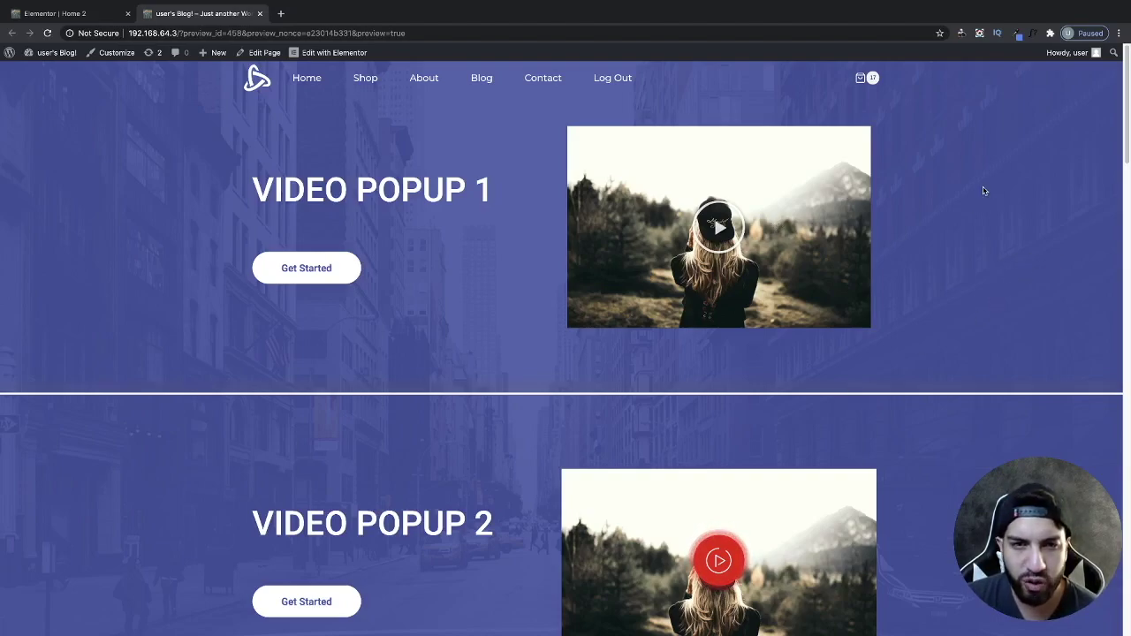
Step: Examine the three finished video popups on the preview page by opening and closing each one
left_click(719, 228)
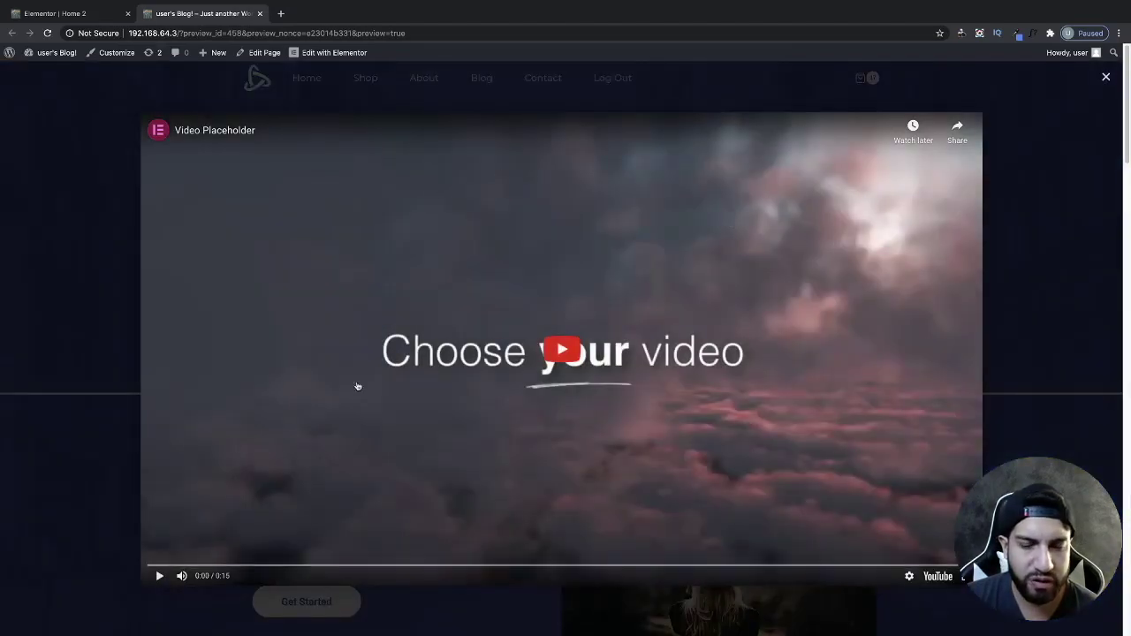
left_click(1043, 226)
scroll(1030, 257, "down", 3)
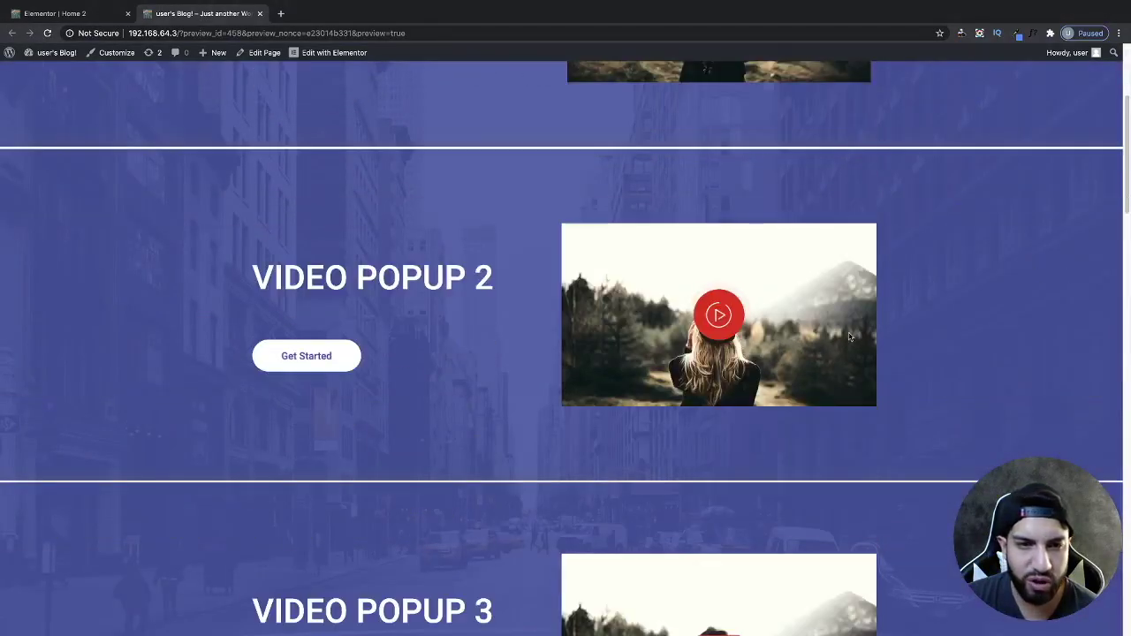
left_click(719, 315)
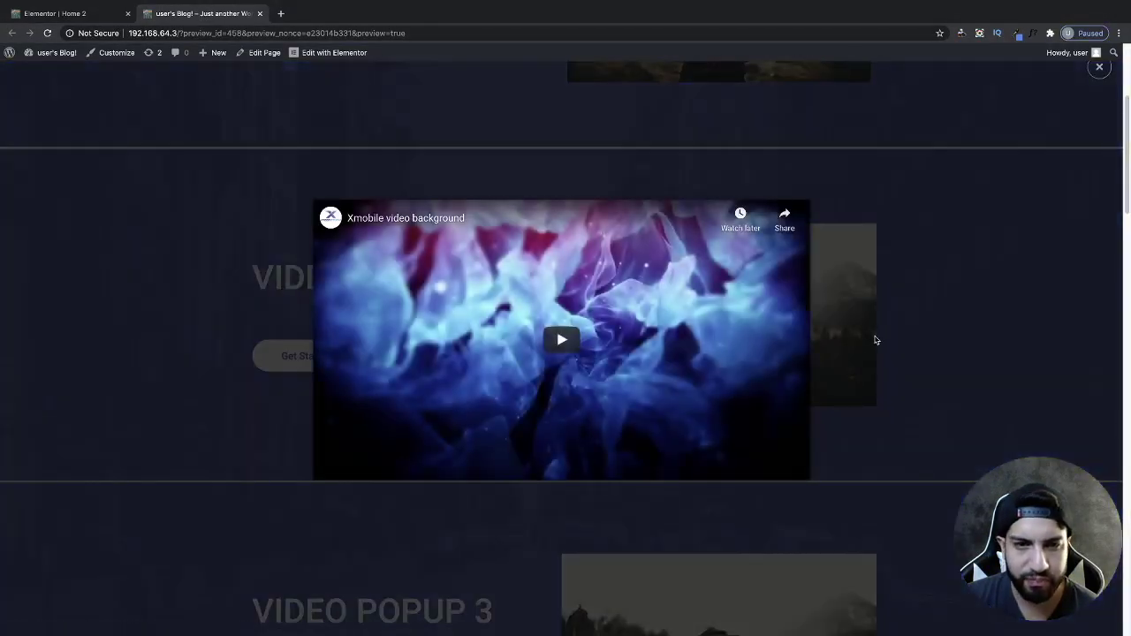
left_click(962, 268)
scroll(972, 314, "up", 1)
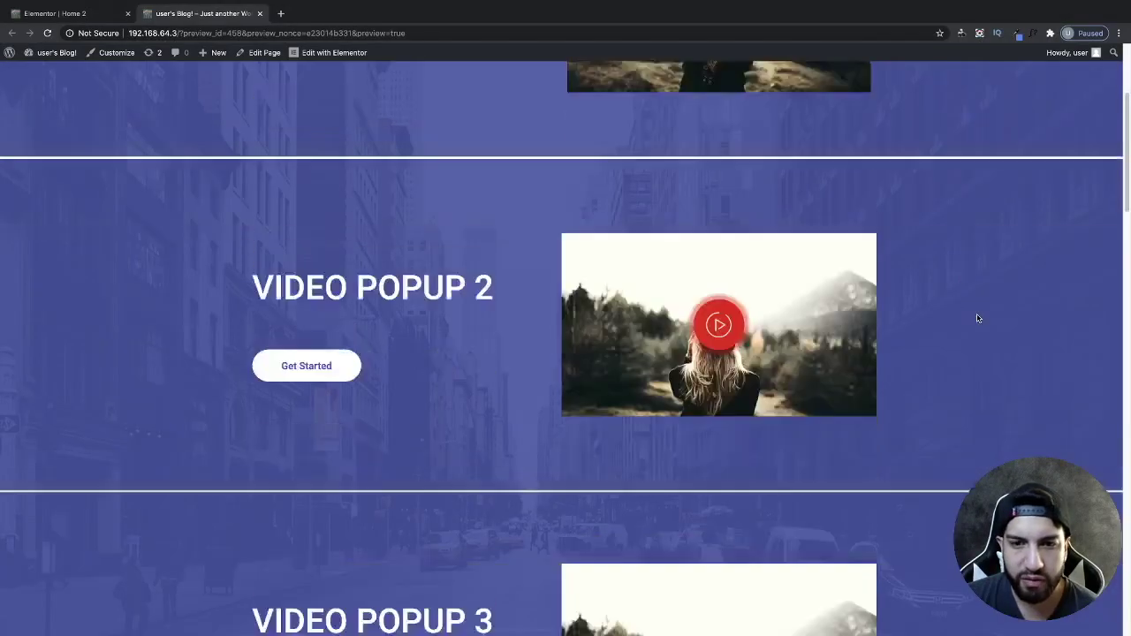
scroll(884, 296, "down", 3)
scroll(853, 290, "down", 1)
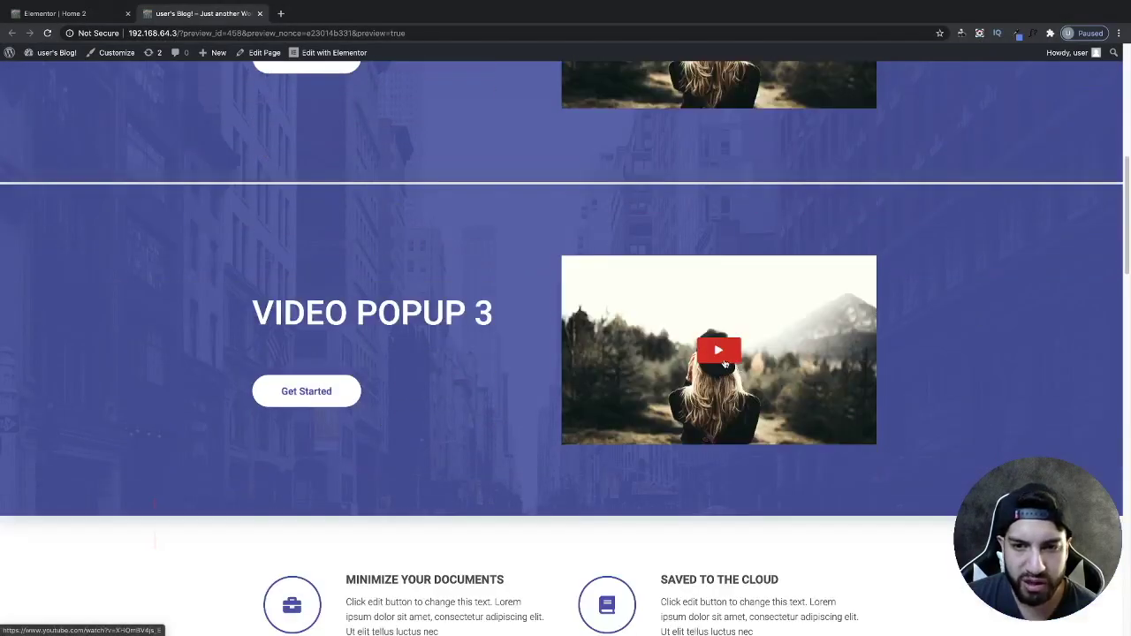
left_click(725, 363)
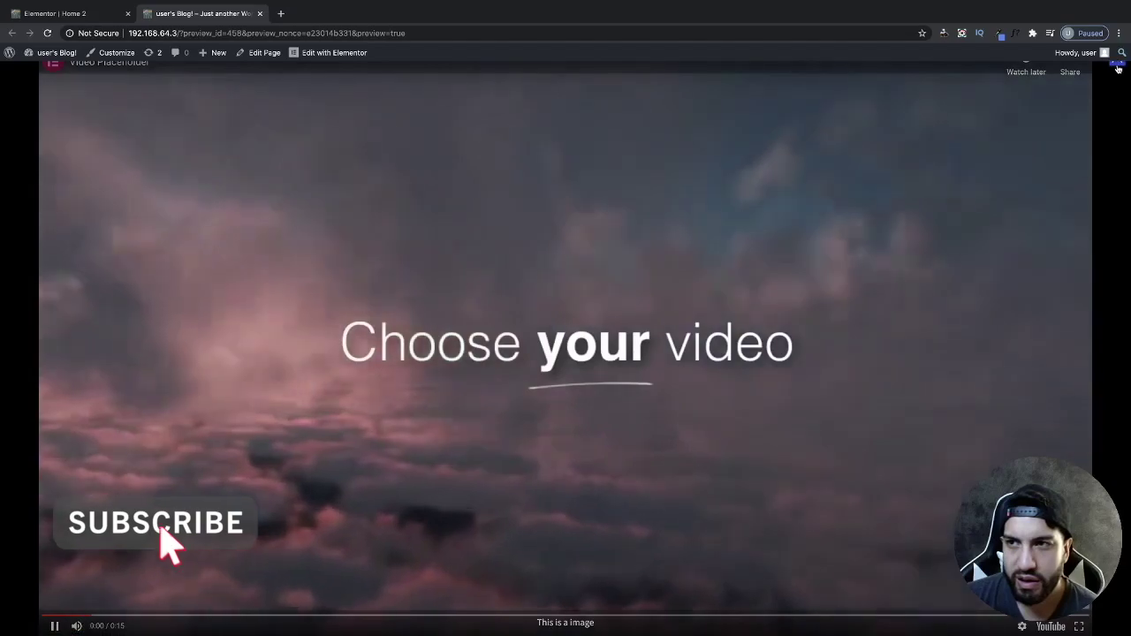
left_click(1118, 68)
scroll(999, 253, "up", 6)
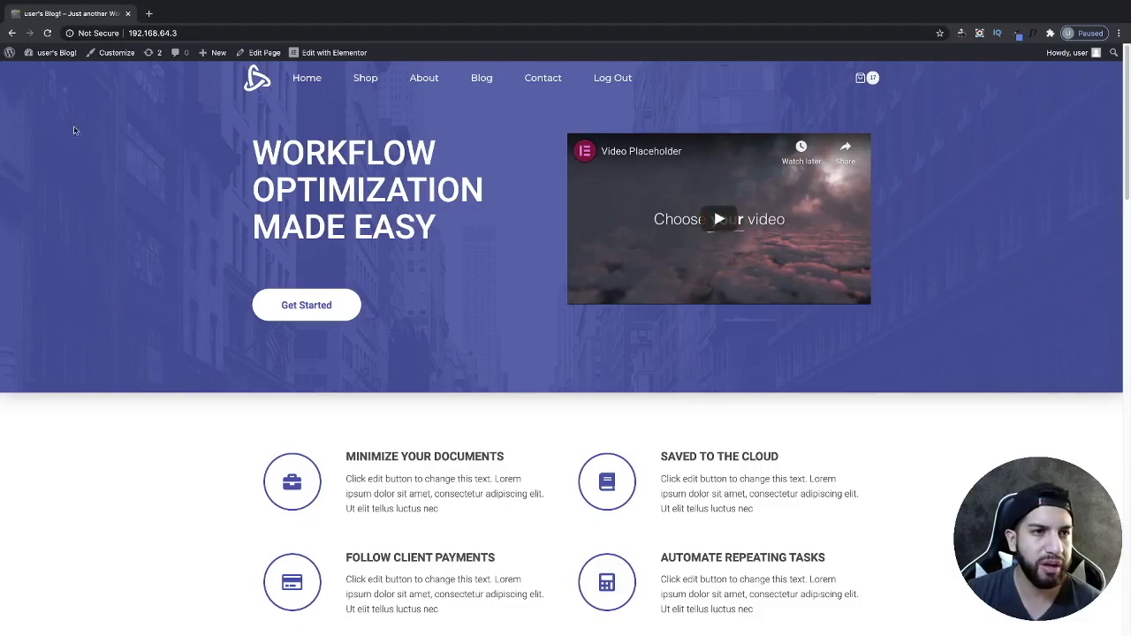
Step: Search the WordPress plugin directory for "elementor" from the site's admin dashboard
left_click(39, 69)
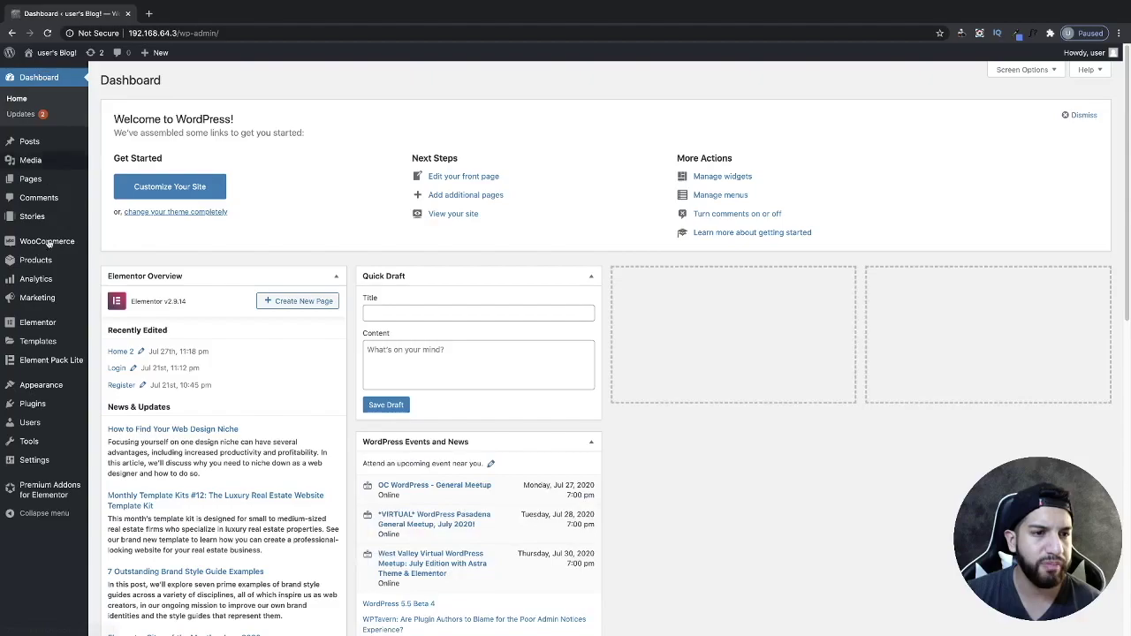
left_click(35, 411)
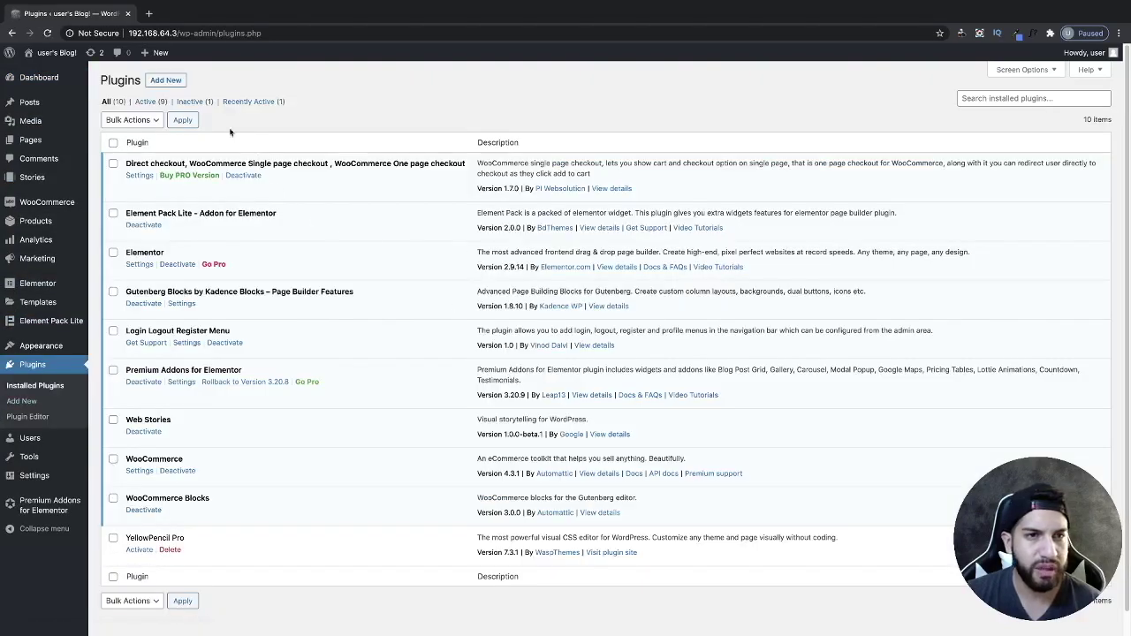
left_click(166, 80)
left_click(997, 111)
type("elementor")
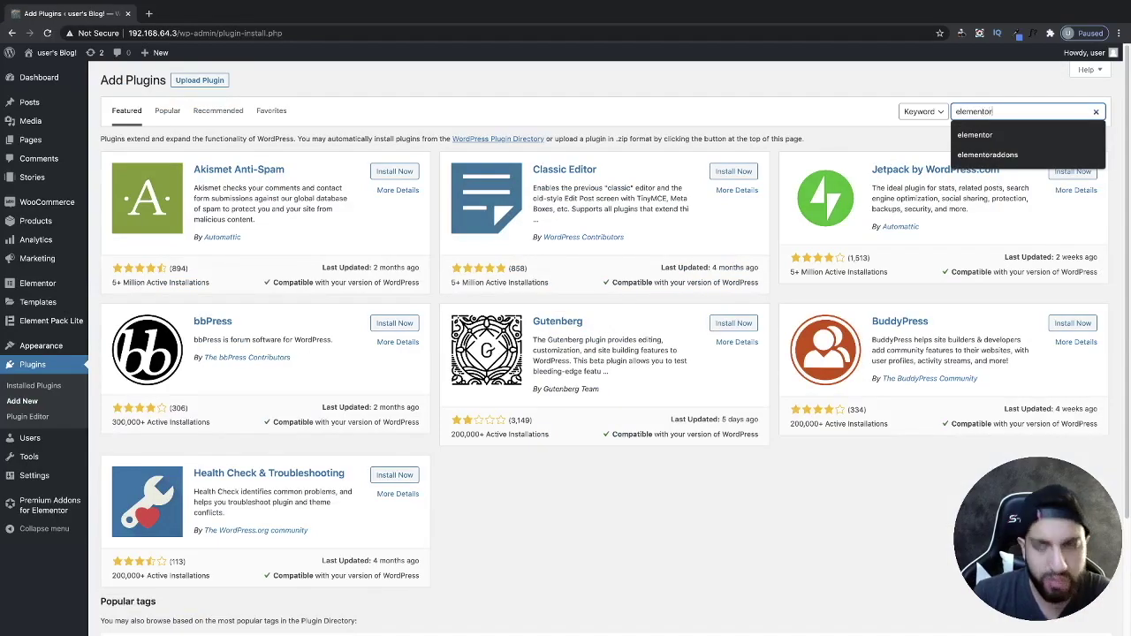
key("Return")
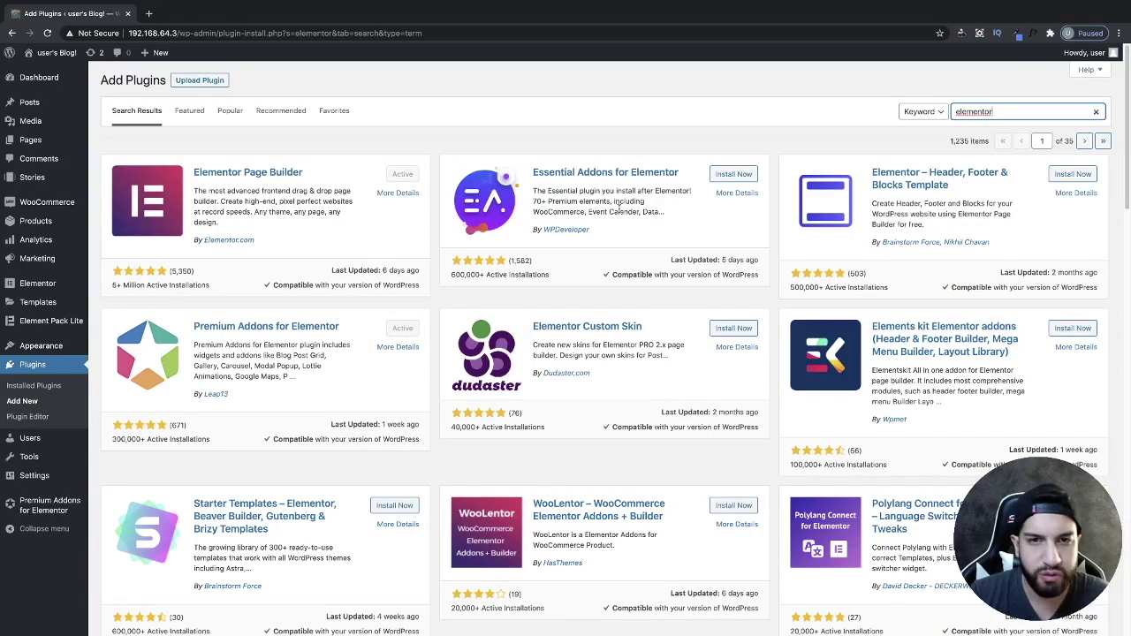
Step: Install and activate the Essential Addons for Elementor and ElementsKit Elementor addons plugins
left_click(733, 175)
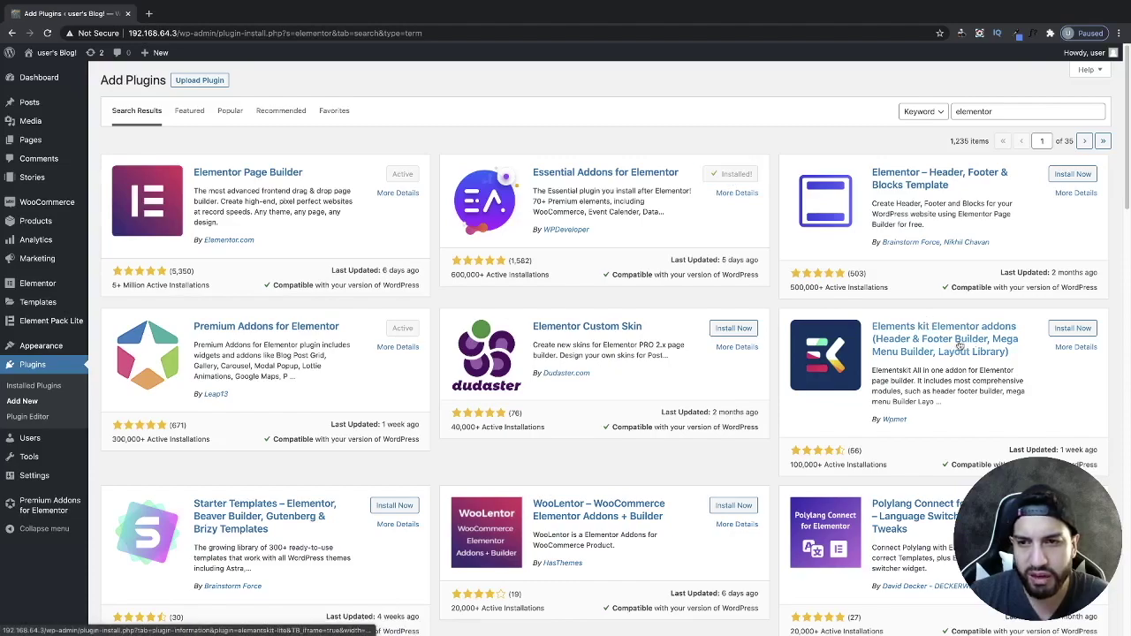
left_click(1068, 333)
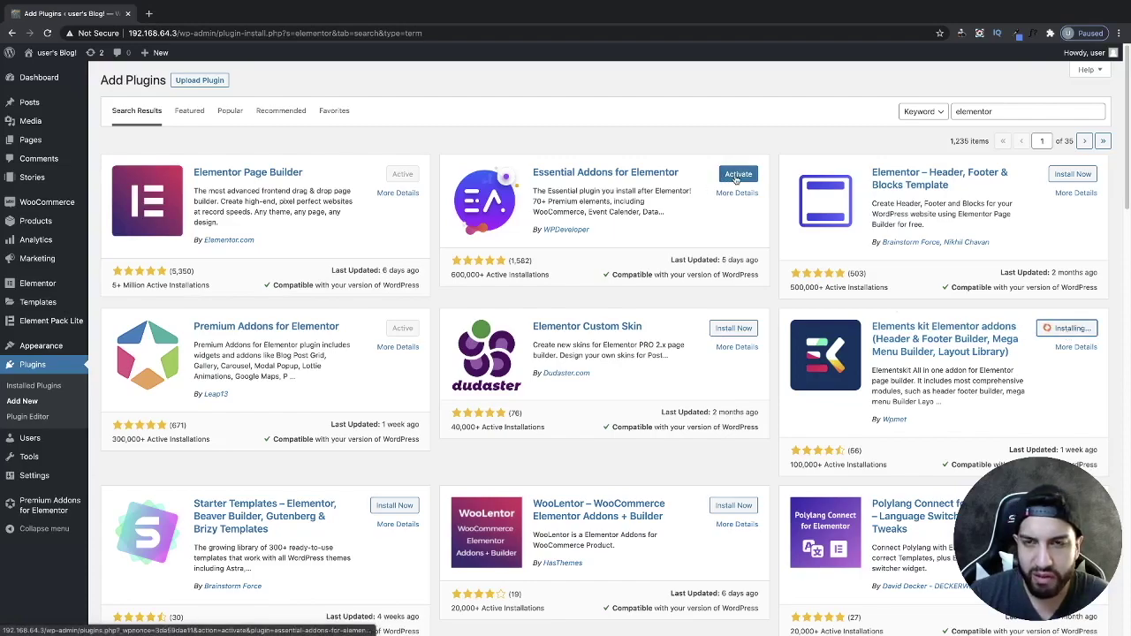
left_click(736, 177)
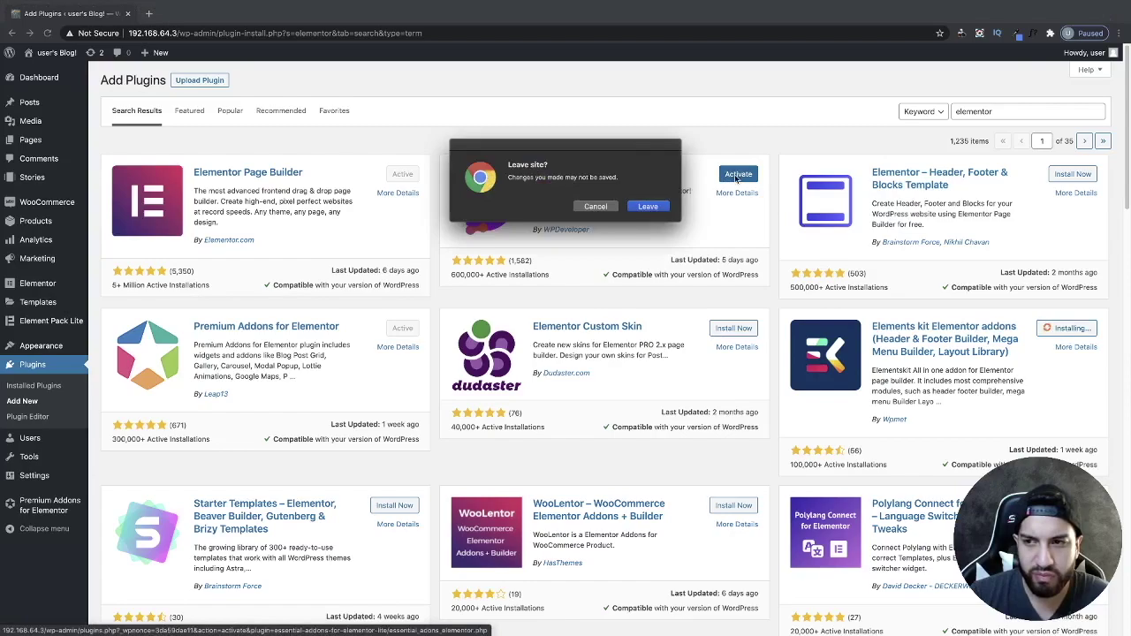
left_click(598, 207)
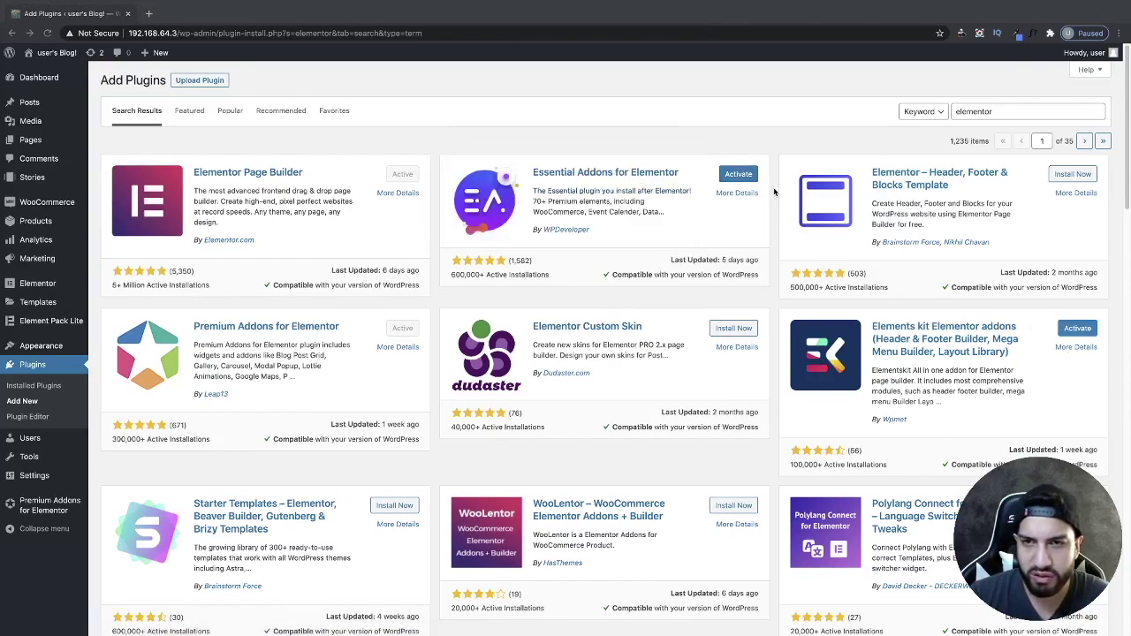
left_click(738, 175)
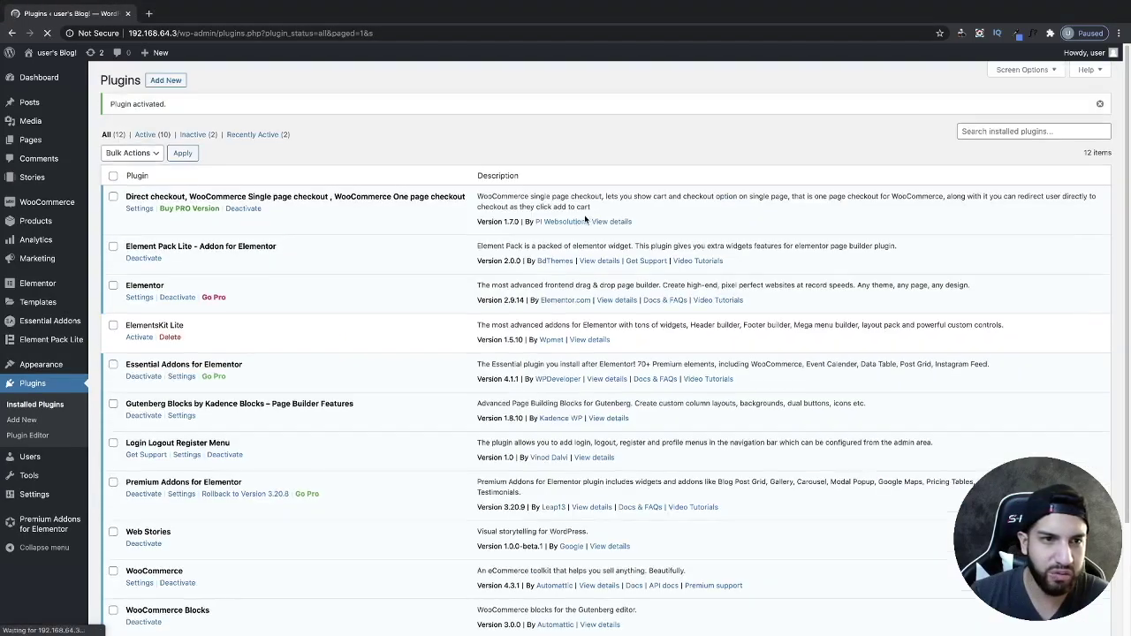
left_click(139, 339)
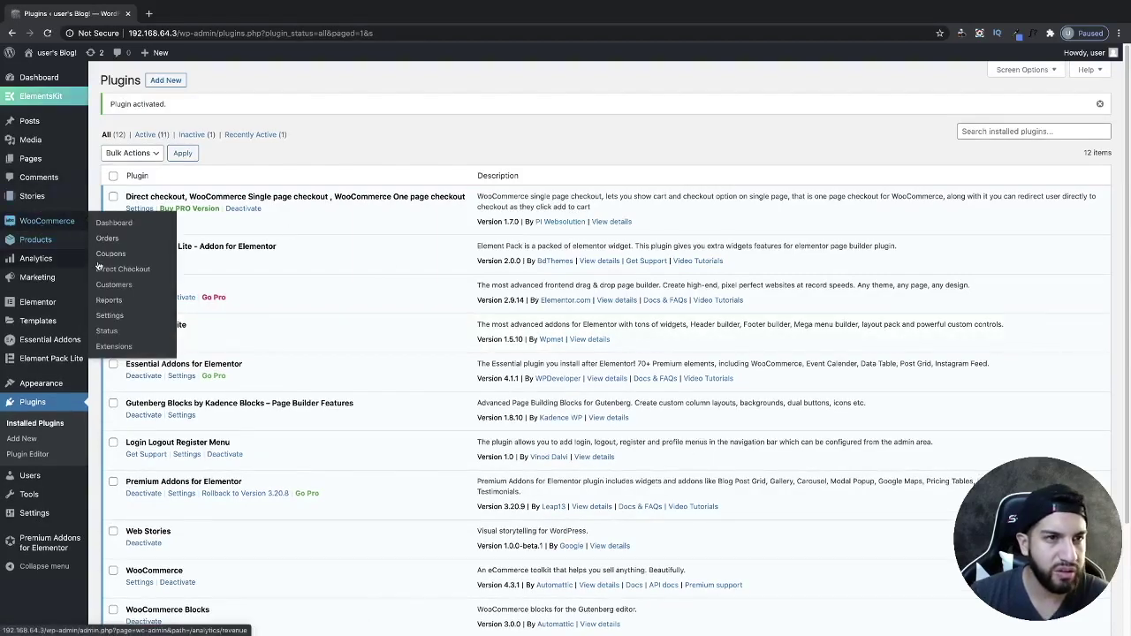
Step: Return to the site's home page and open it for editing with Elementor
mouse_move(40, 62)
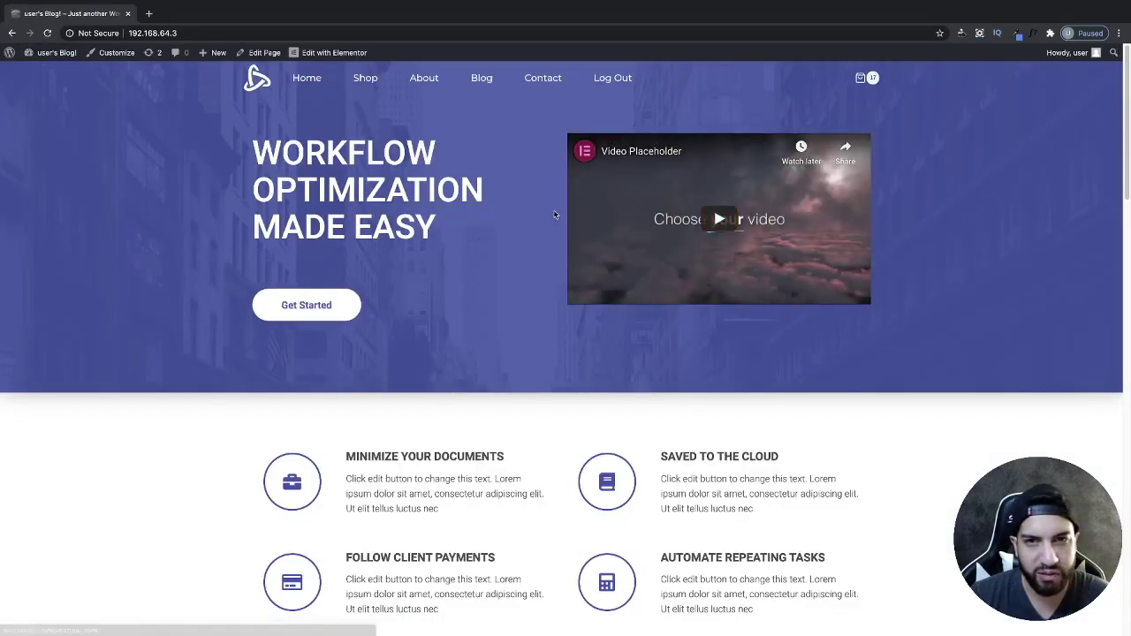
left_click(321, 55)
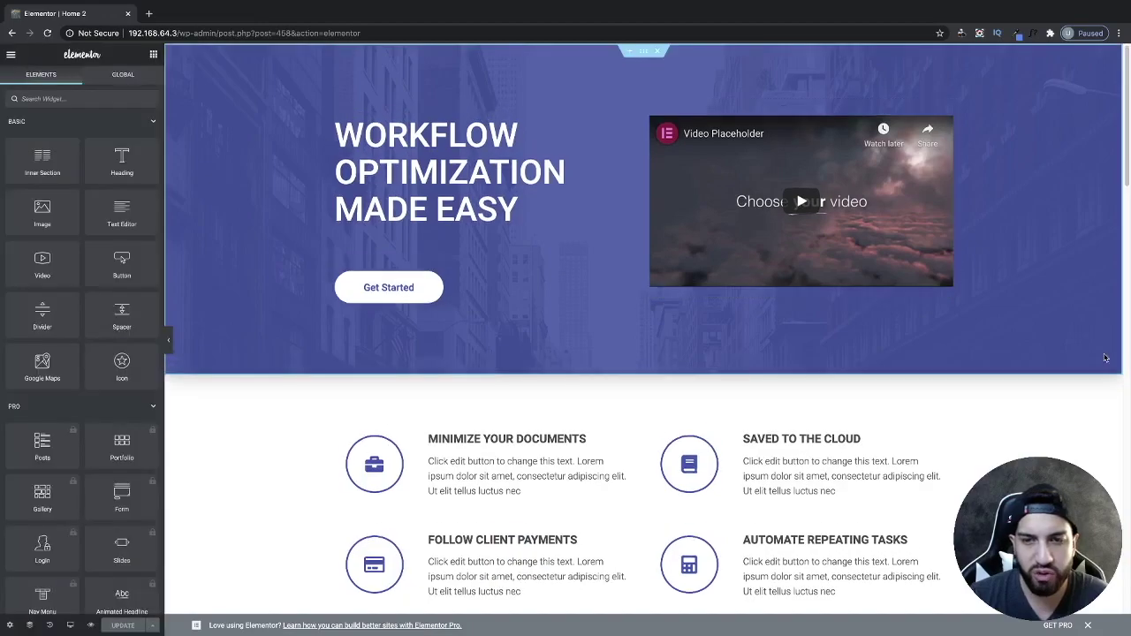
scroll(1092, 365, "down", 1)
scroll(1093, 365, "up", 1)
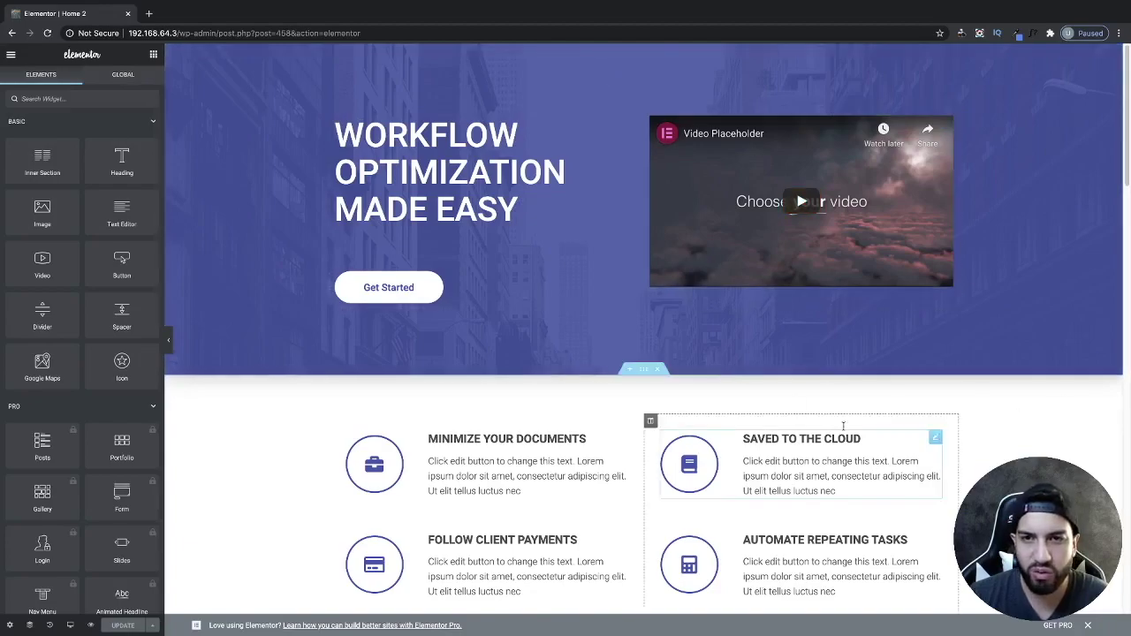
scroll(795, 295, "down", 1)
scroll(922, 371, "up", 1)
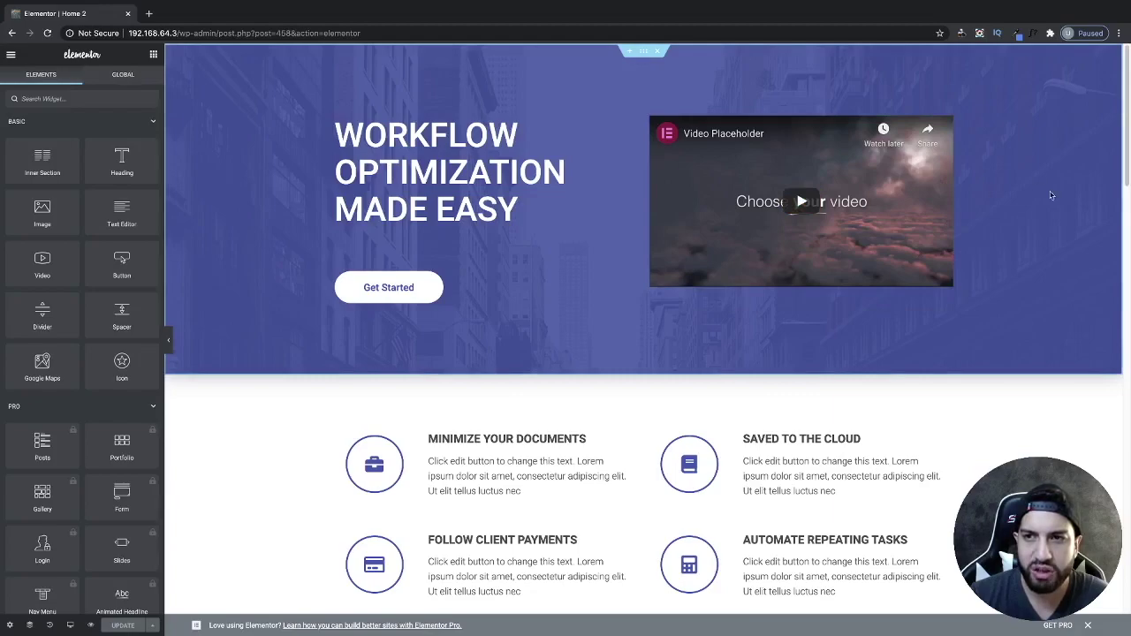
Step: Delete the existing hero section video and place a new basic Video widget in the empty column
right_click(946, 127)
left_click(957, 285)
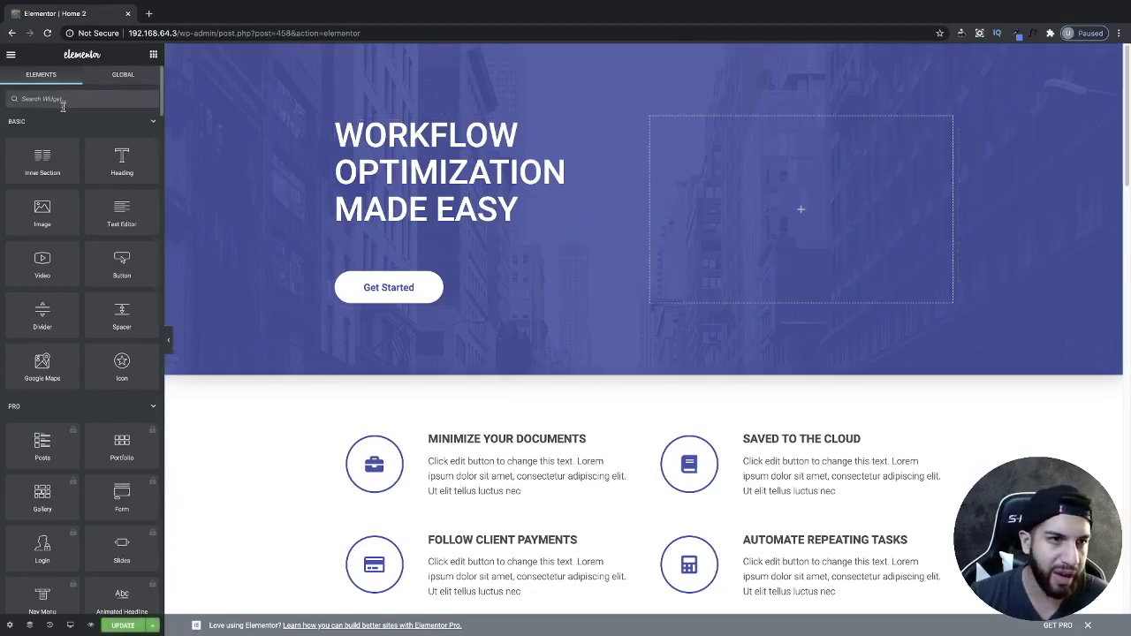
type("v")
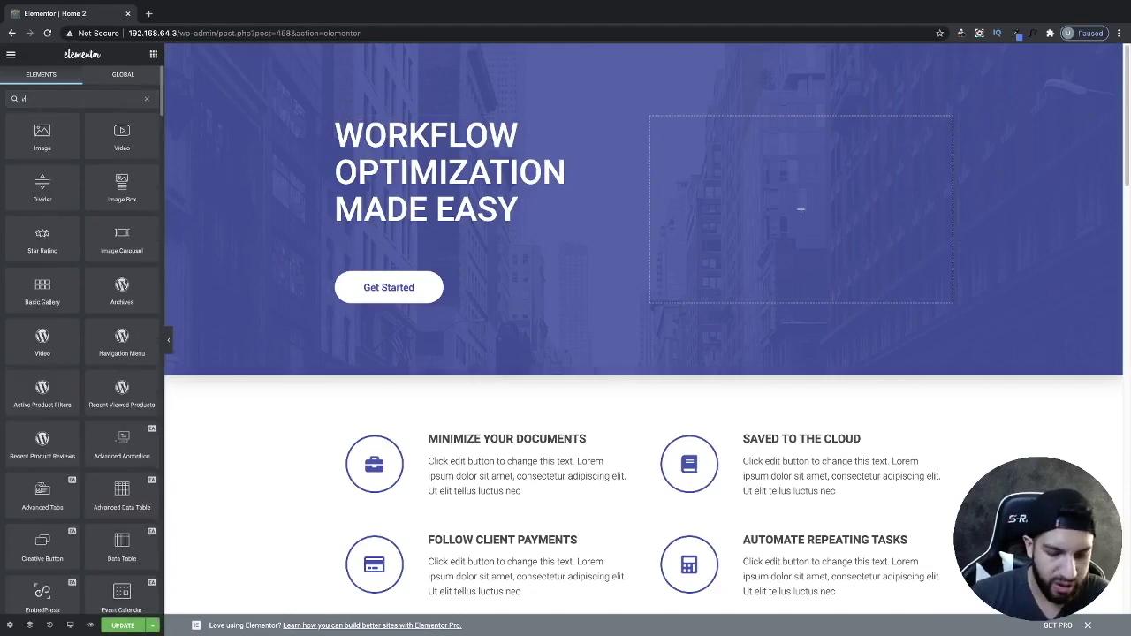
key("BackSpace")
left_click_drag(39, 266, 802, 234)
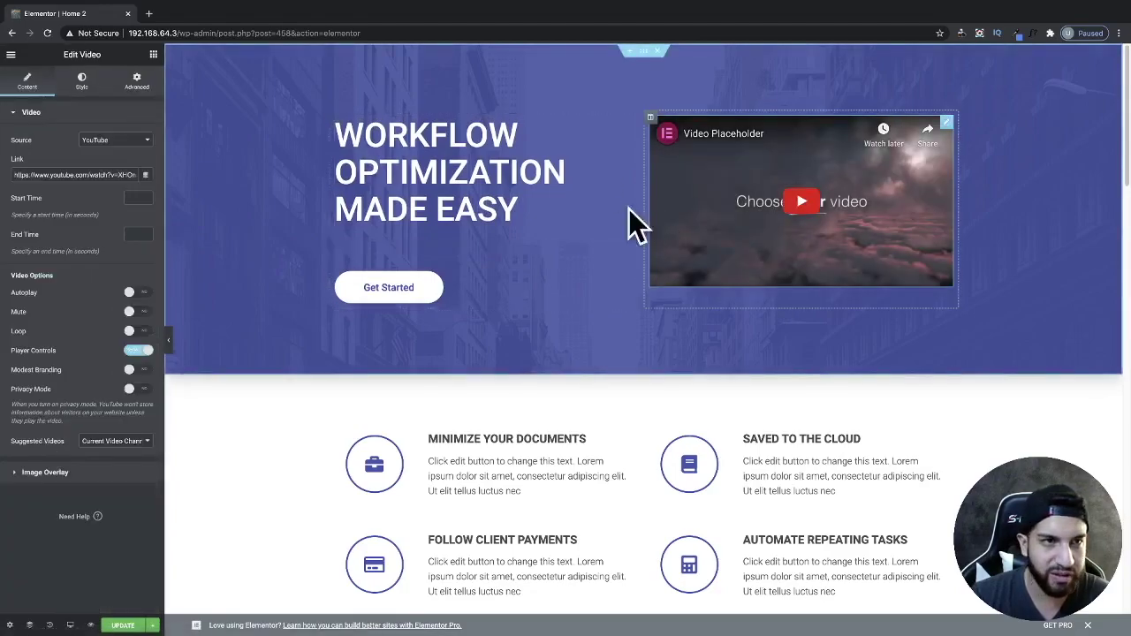
Step: Enable the image overlay and lightbox for the hero video, and test the popup in the editor
left_click(38, 473)
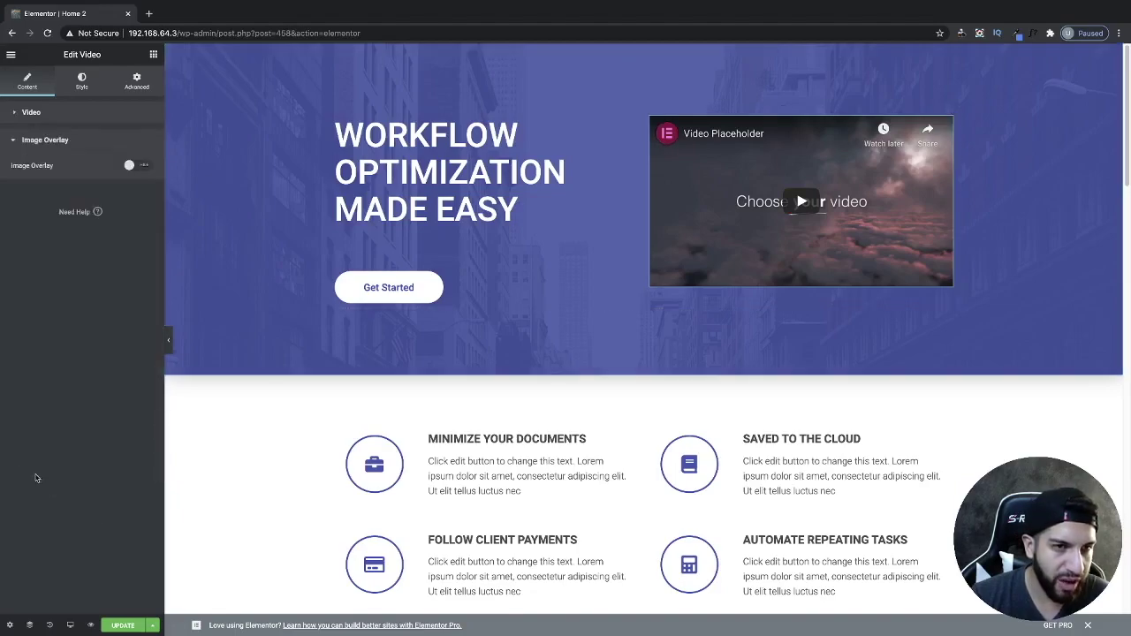
left_click(139, 167)
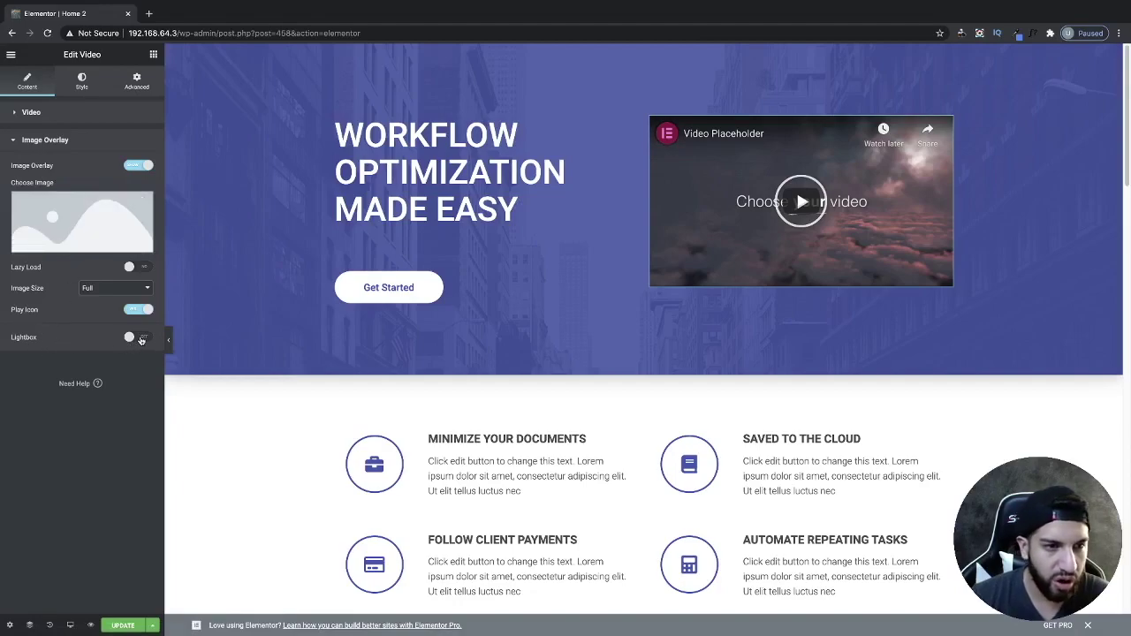
left_click(139, 337)
left_click(790, 222)
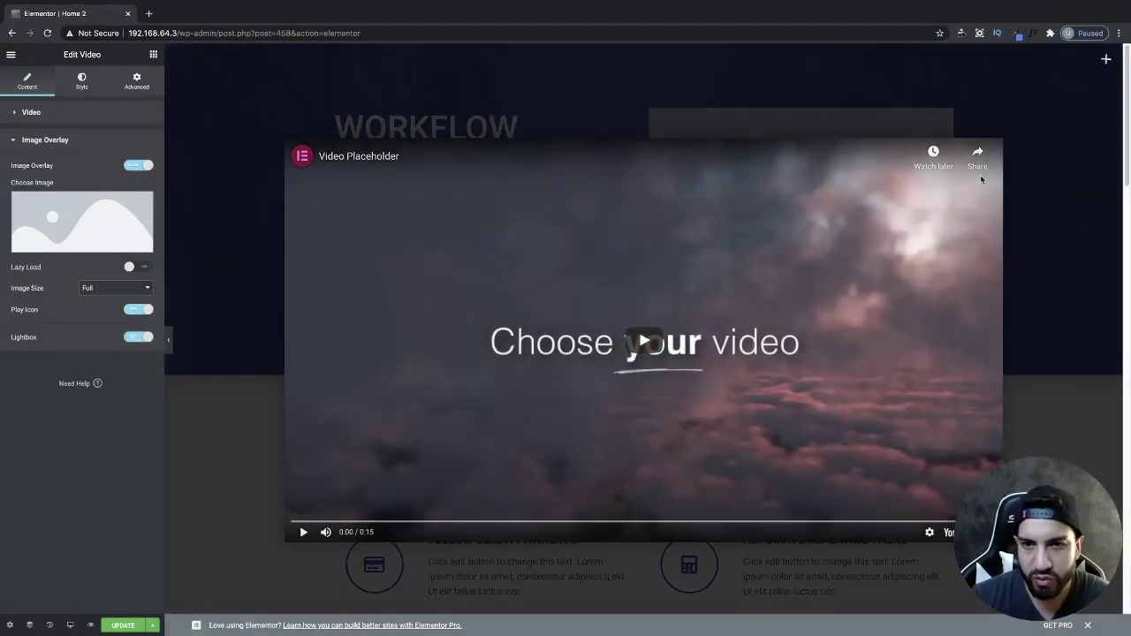
left_click(1107, 60)
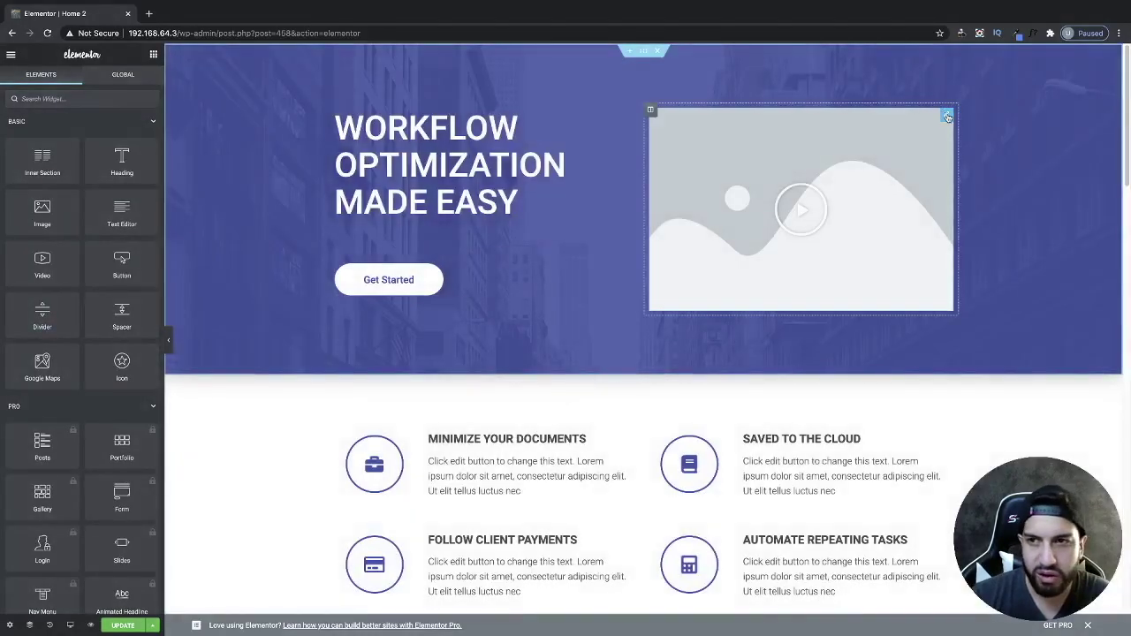
Step: Set the video's overlay image to the media library photo of the long-haired person in a black cap facing the forest
left_click(947, 116)
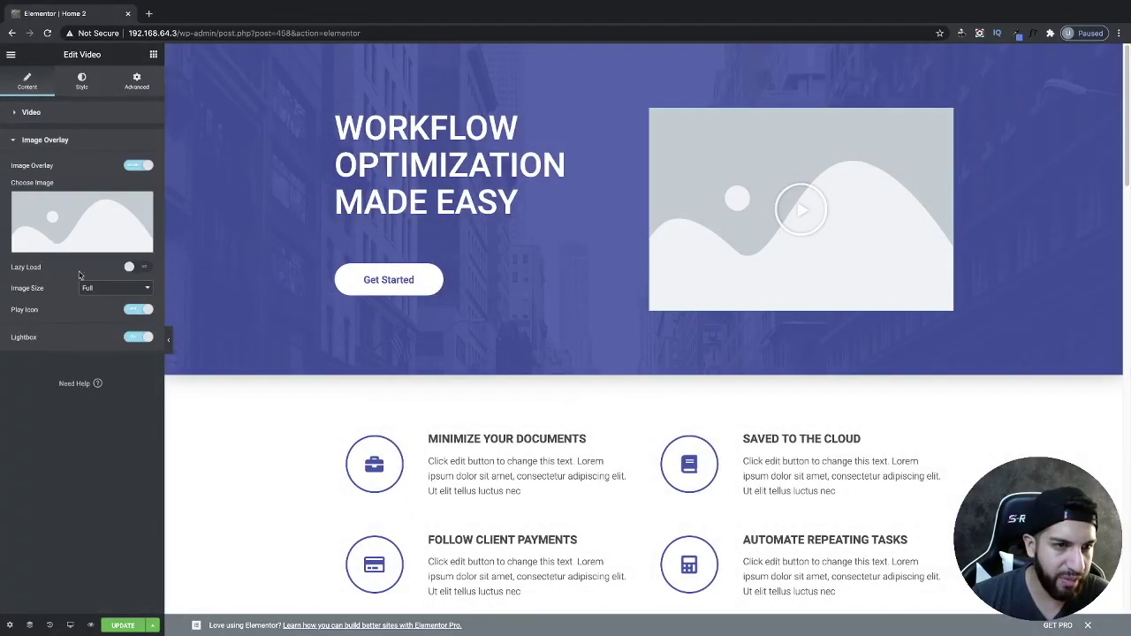
left_click(66, 220)
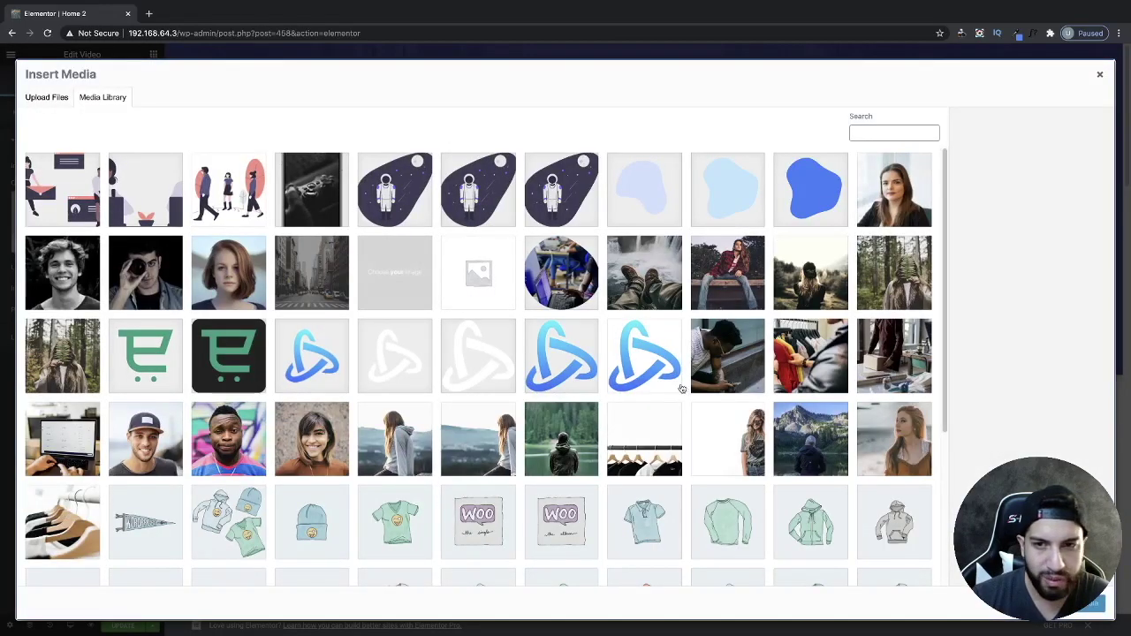
left_click(804, 294)
left_click(1077, 612)
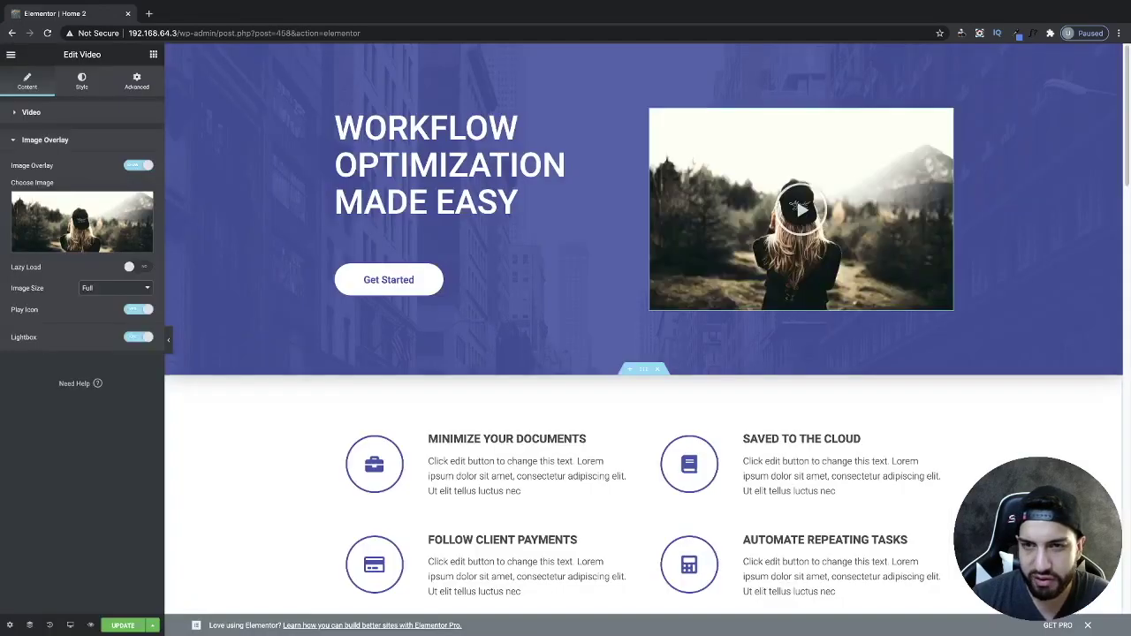
Step: Update the page and preview it in a new tab, opening and closing the video popup to test it
left_click(123, 626)
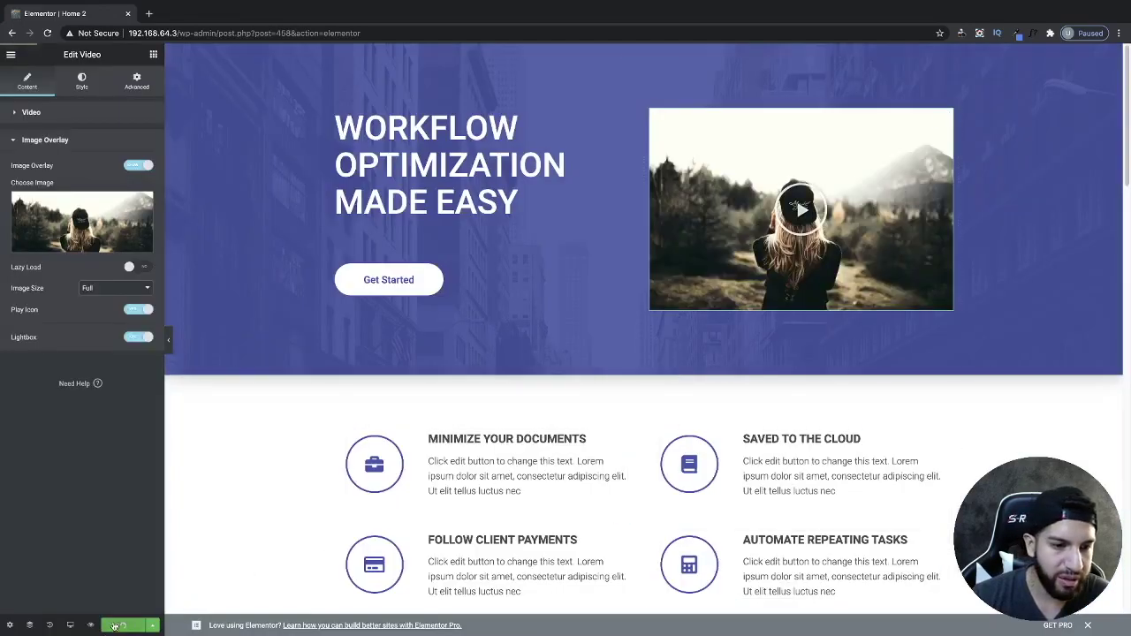
left_click(91, 625)
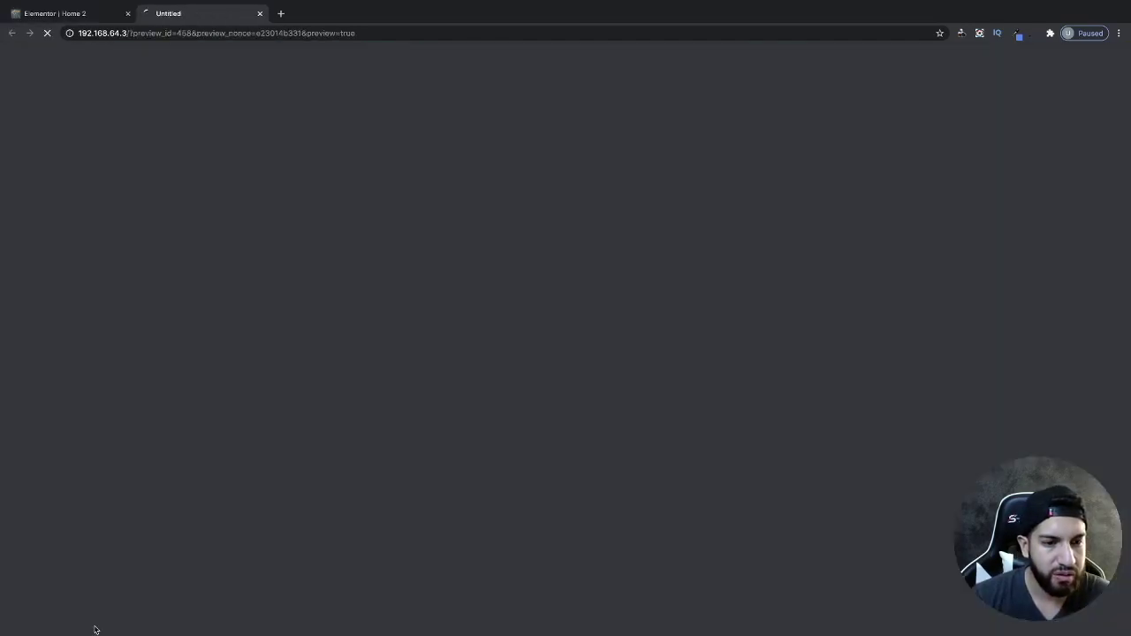
left_click(708, 232)
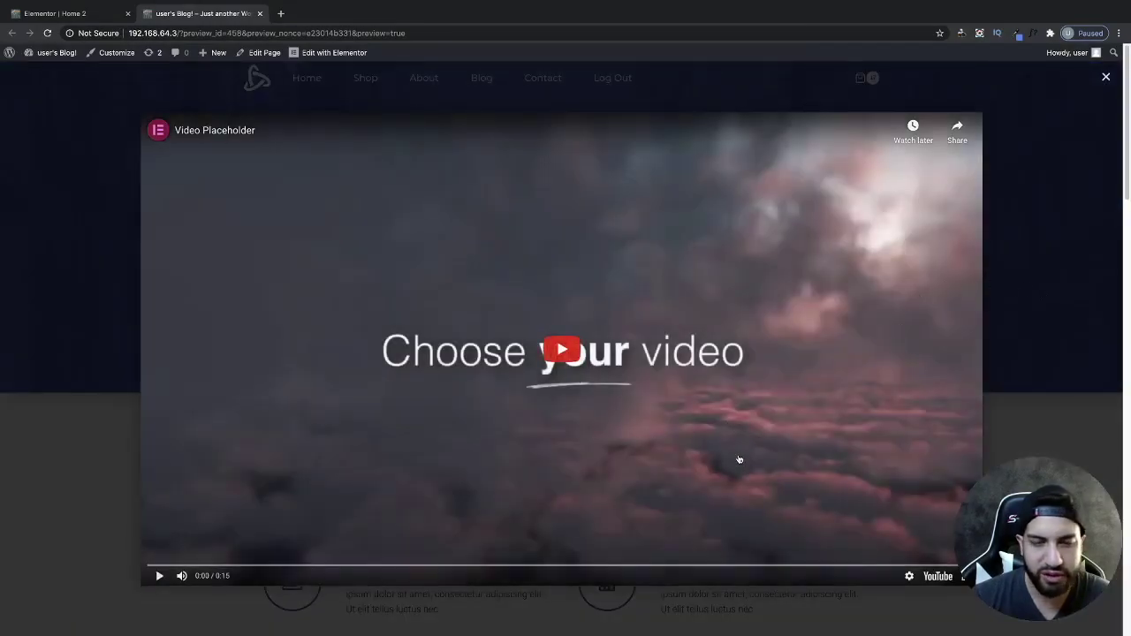
left_click(1042, 421)
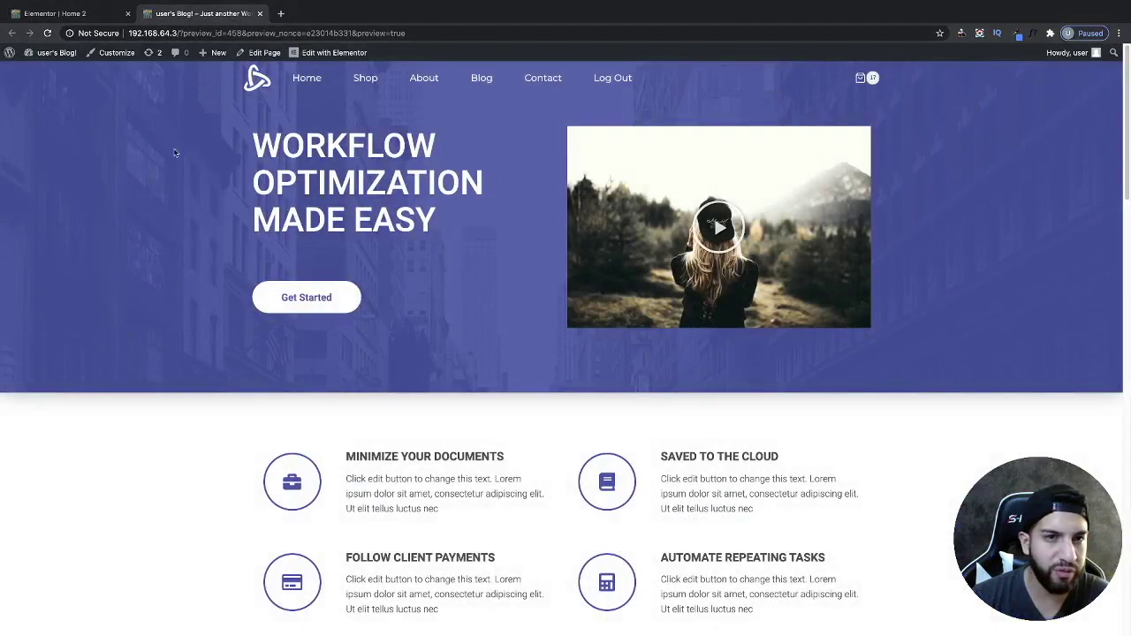
Step: Return to the Elementor editor, copy the hero video's YouTube link, and delete that Video widget
left_click(79, 14)
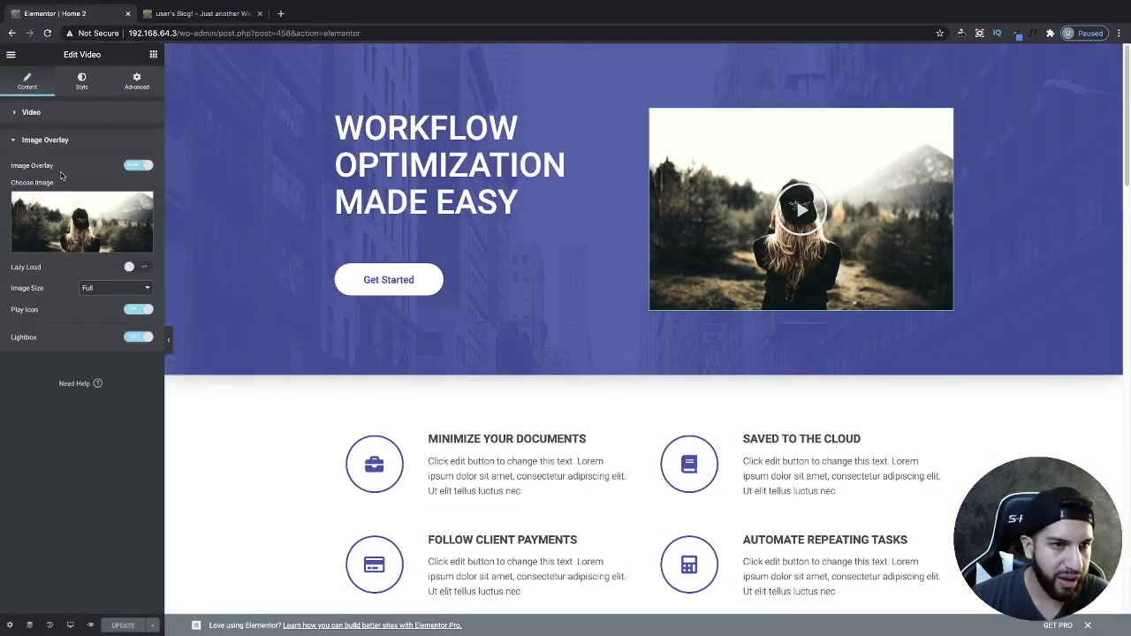
left_click(72, 113)
triple_click(86, 174)
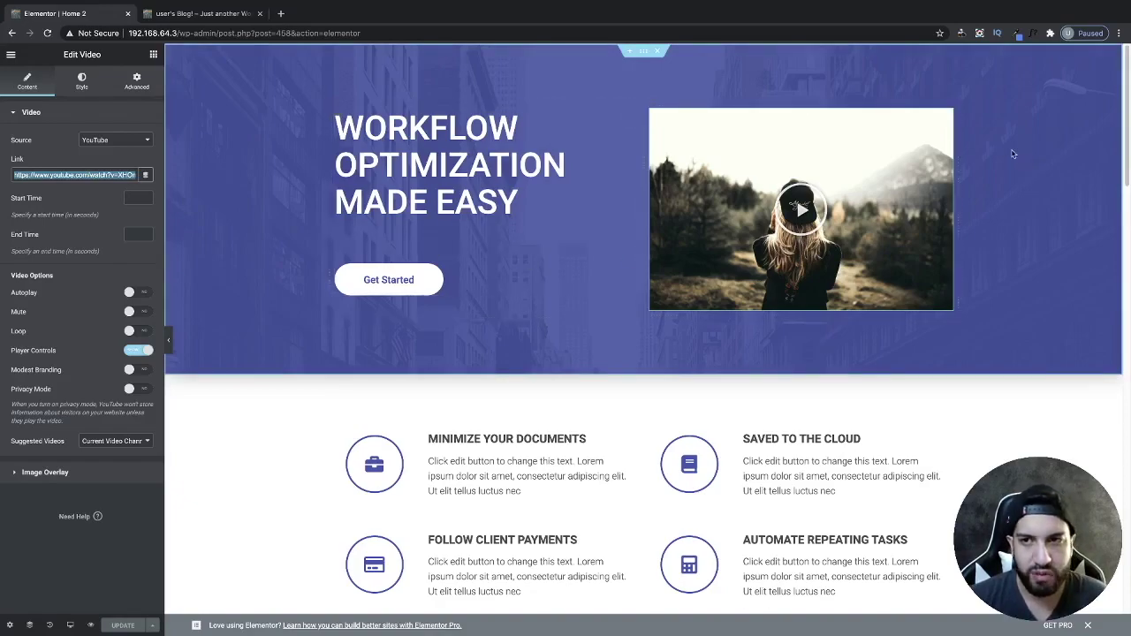
right_click(952, 116)
left_click(976, 274)
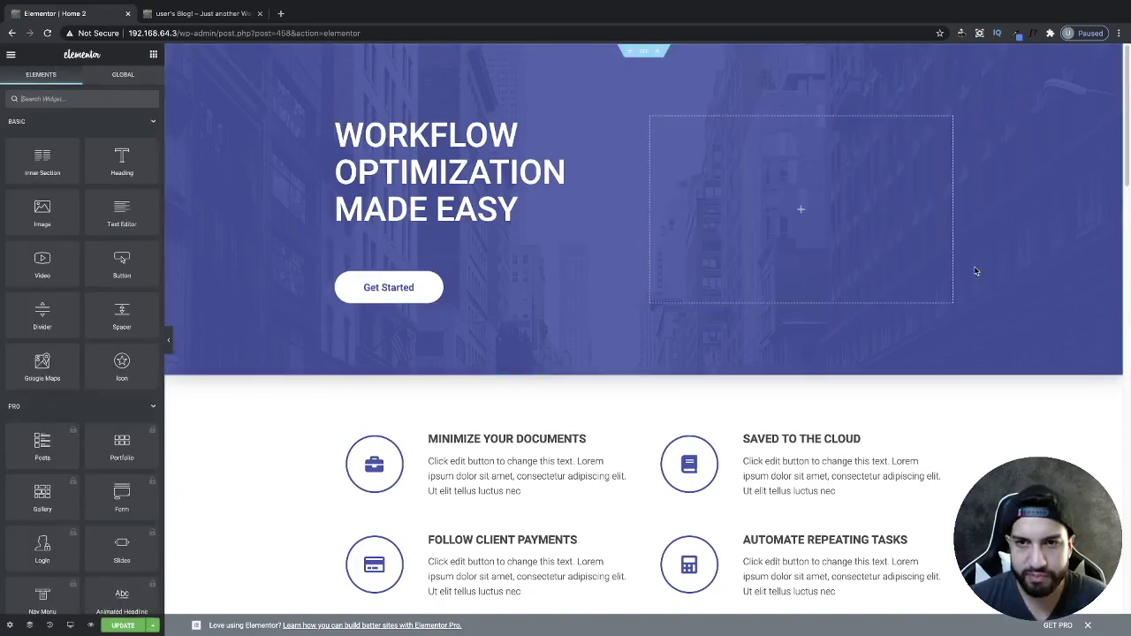
Step: Search the widgets for "video" and place the ElementsKit Video widget in the empty hero column
left_click(63, 98)
type("video")
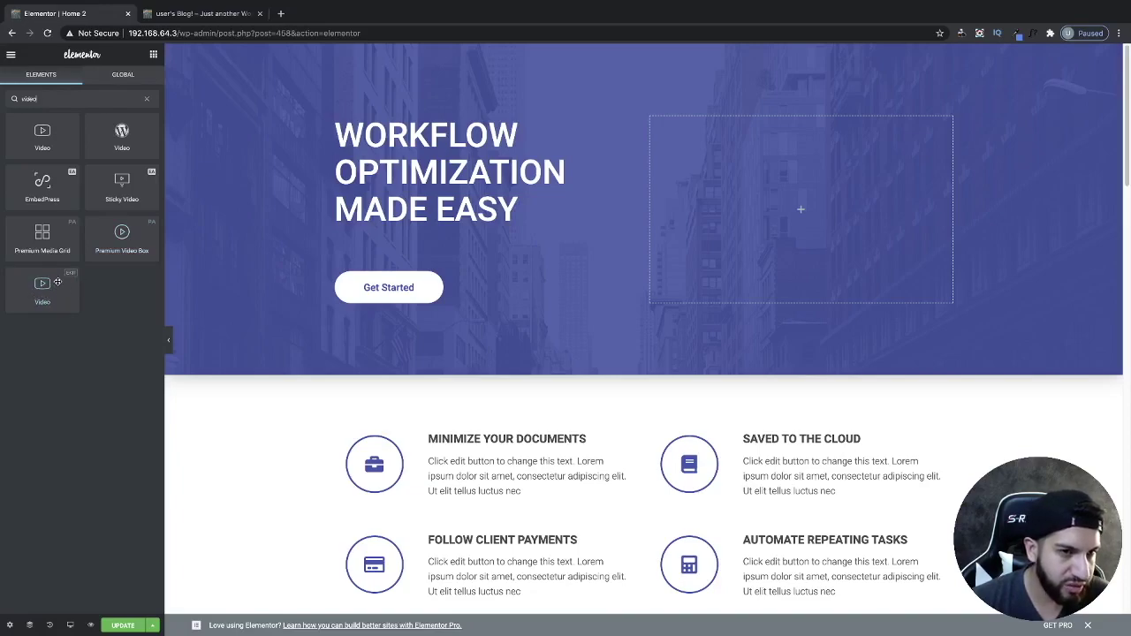
left_click_drag(44, 300, 763, 268)
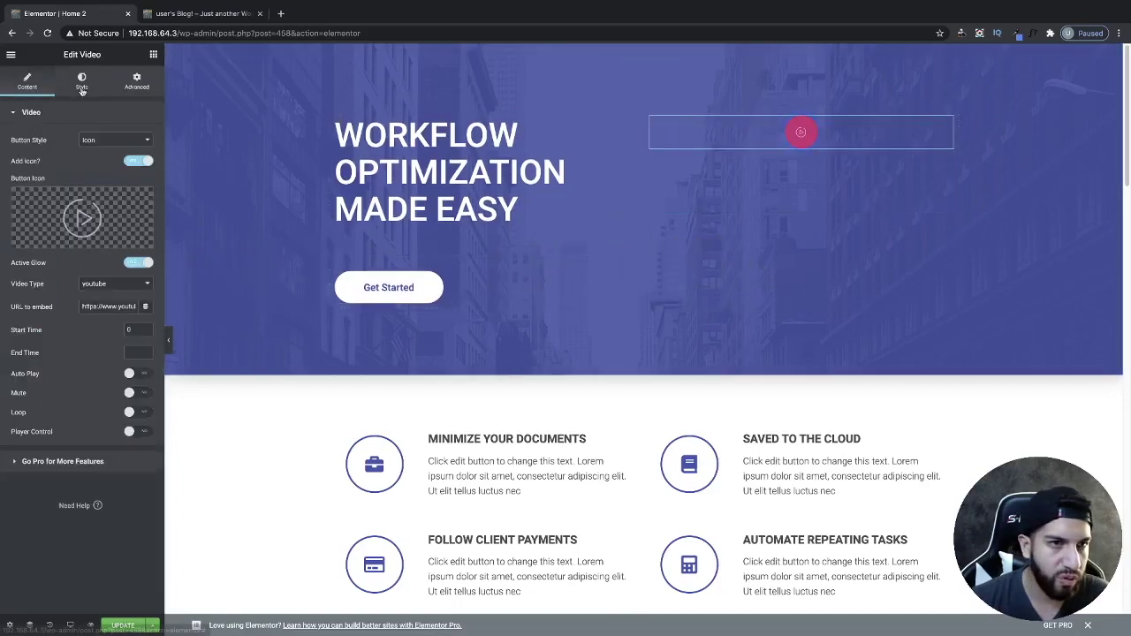
Step: Examine the ElementsKit category in the full widget list to locate its Video widget
left_click(153, 54)
scroll(92, 376, "down", 15)
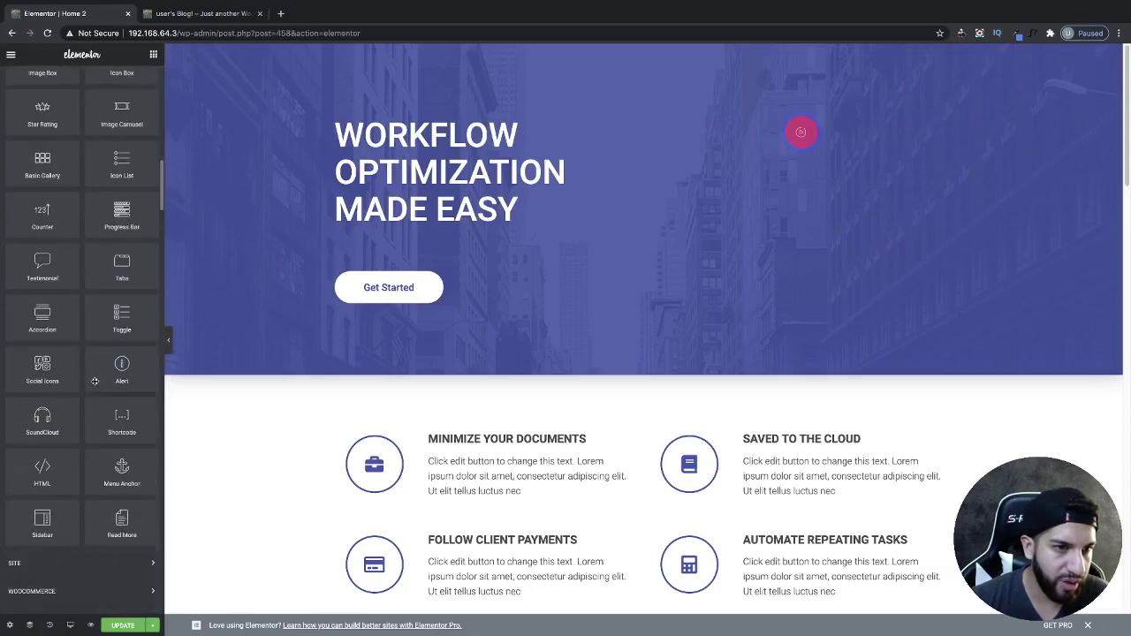
scroll(95, 383, "down", 10)
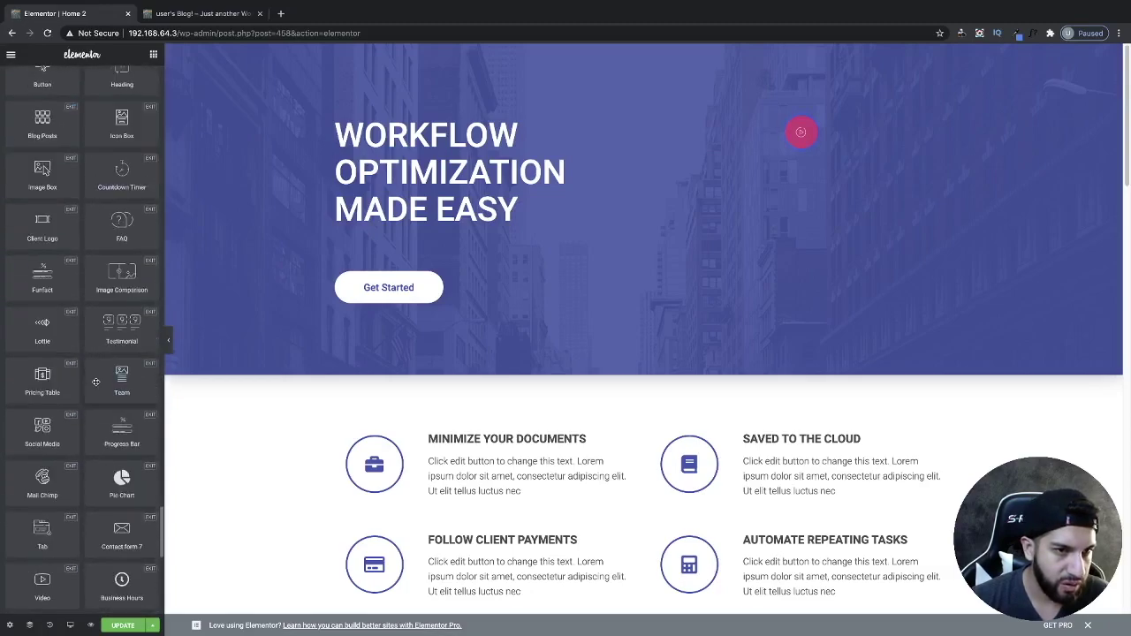
scroll(98, 378, "down", 1)
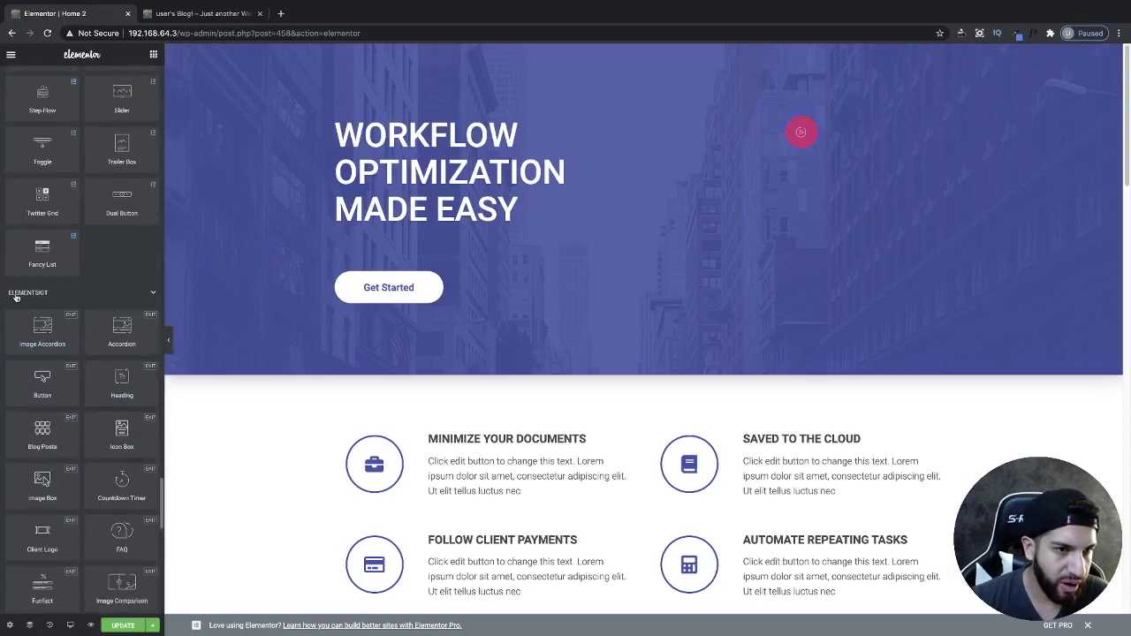
scroll(82, 303, "down", 2)
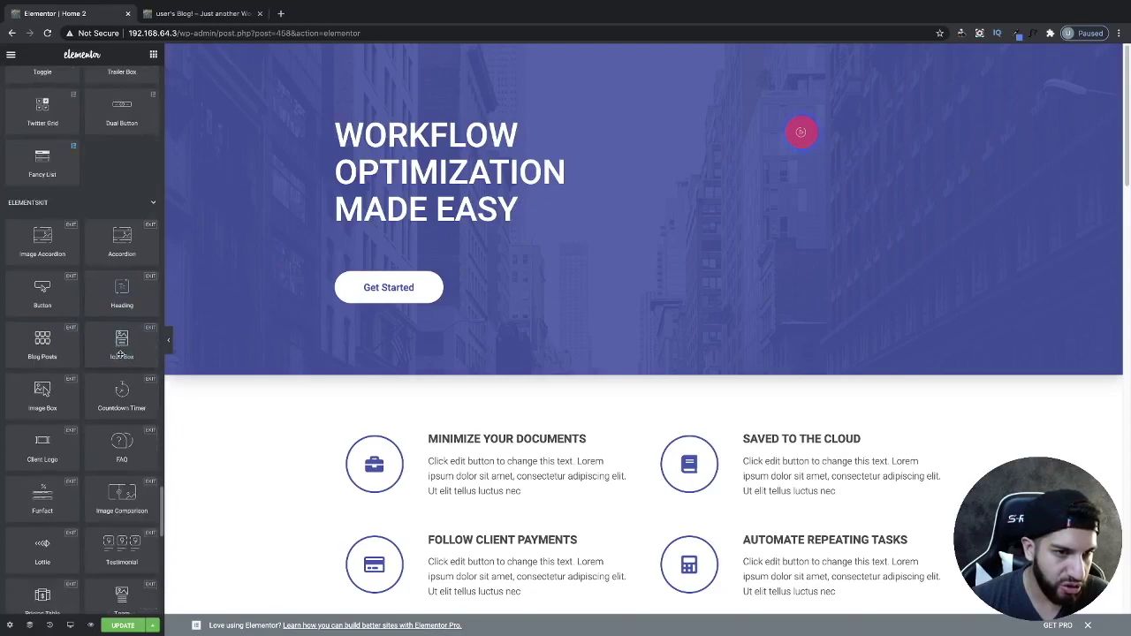
scroll(132, 357, "down", 4)
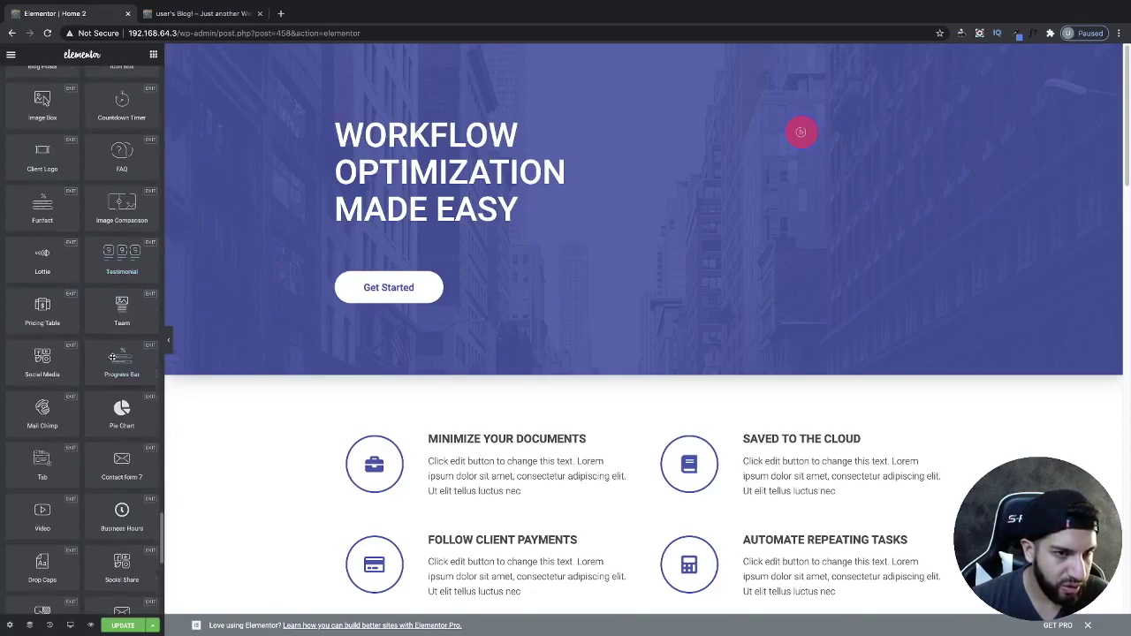
scroll(118, 357, "down", 3)
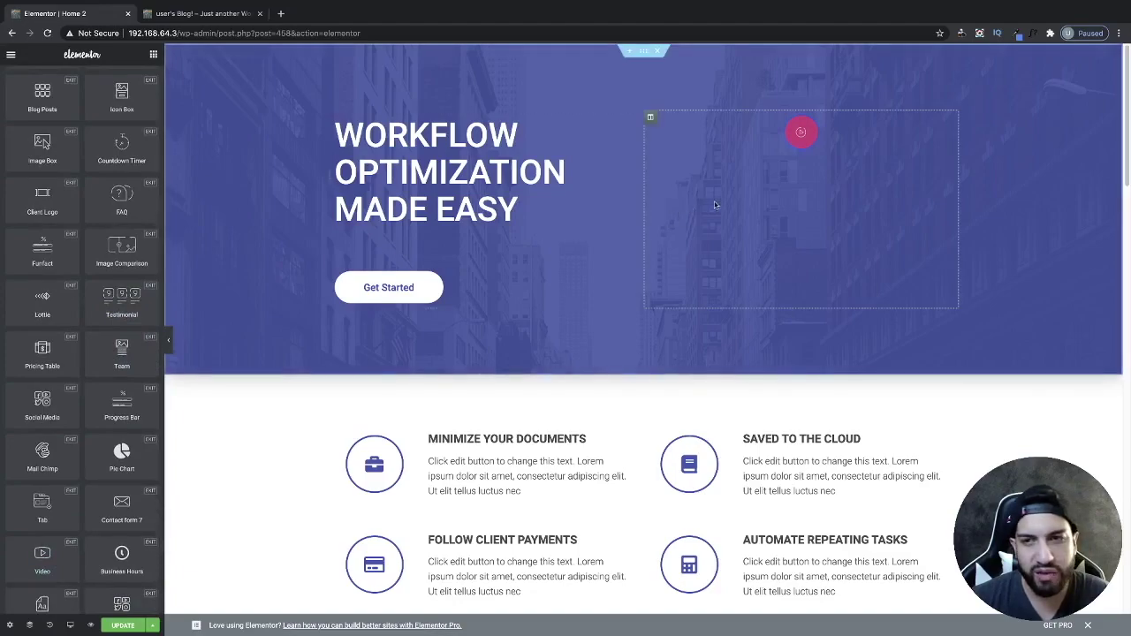
Step: Set the vertical alignment of the hero column holding the video button to Middle
left_click(650, 121)
left_click(104, 163)
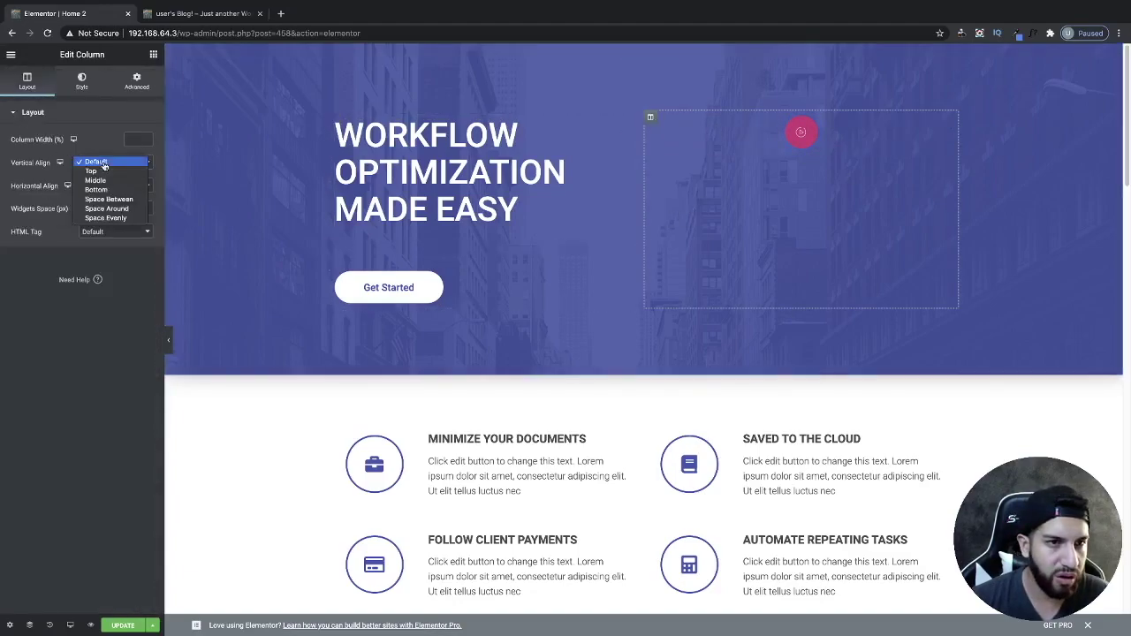
left_click(98, 180)
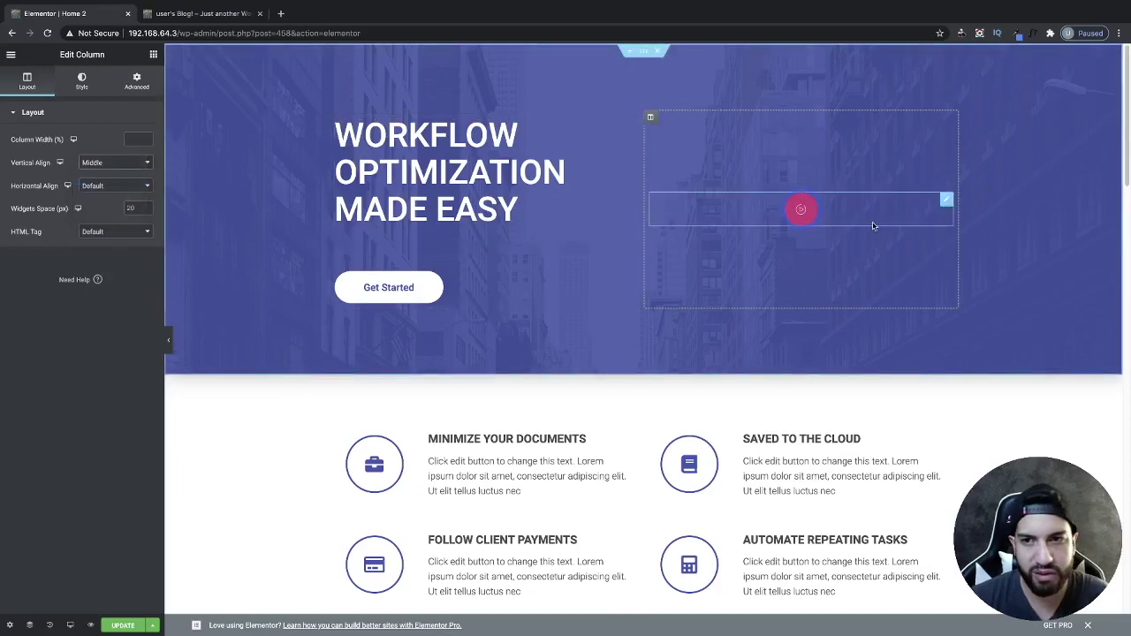
Step: Replace the ElementsKit video widget's embed URL with the copied YouTube link, keeping the youtube video type and the play icon
left_click(906, 215)
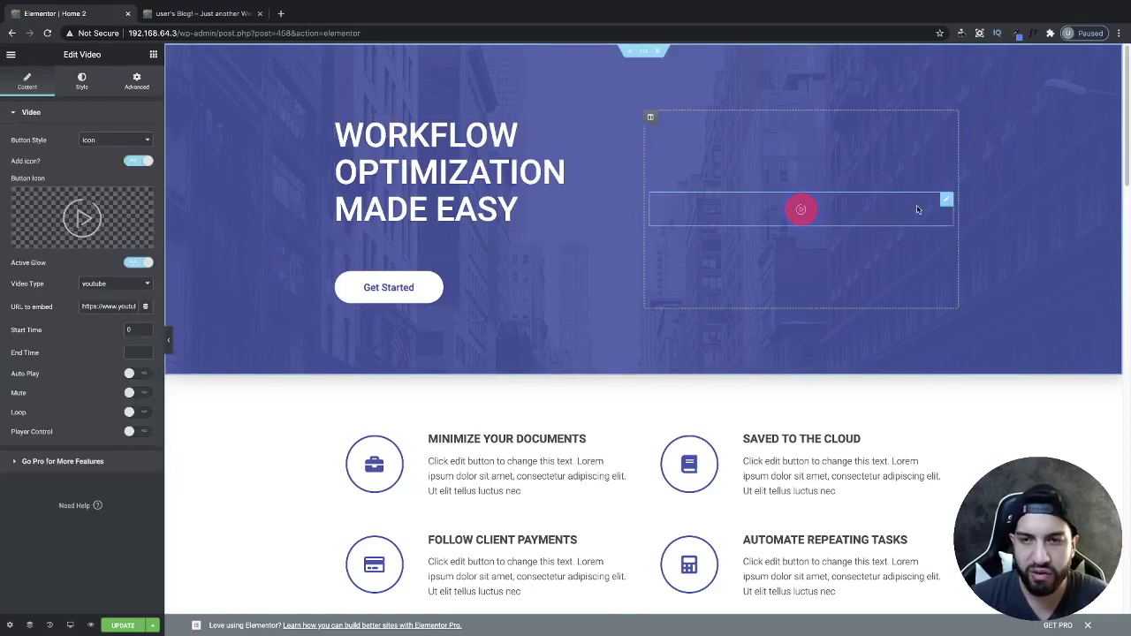
left_click(46, 233)
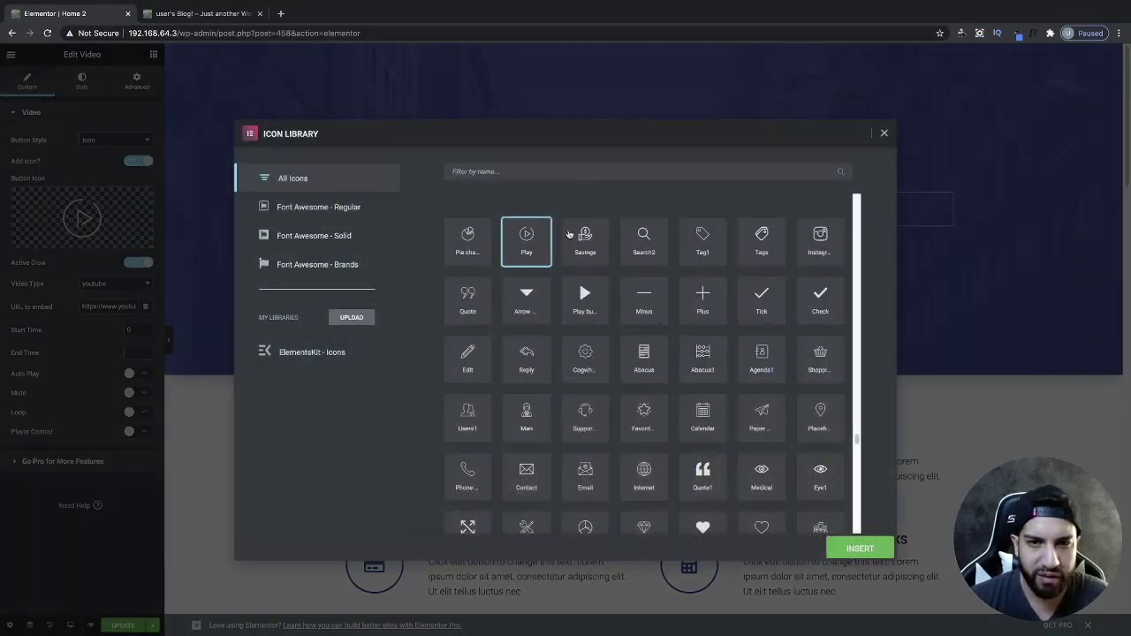
left_click(883, 135)
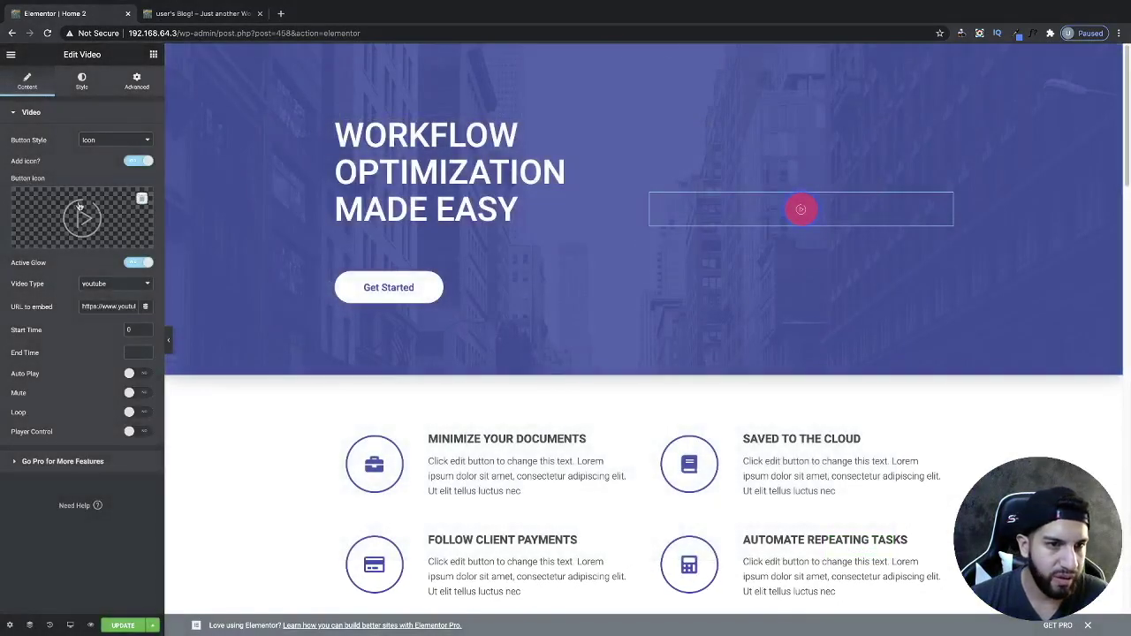
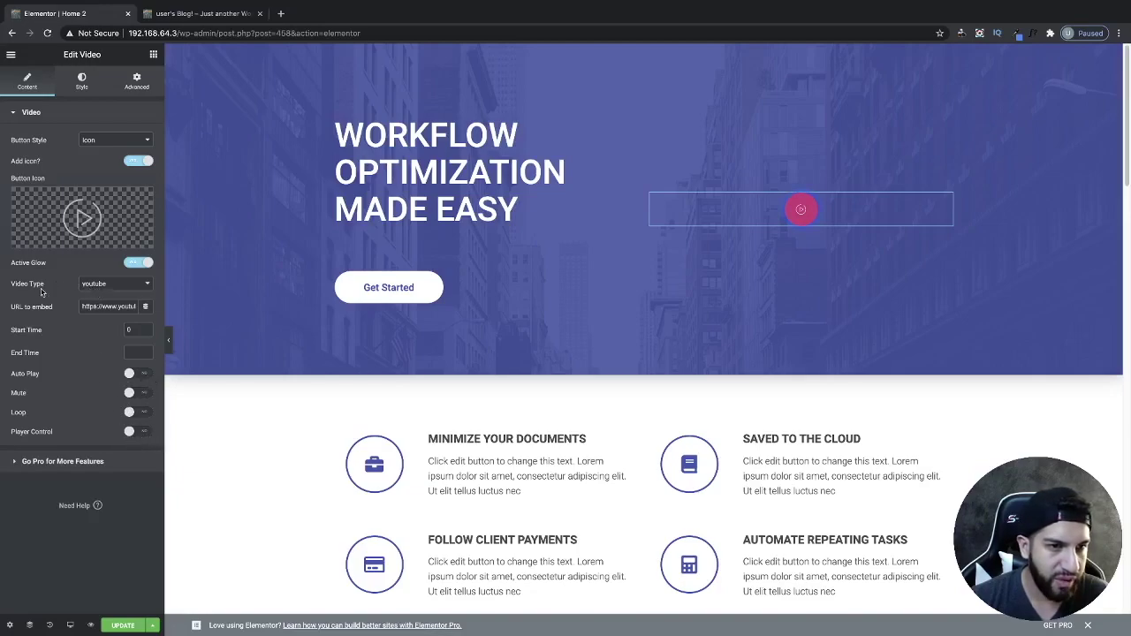
left_click(99, 284)
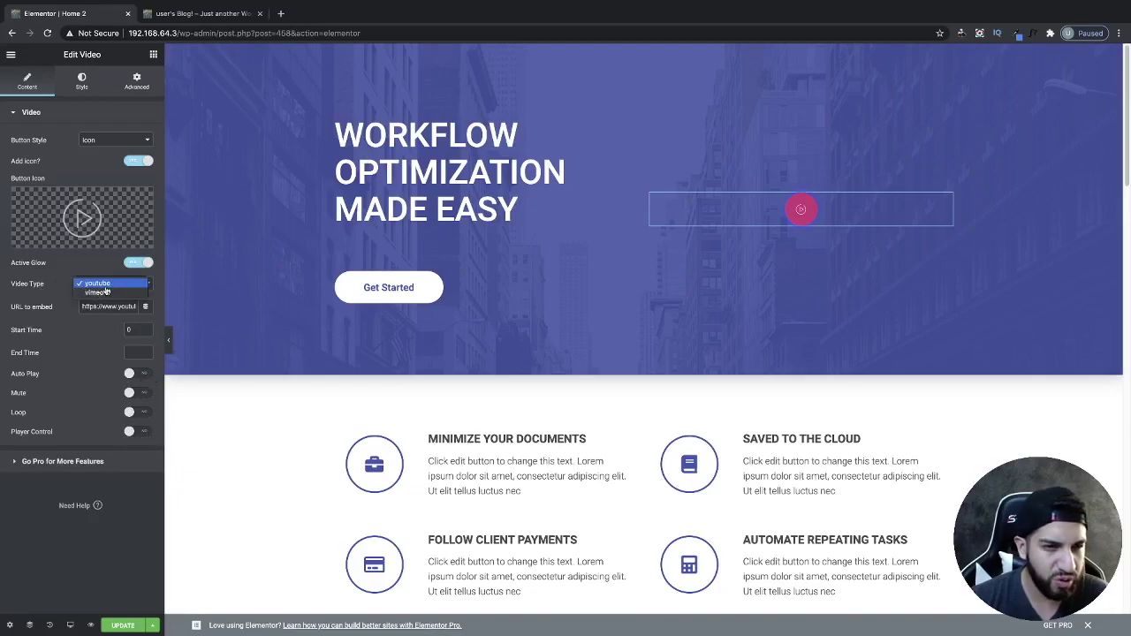
left_click(107, 320)
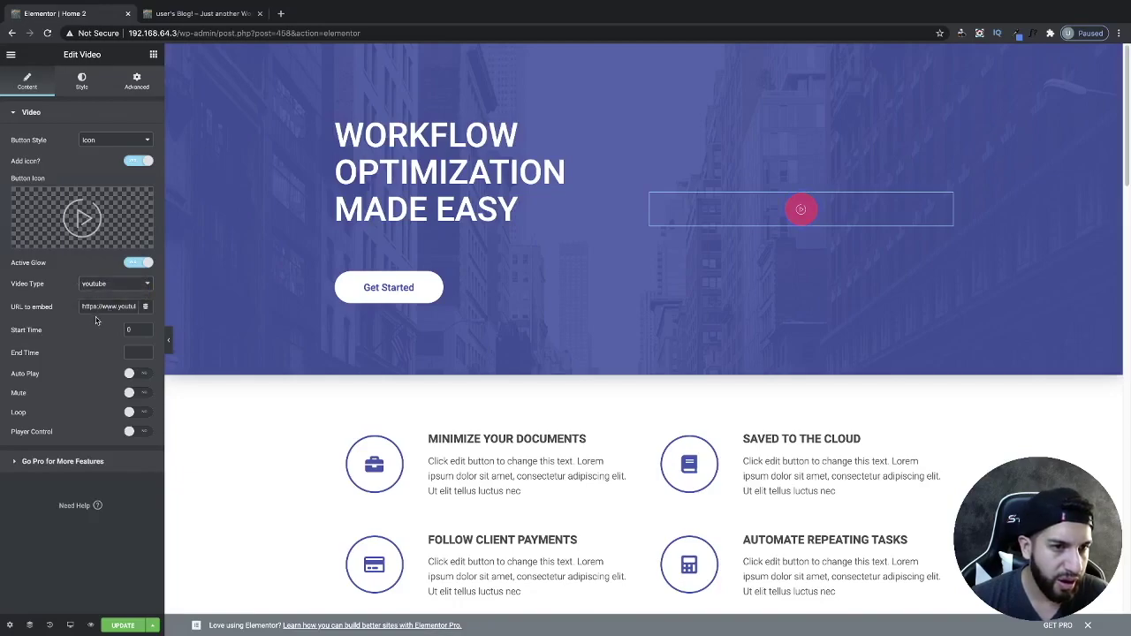
triple_click(95, 308)
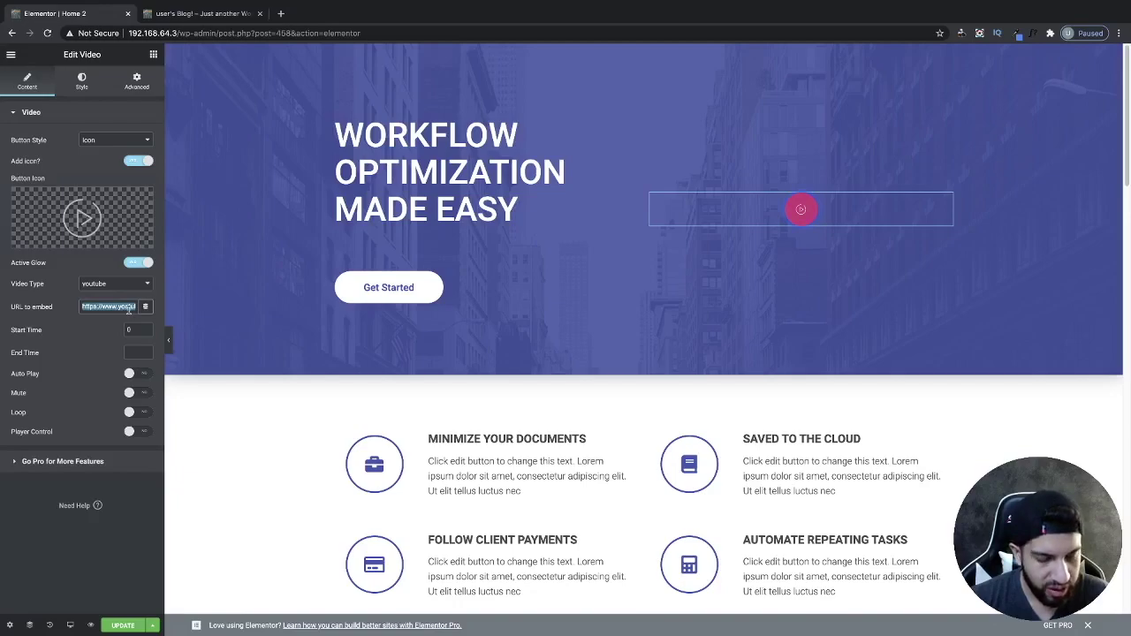
key("End")
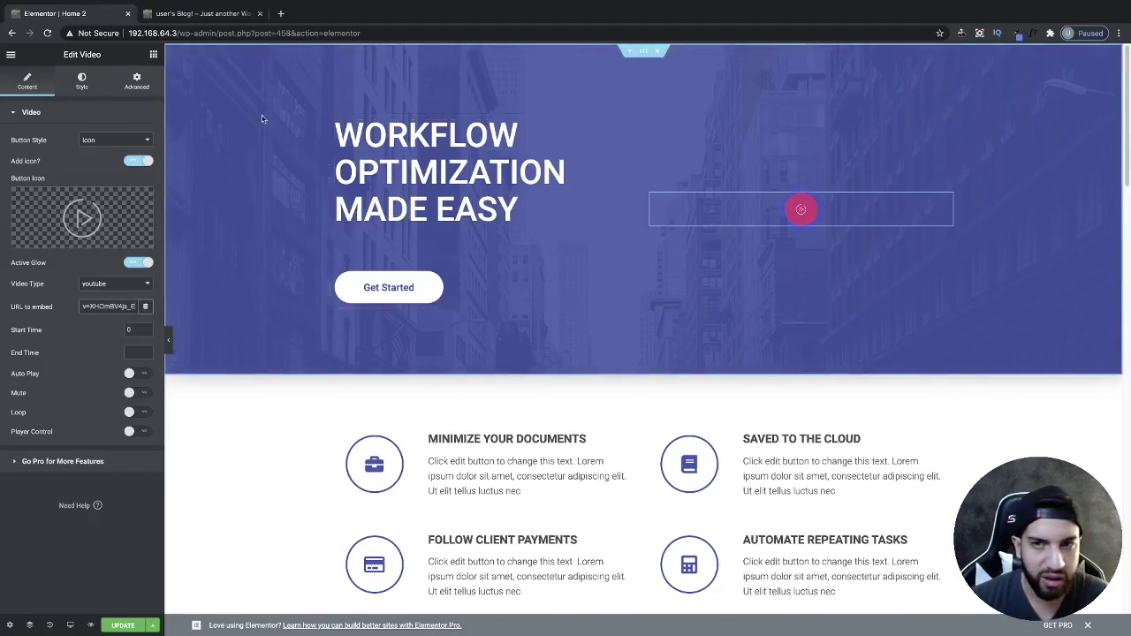
Step: Set the glow color of the hero video's play button to white (#FFFFFF)
left_click(81, 83)
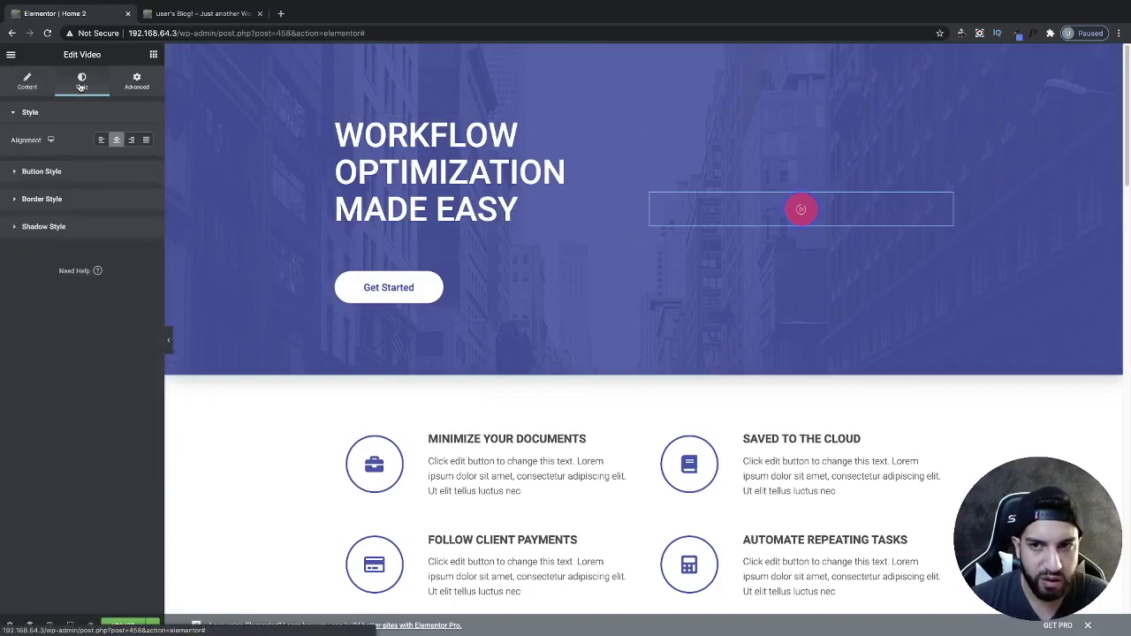
left_click(39, 85)
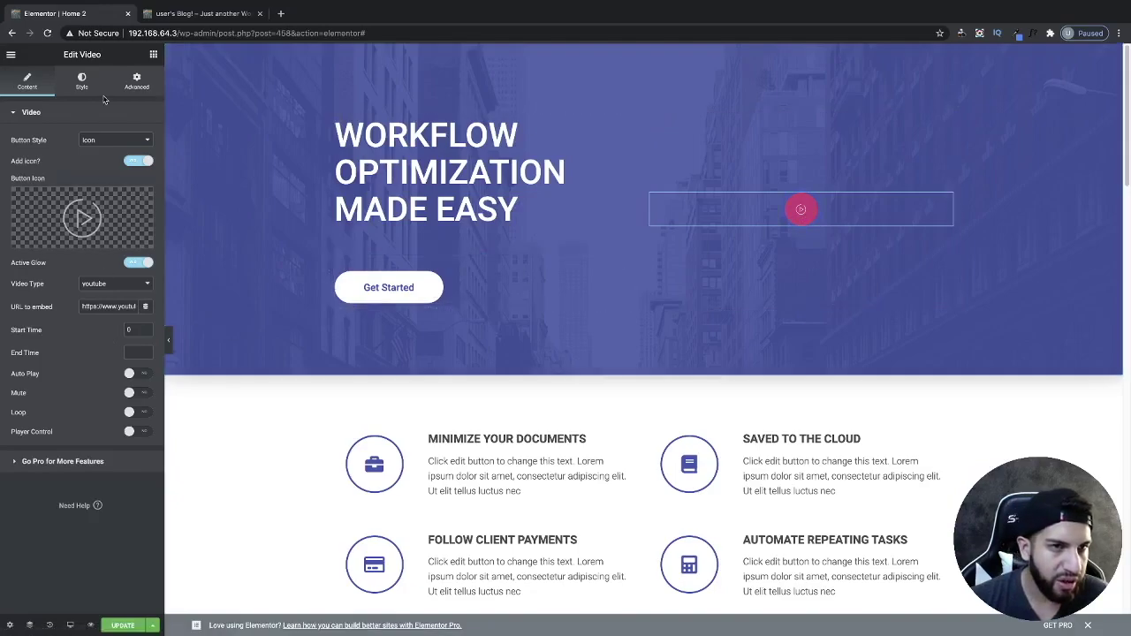
left_click(81, 81)
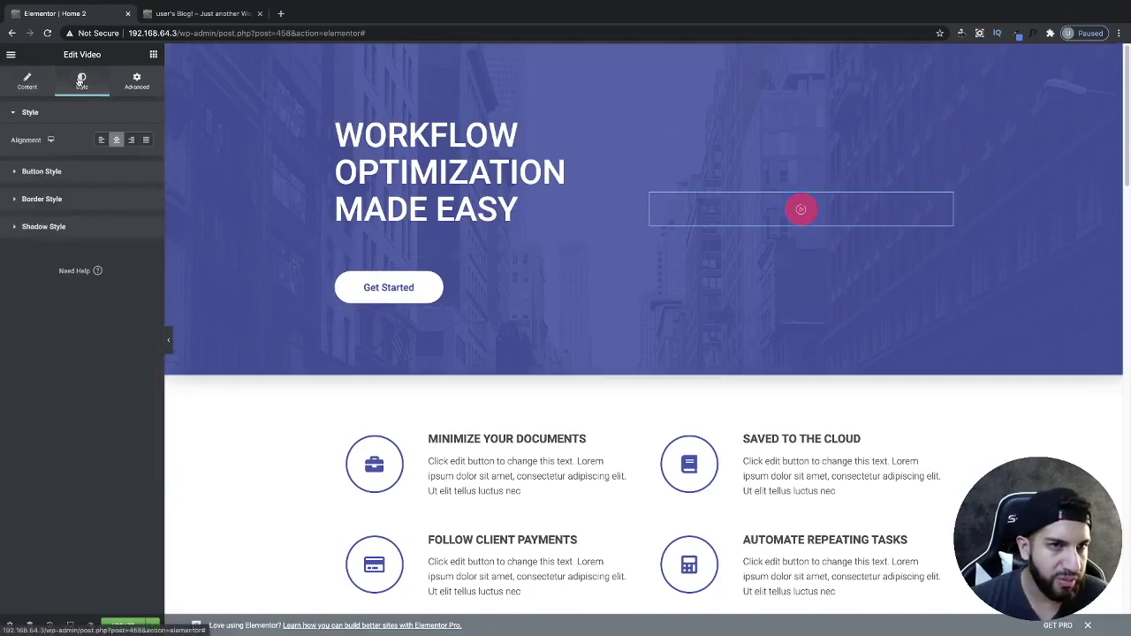
left_click(85, 173)
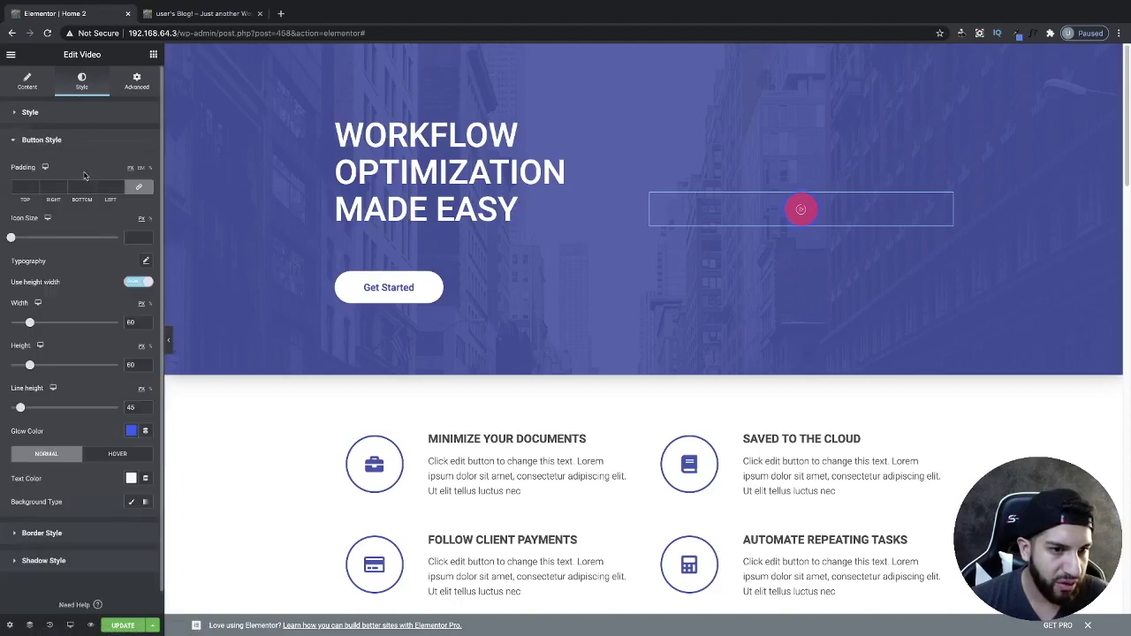
scroll(80, 180, "down", 1)
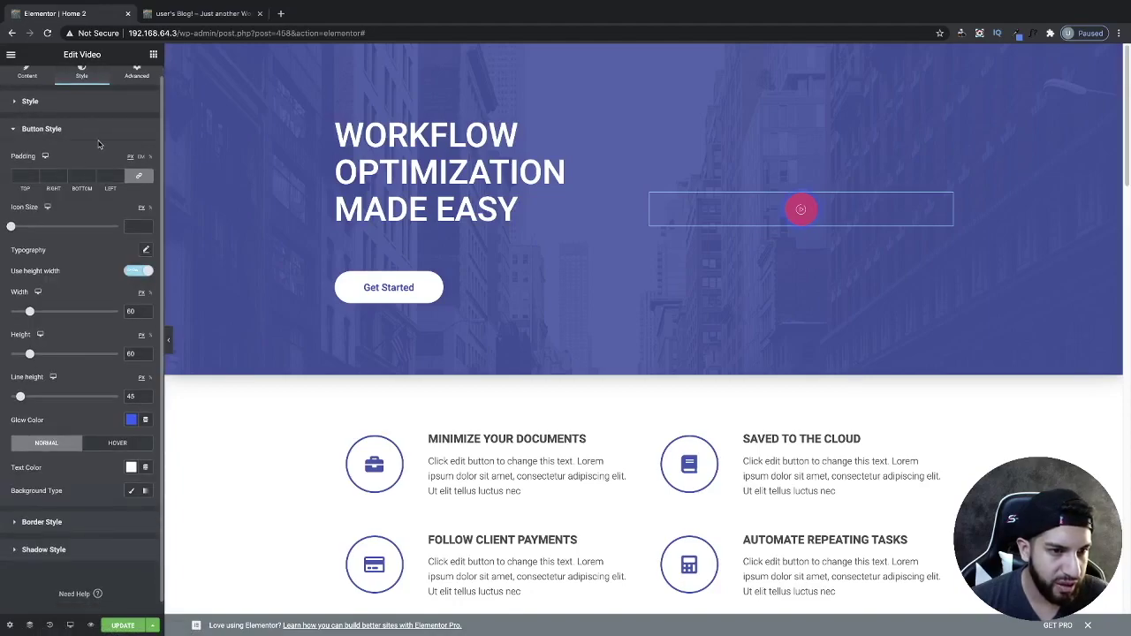
left_click(131, 420)
left_click(179, 445)
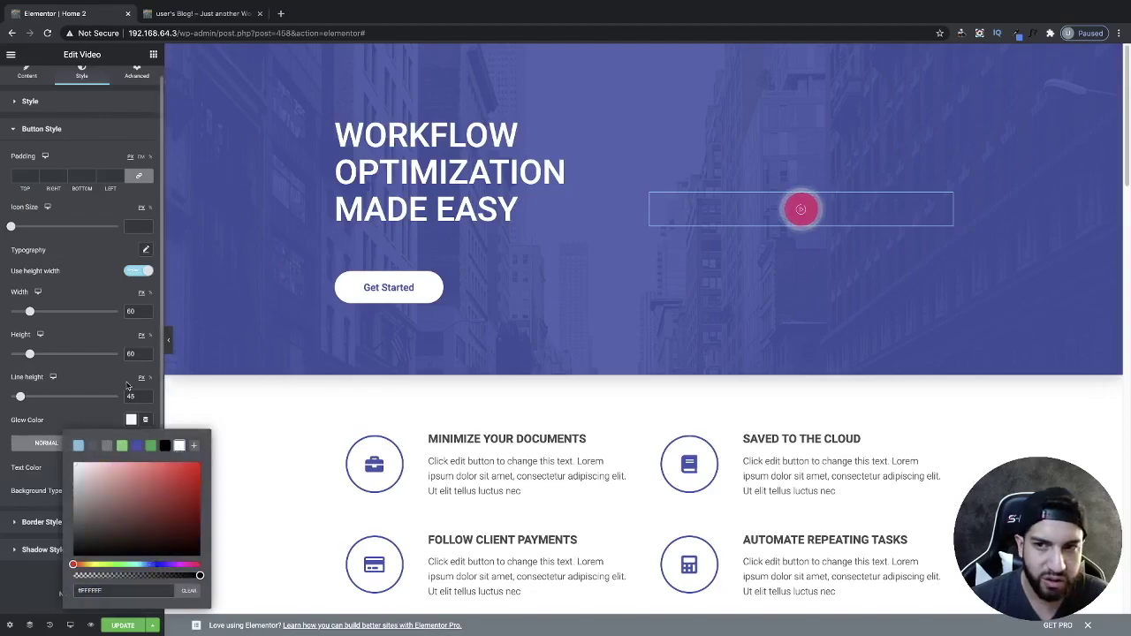
left_click(77, 426)
scroll(80, 377, "down", 1)
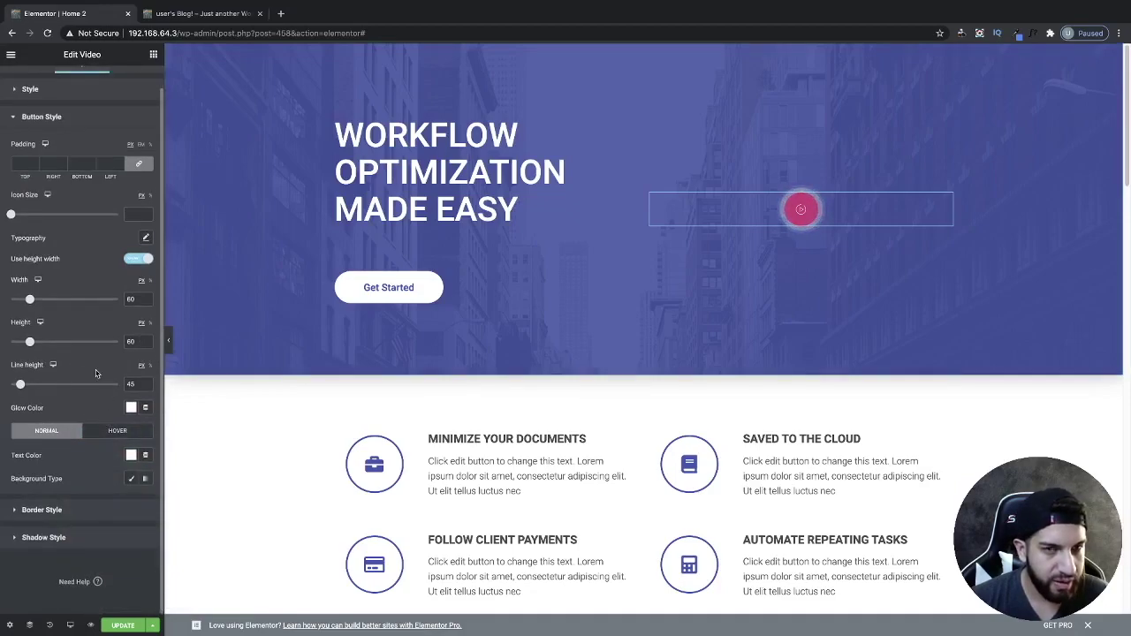
scroll(97, 369, "up", 2)
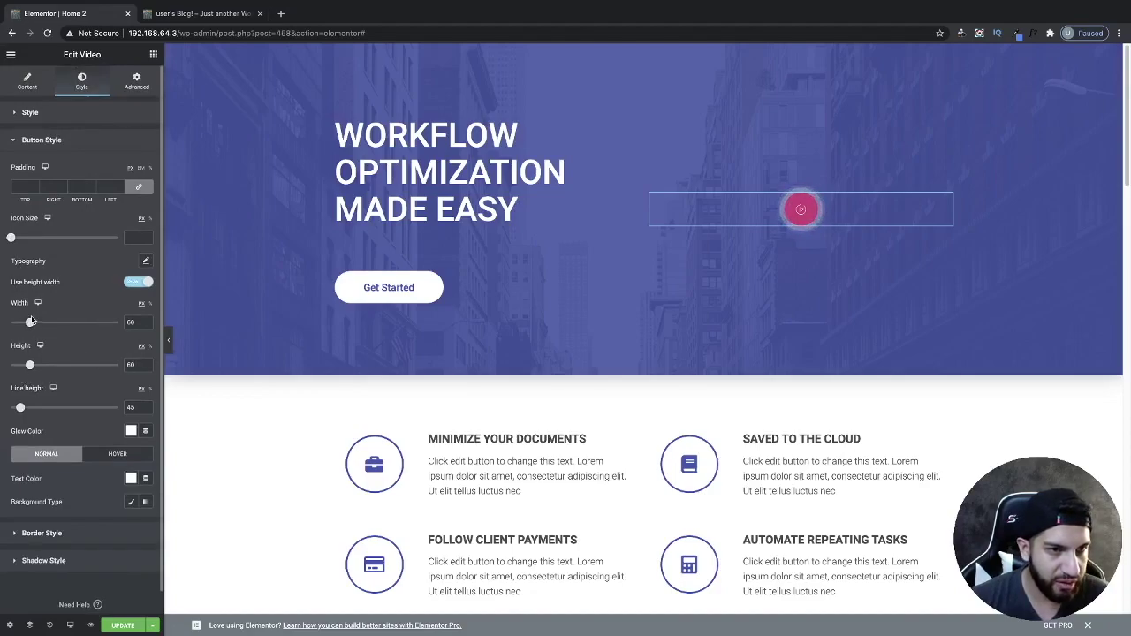
Step: Set the play button's width to 85, height to 87, icon size to 41, line height to 61, and unlinked top padding to 22 px
mouse_move(30, 324)
left_mouse_down()
mouse_move(127, 323)
mouse_move(30, 323)
mouse_move(47, 325)
left_mouse_up()
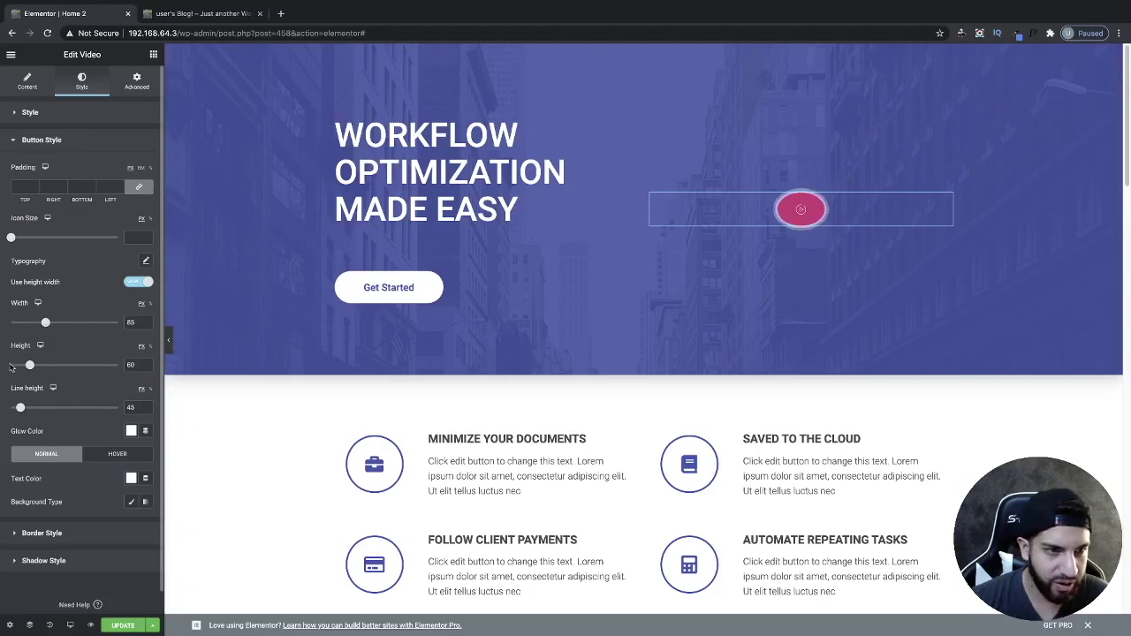
left_click_drag(29, 365, 47, 364)
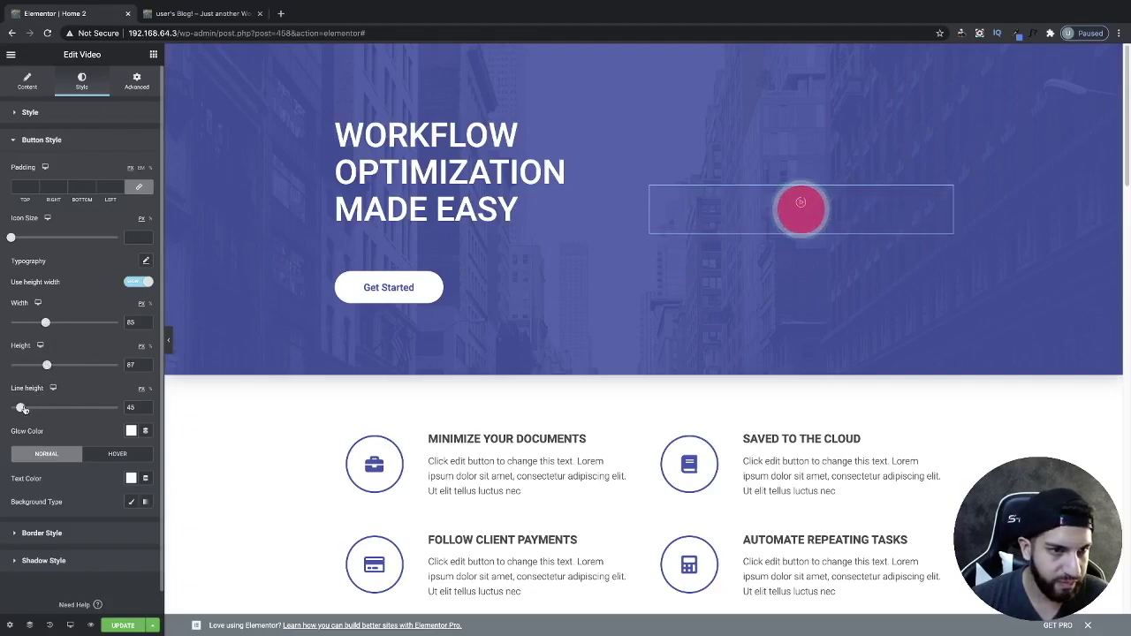
left_click_drag(10, 240, 54, 238)
left_click_drag(20, 407, 30, 407)
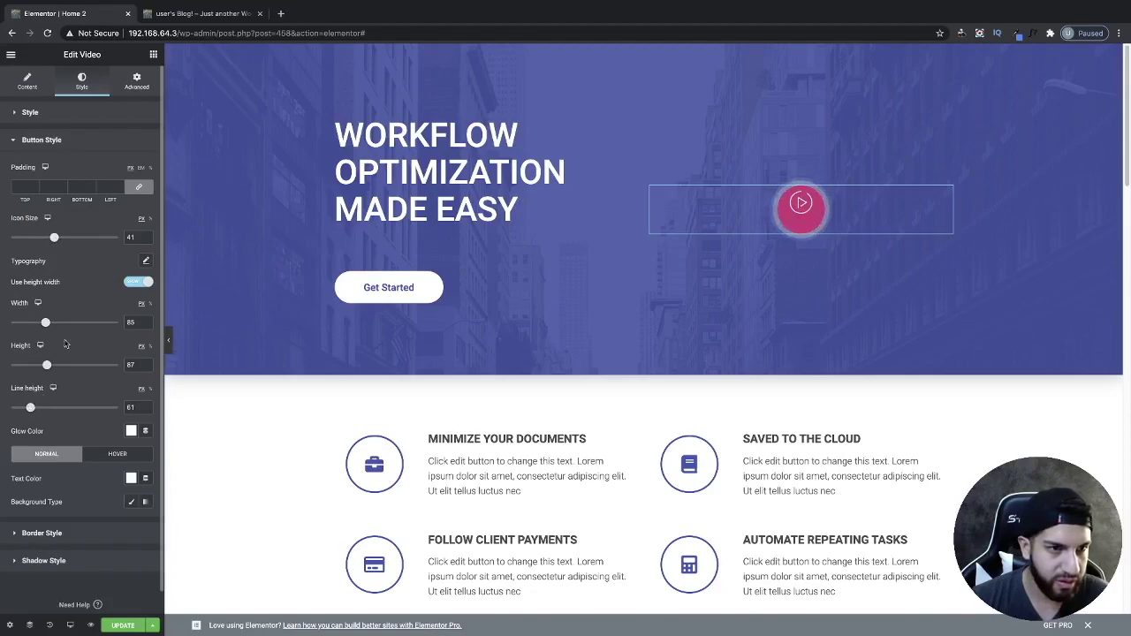
left_click(139, 187)
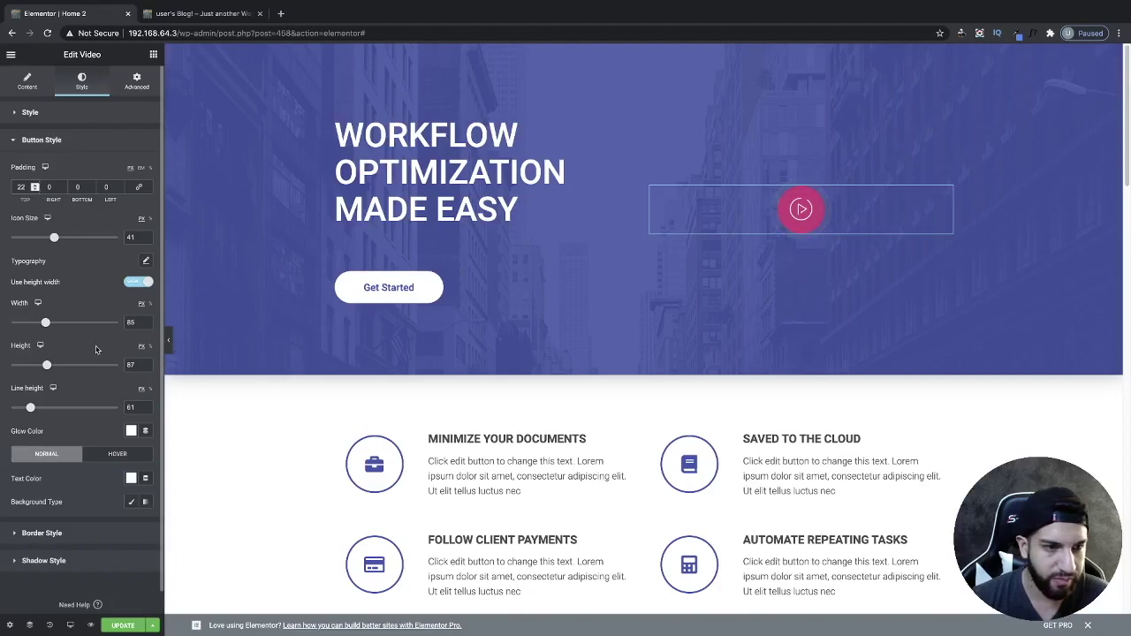
scroll(106, 380, "down", 1)
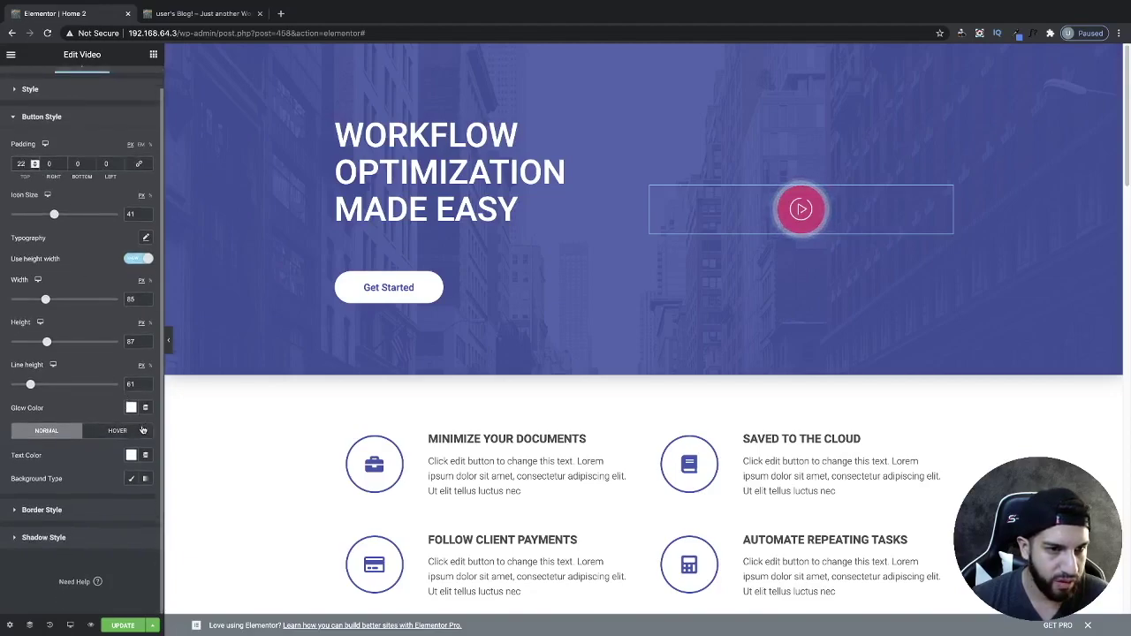
left_click(146, 237)
left_click(84, 242)
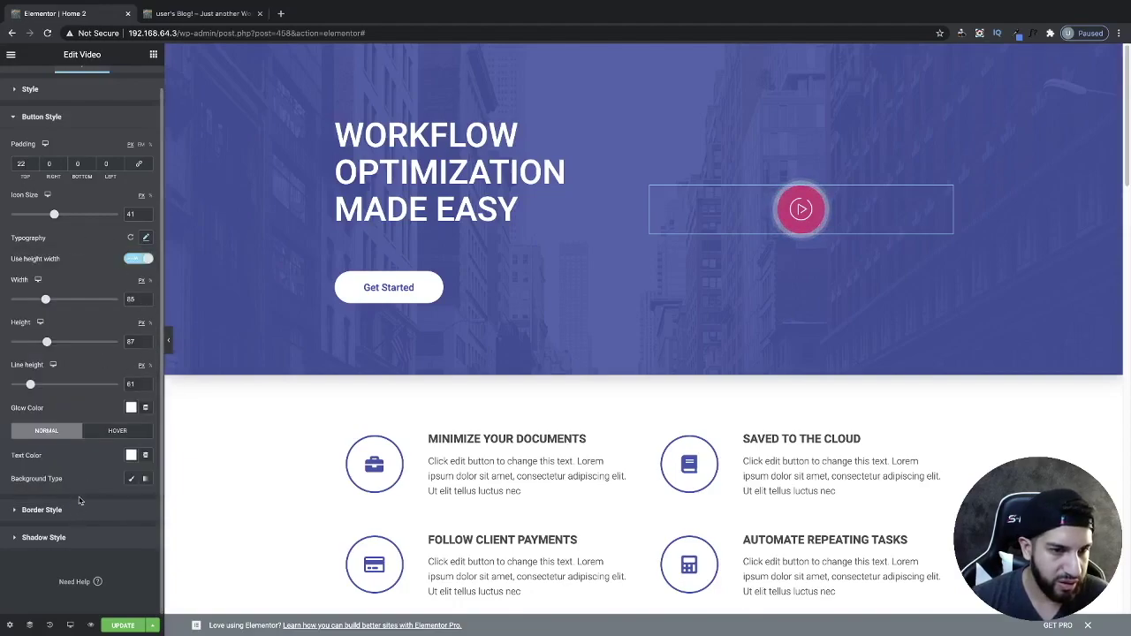
Step: Give the hero video's play button a classic background in white (#FFFFFF) for its normal state
left_click(131, 478)
scroll(131, 484, "down", 3)
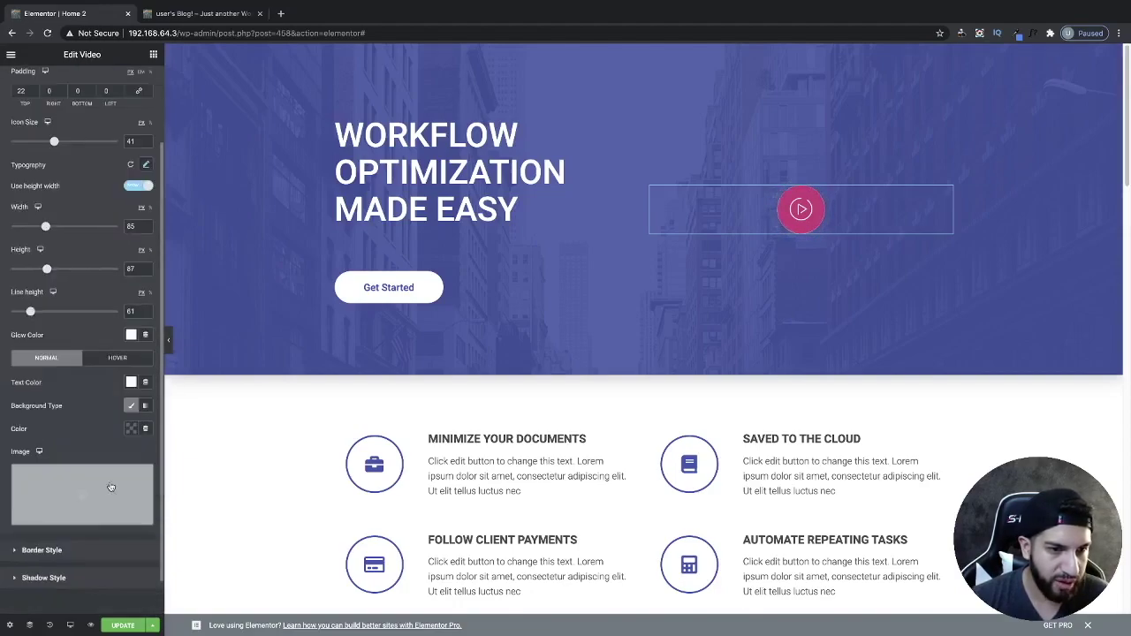
left_click(133, 430)
left_click(146, 514)
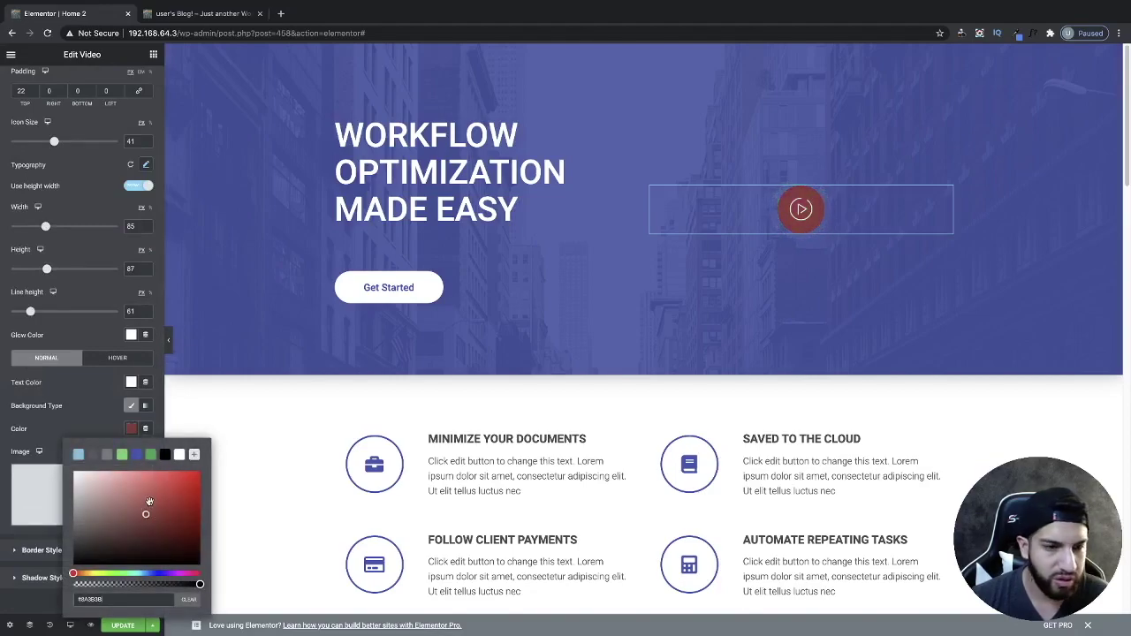
left_click(181, 456)
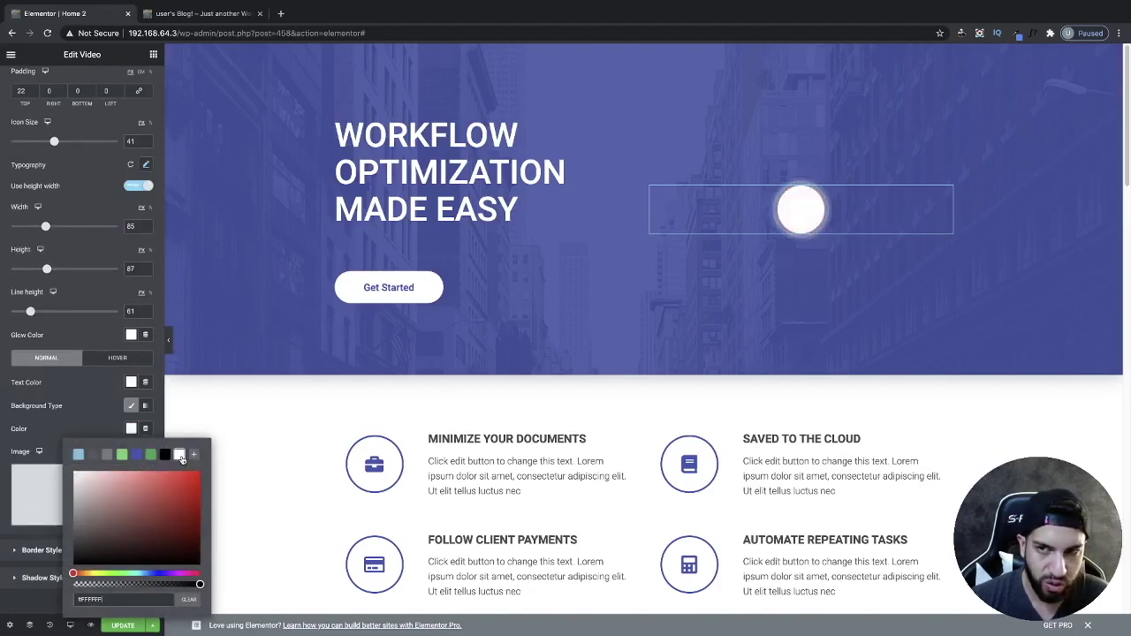
left_click(90, 412)
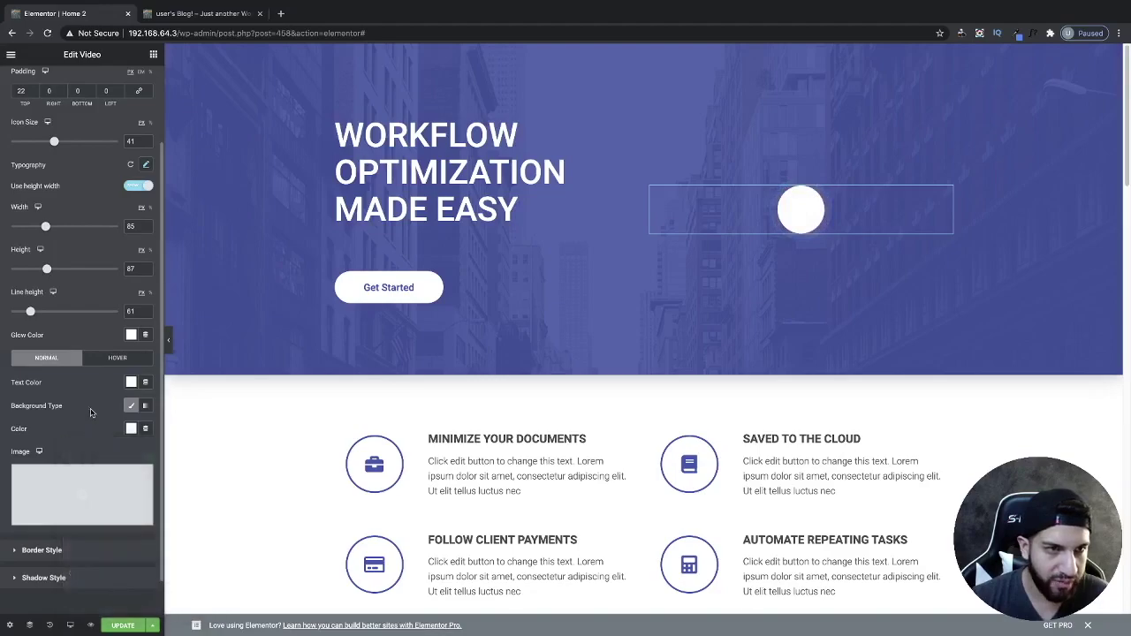
Step: Set the play button's normal text color to the blue saved in the color palette
left_click(132, 383)
left_click(152, 454)
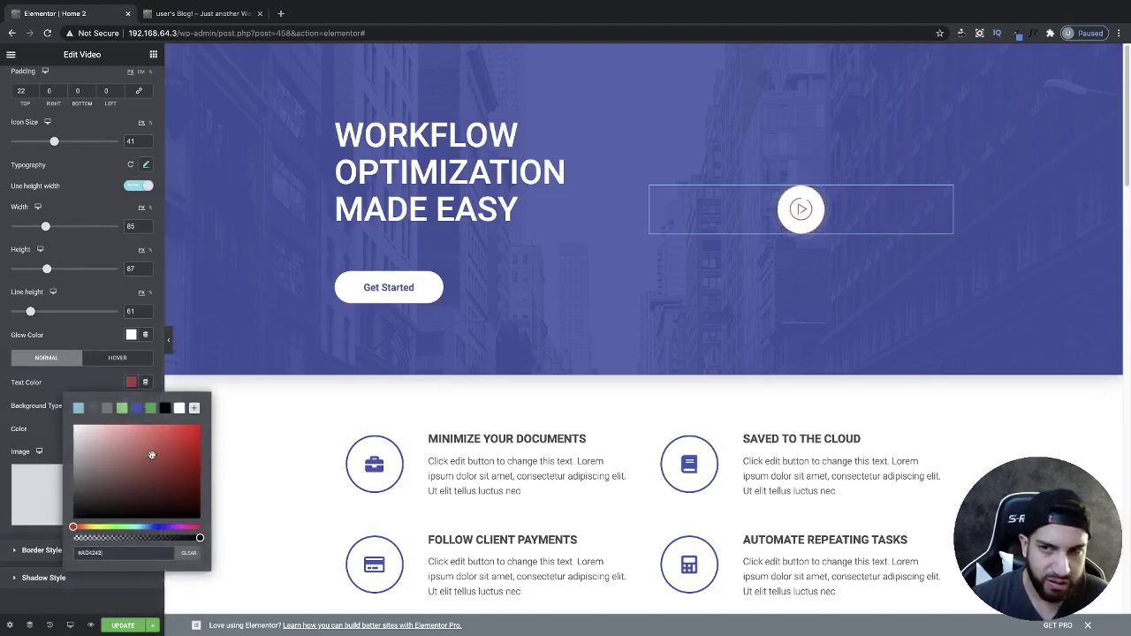
left_click(133, 470)
left_click(184, 436)
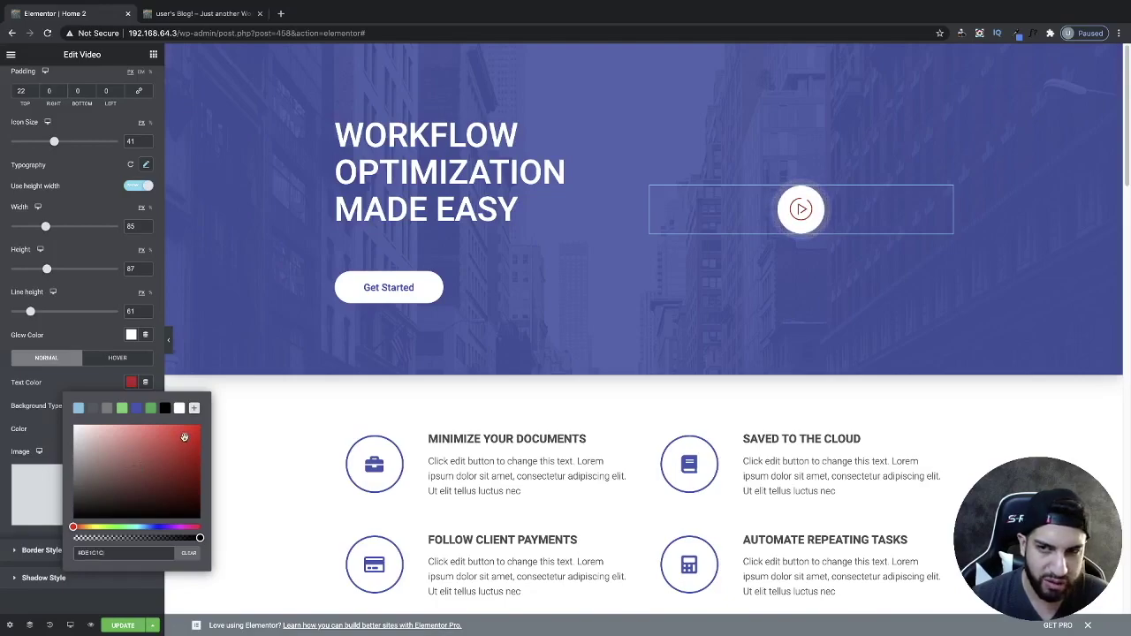
left_click(137, 409)
key("Escape")
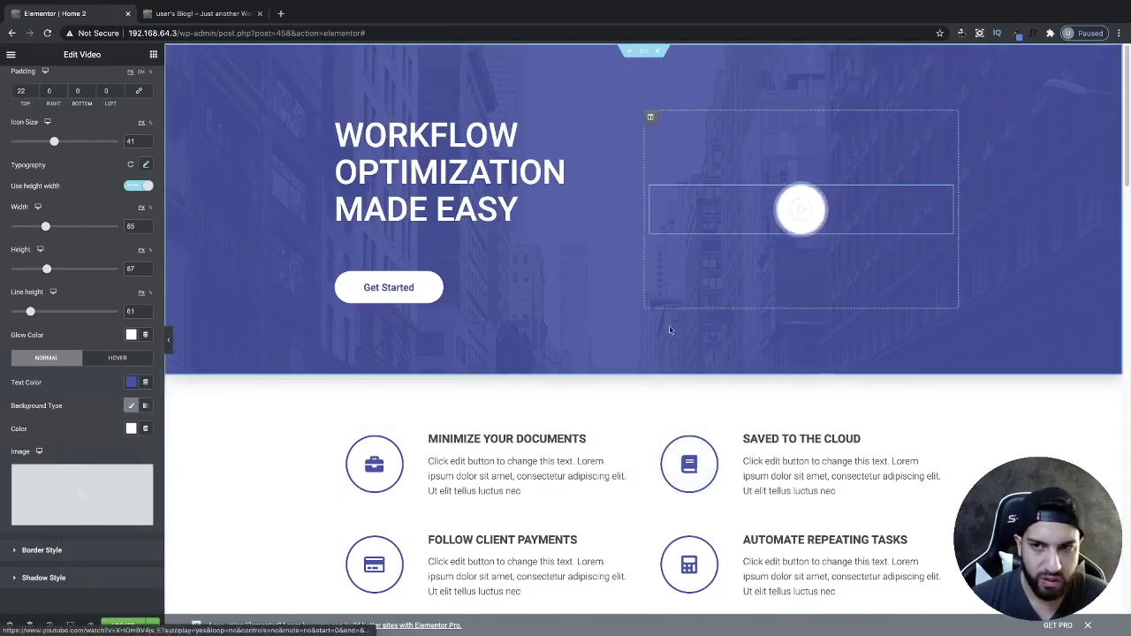
Step: Set the play button's hover text color to the palette blue with a white glow, and its top padding to 25 px
left_click(118, 357)
left_click(130, 407)
left_click(139, 434)
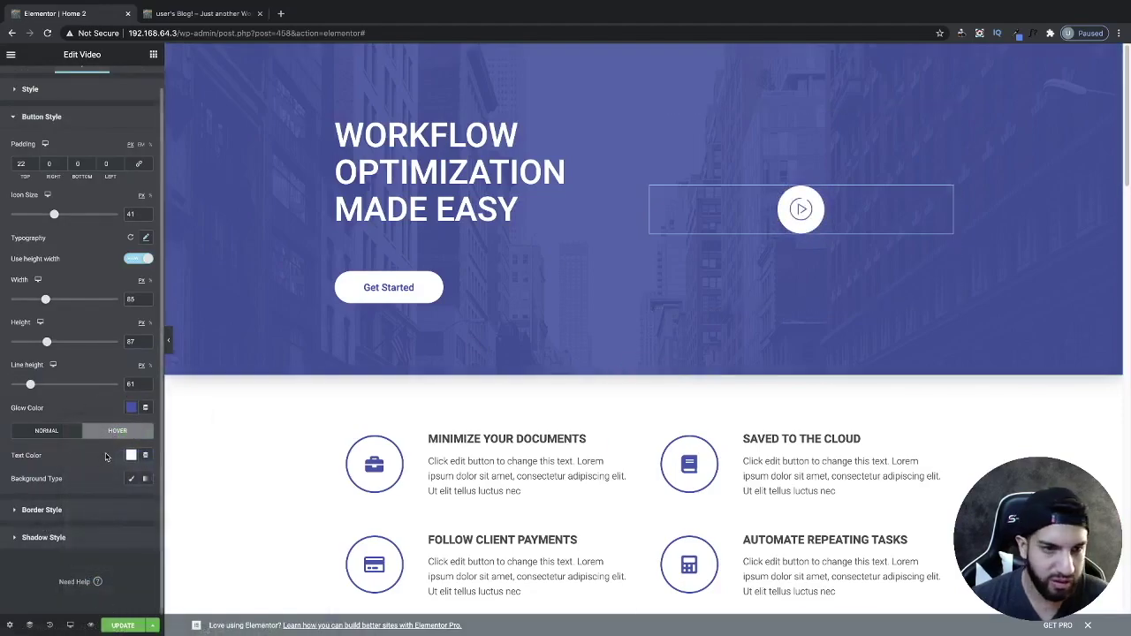
left_click(131, 408)
left_click(179, 433)
left_click(130, 408)
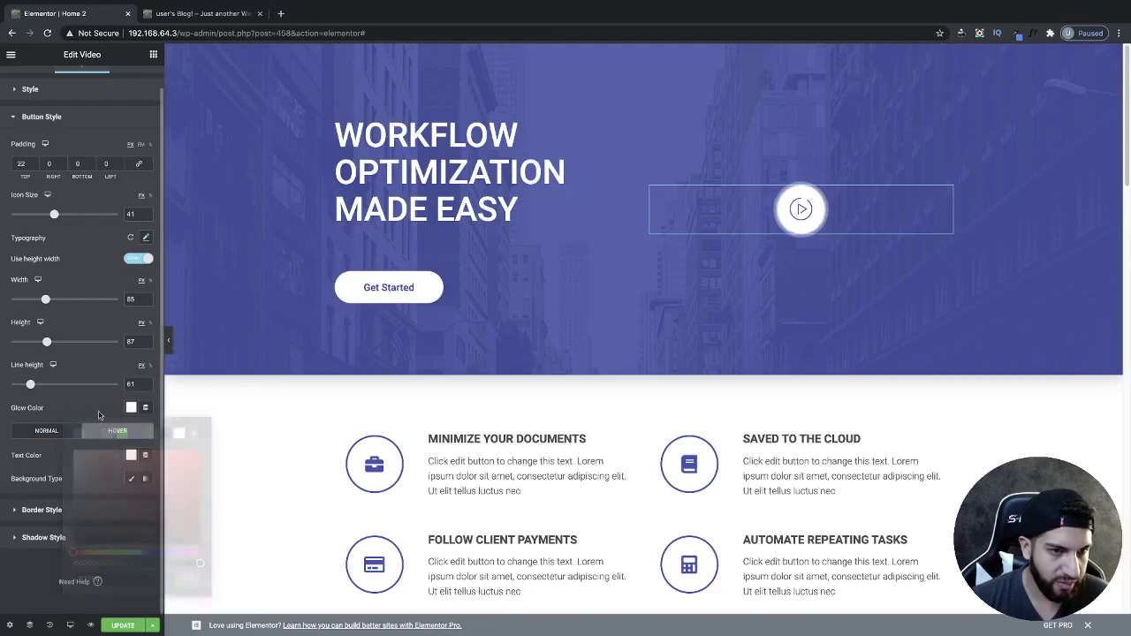
left_click(132, 456)
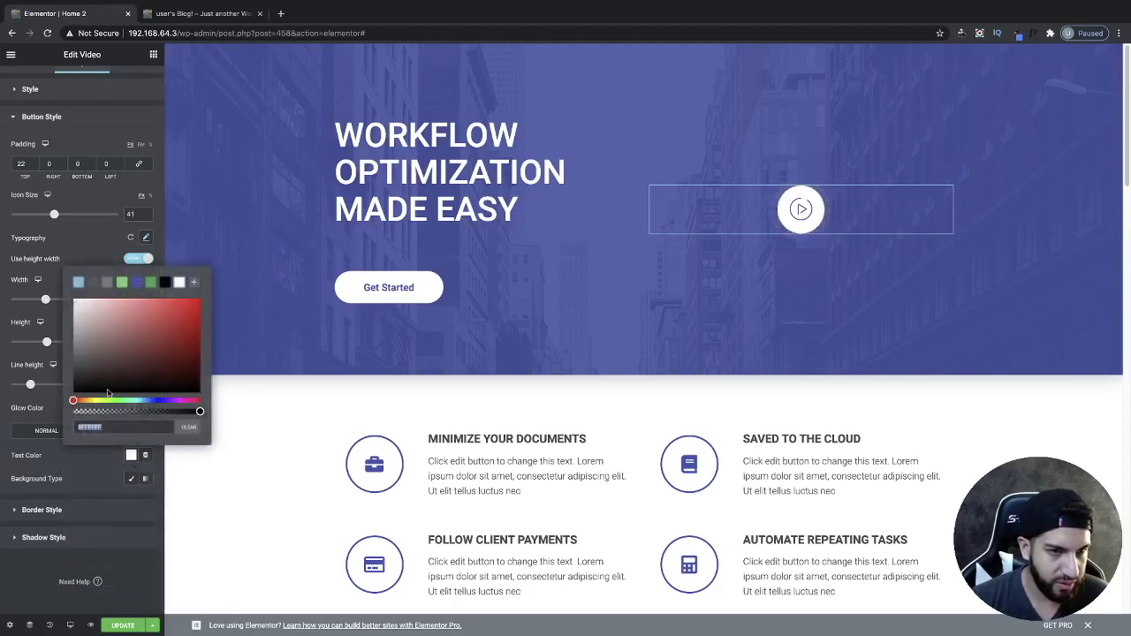
left_click(137, 283)
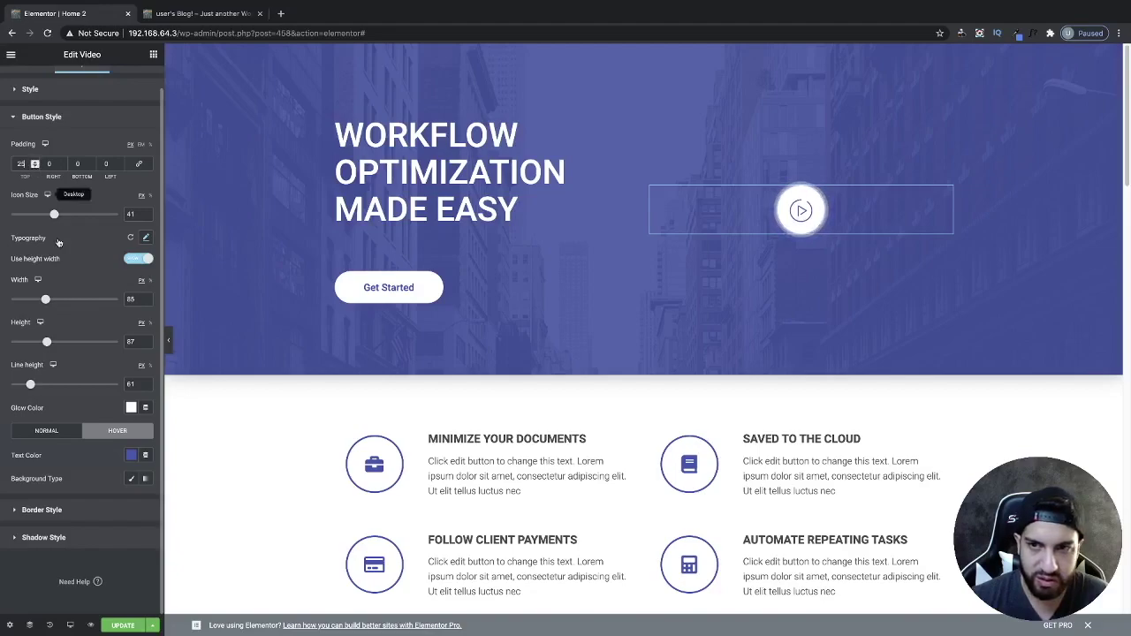
Step: Update the page and test the hero play button's video popup in the open preview, closing the popup again
left_click(123, 625)
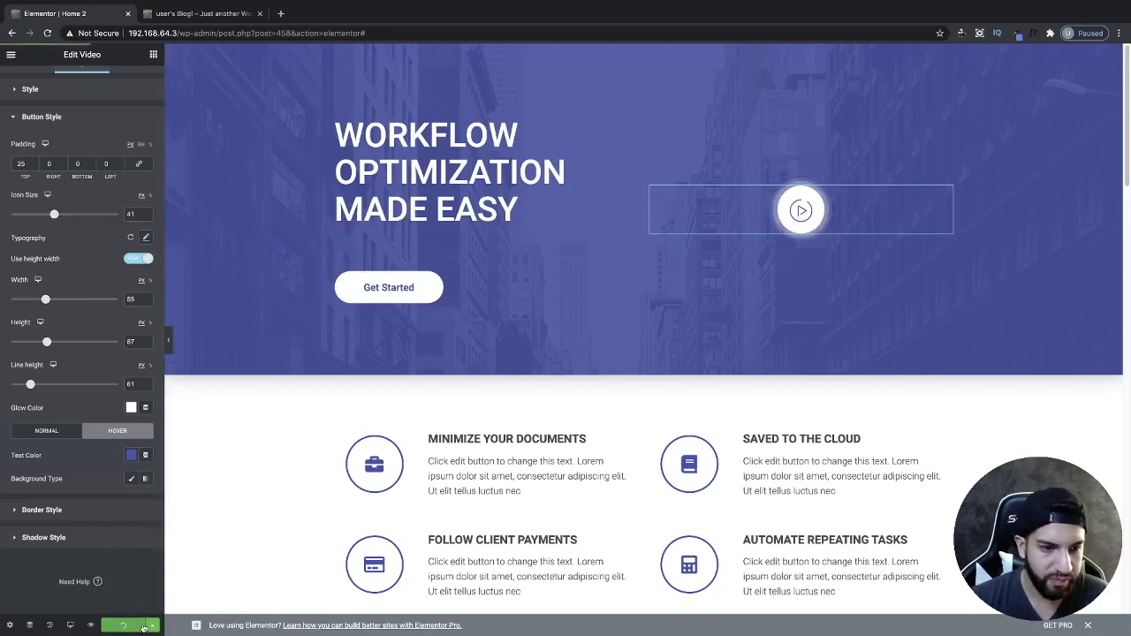
left_click(202, 13)
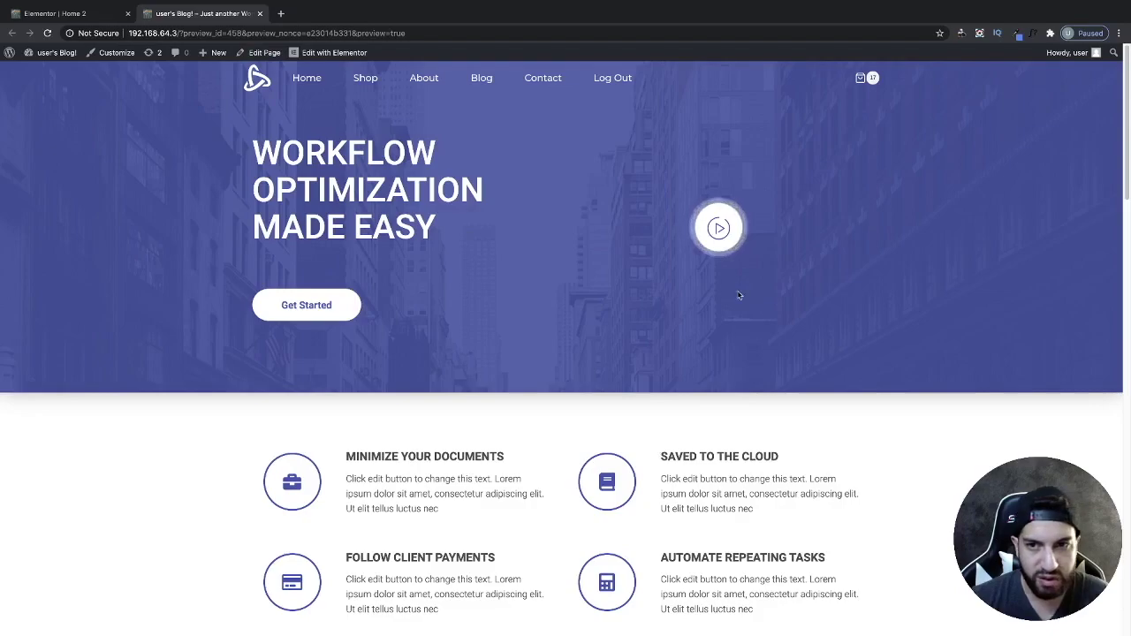
left_click(717, 231)
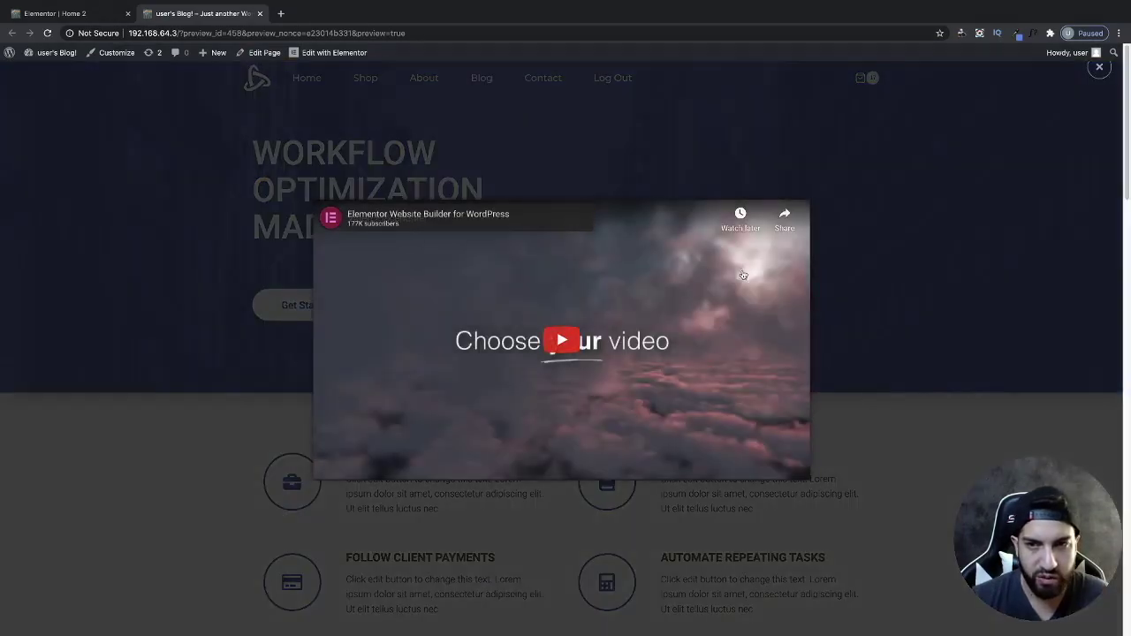
left_click(1100, 68)
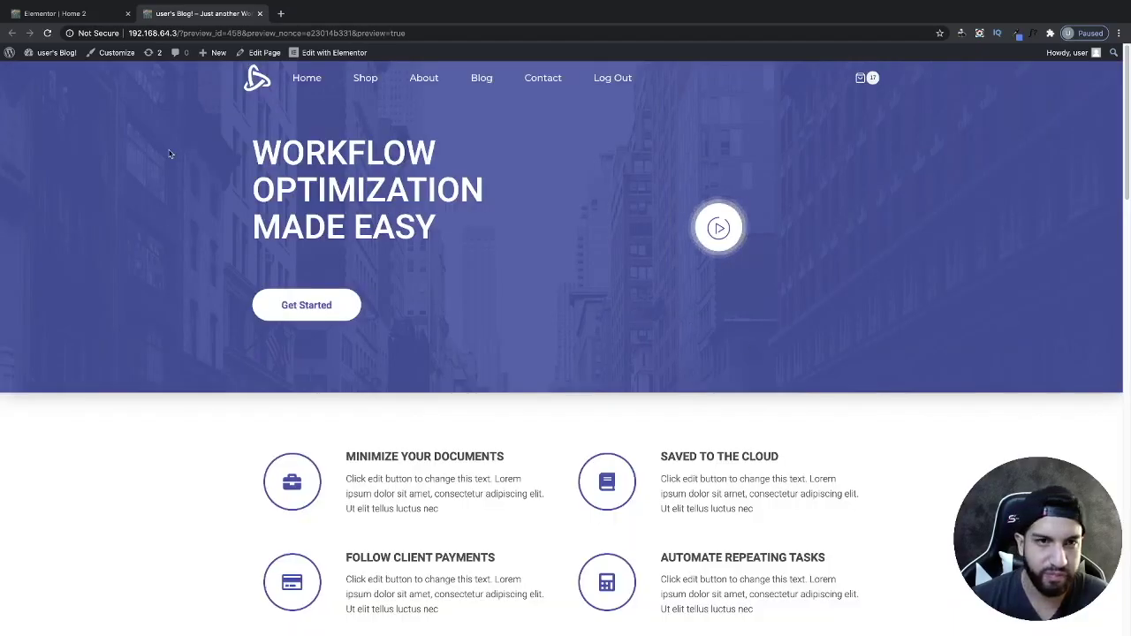
Step: Return to the editor and try photo-of-woman-674268.jpg as the play button's normal background image, removing it again
key("ctrl+shift+Tab")
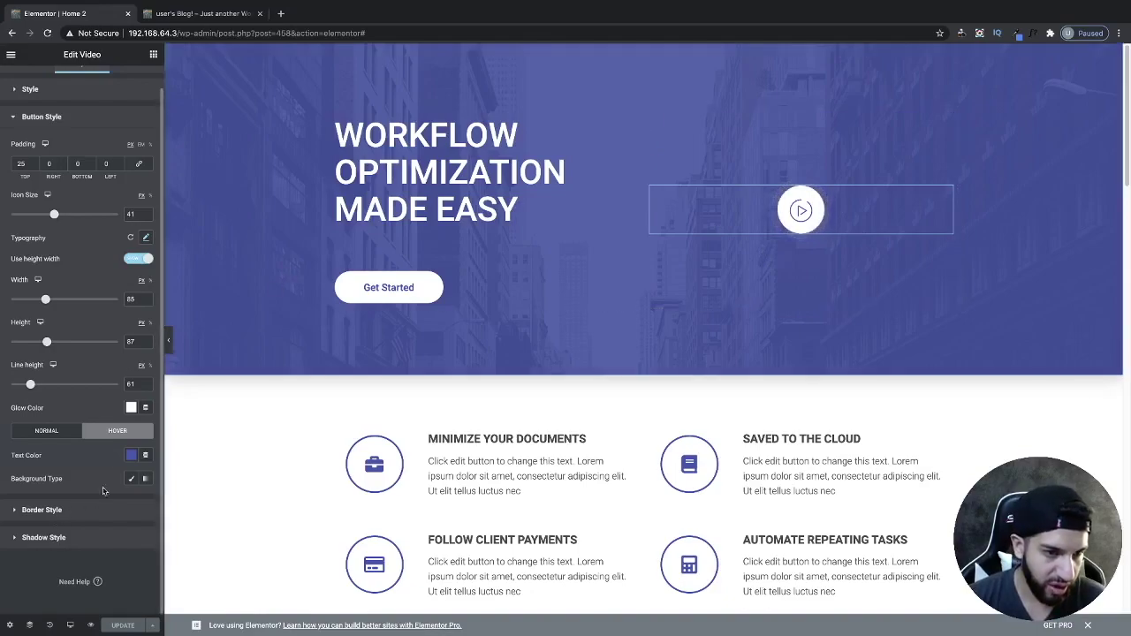
left_click(129, 479)
scroll(98, 493, "down", 1)
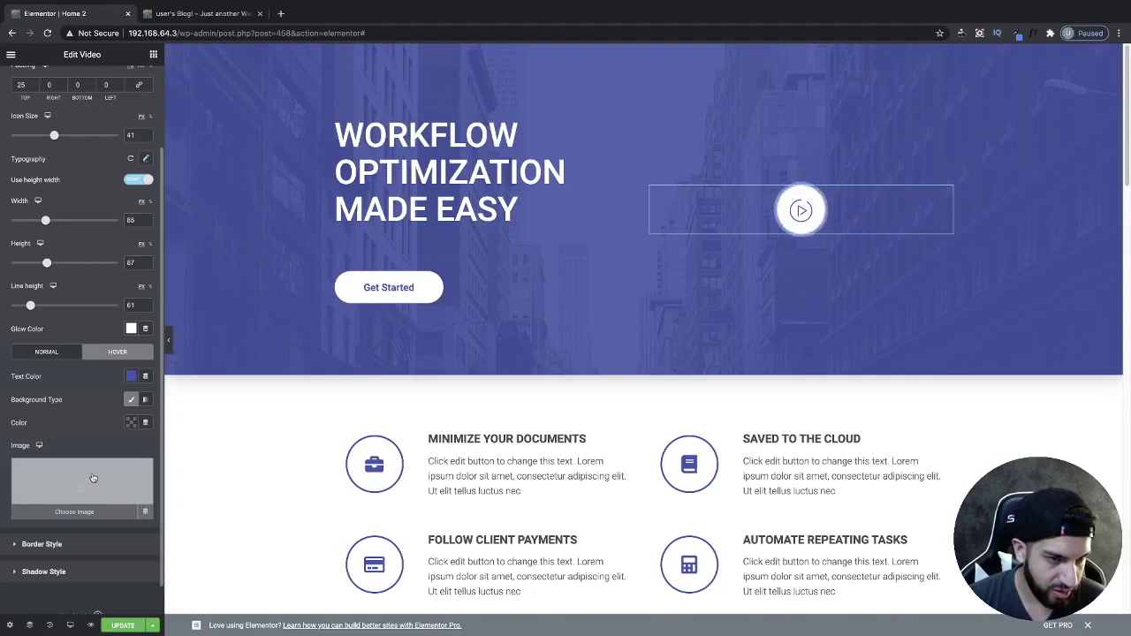
left_click(46, 353)
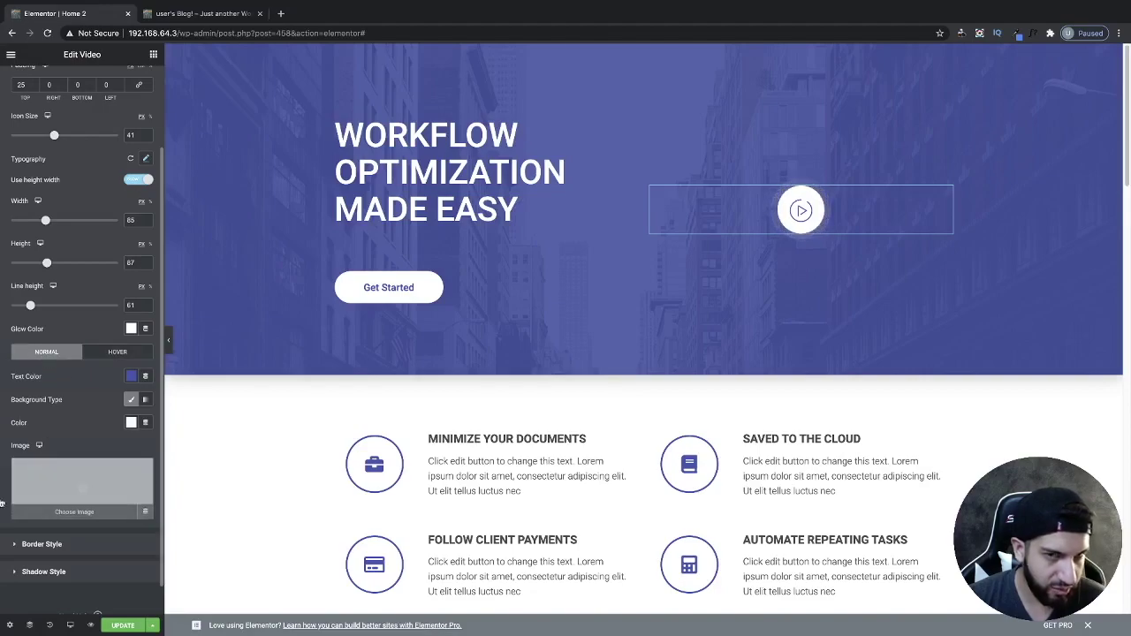
left_click(26, 488)
left_click(807, 276)
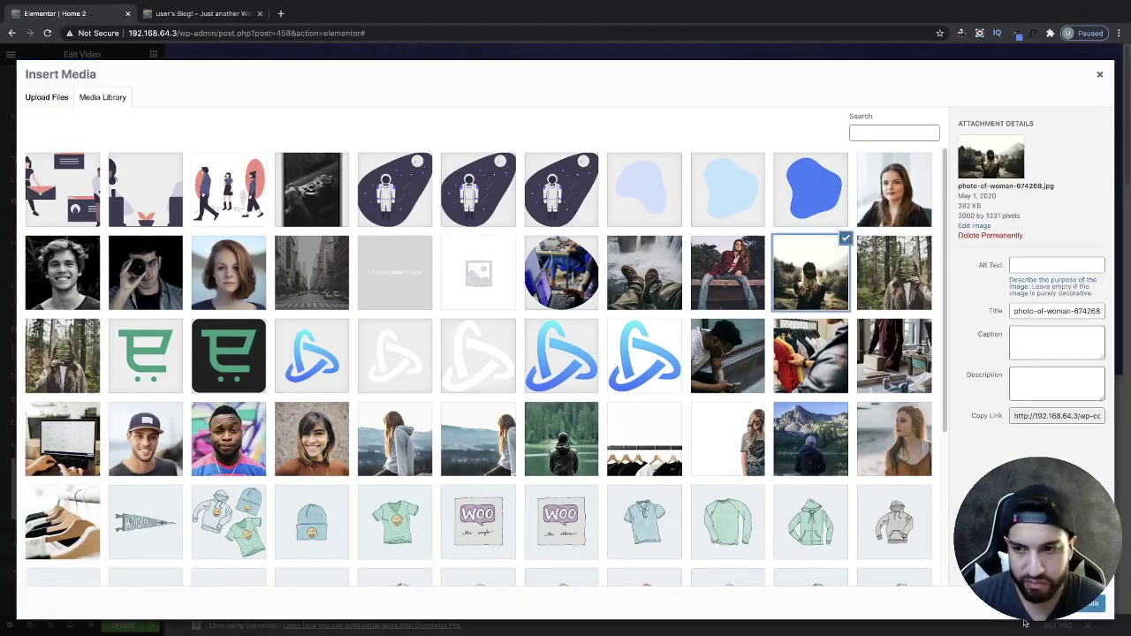
double_click(807, 277)
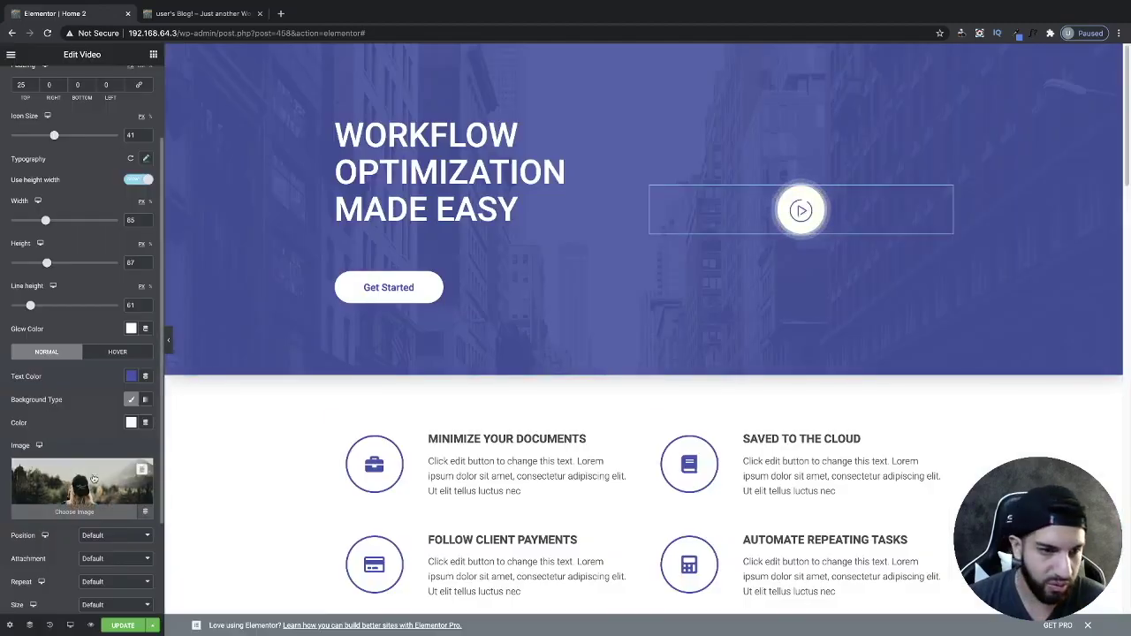
scroll(134, 373, "down", 3)
left_click(141, 342)
scroll(69, 490, "up", 3)
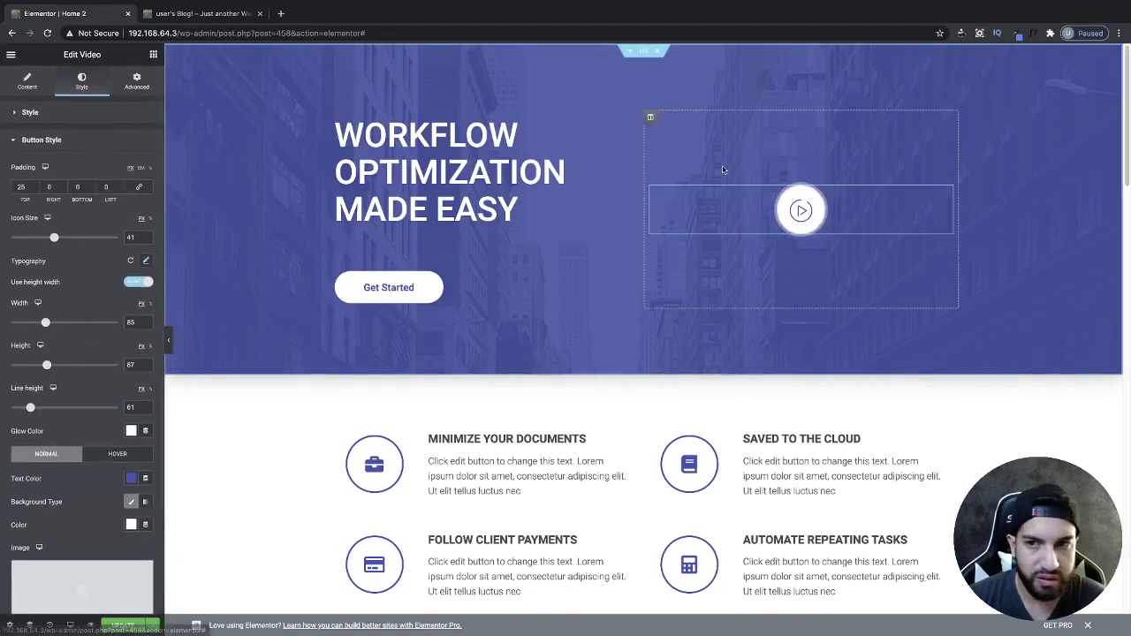
Step: Give the hero column holding the video button a classic background image, photo-of-woman-674268.jpg, with size set to Cover
left_click(650, 118)
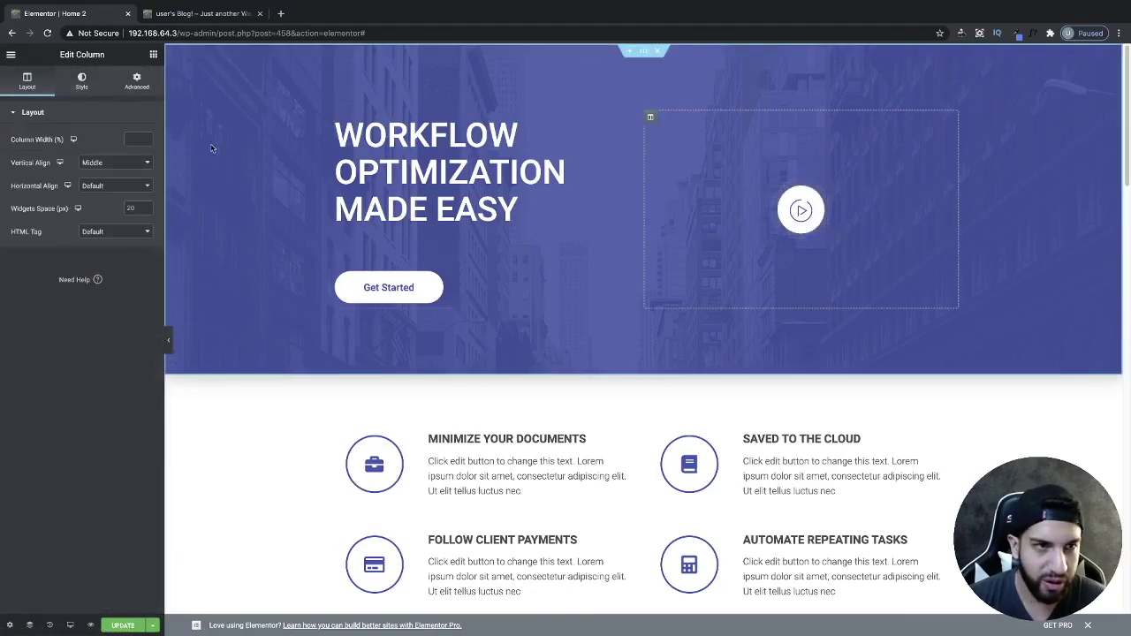
left_click(78, 87)
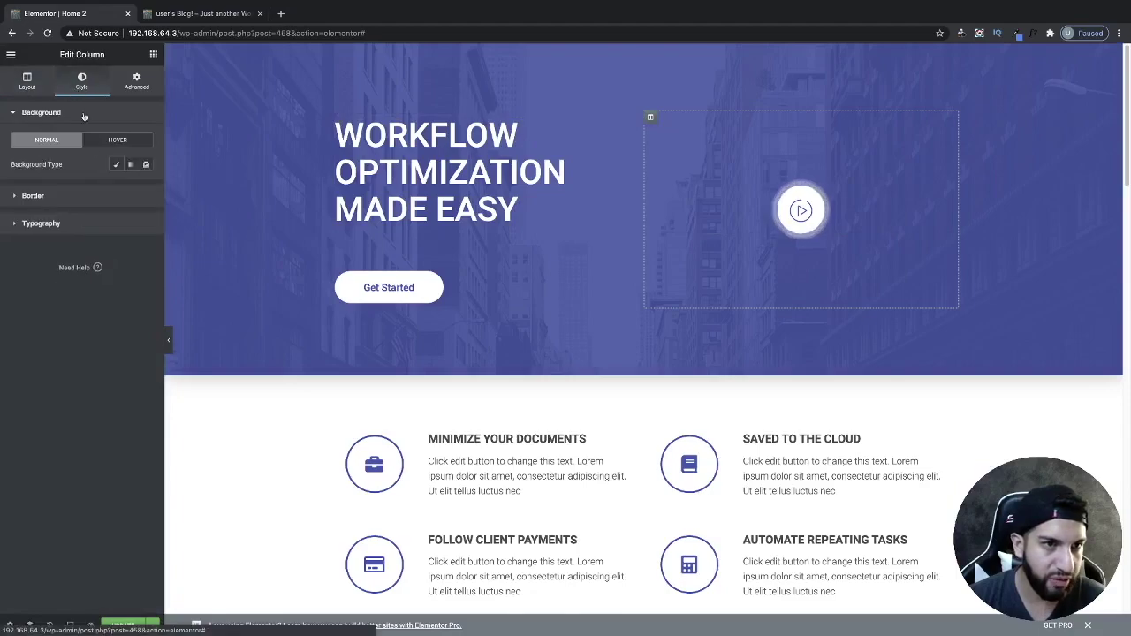
left_click(116, 164)
left_click(91, 247)
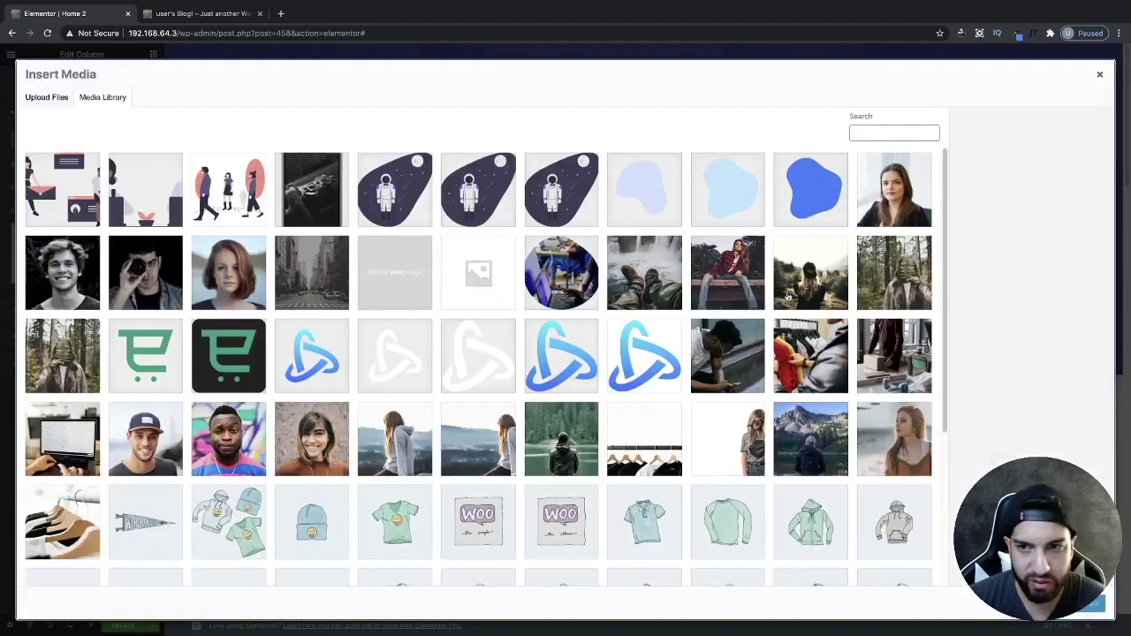
left_click(776, 295)
left_click(1082, 604)
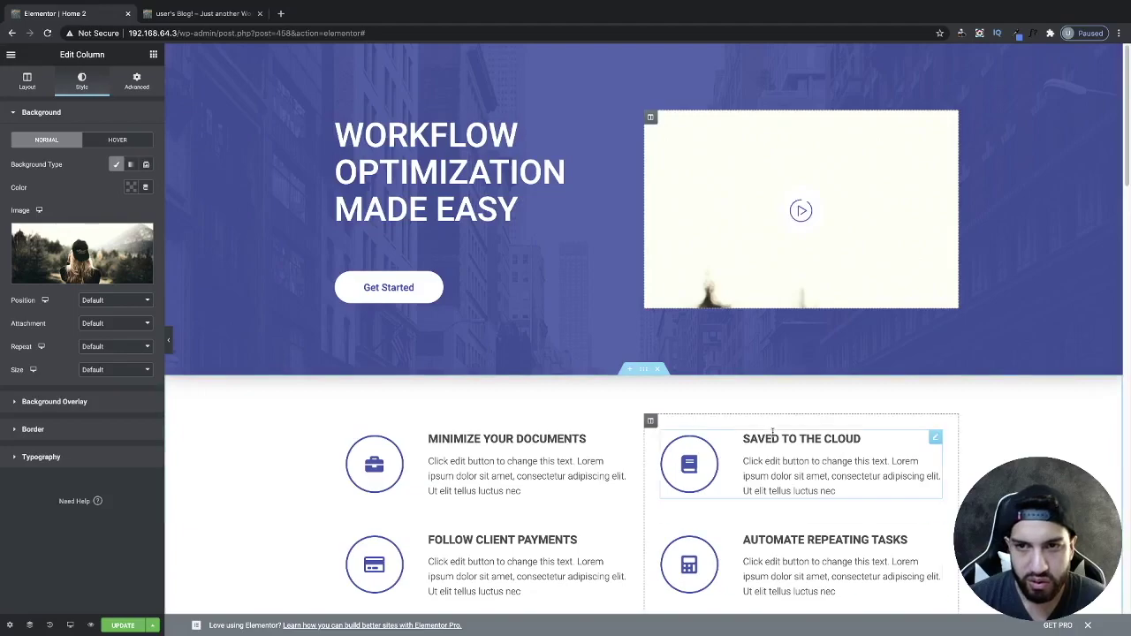
left_click(97, 371)
left_click(99, 389)
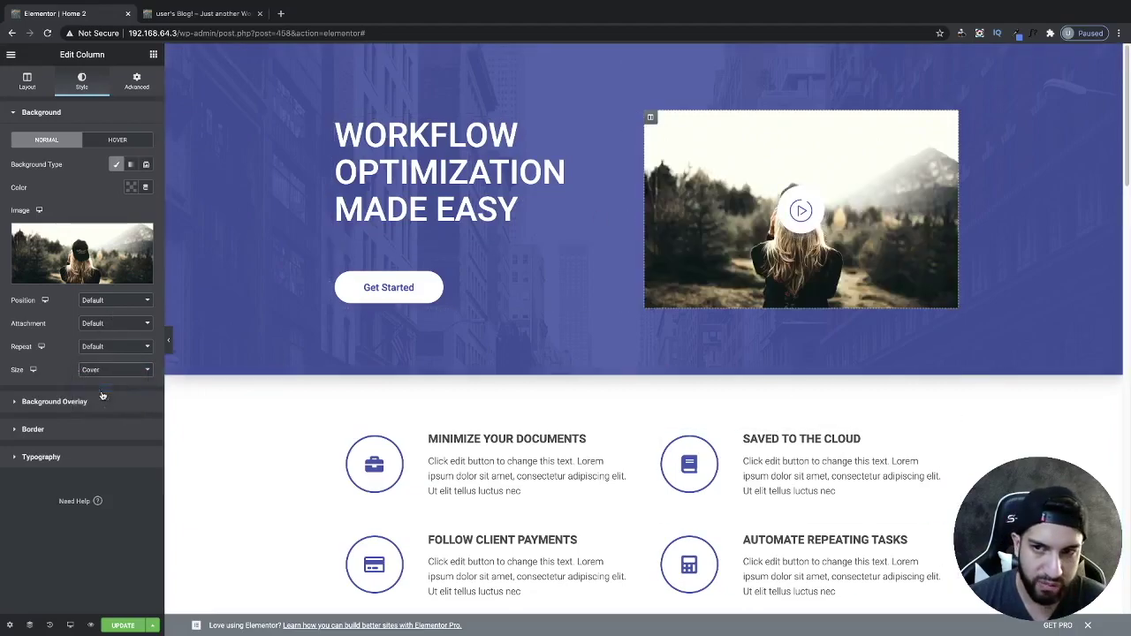
Step: Save the new column background, preview the page, and open and close the video popup over the photo
left_click(121, 625)
left_click(90, 624)
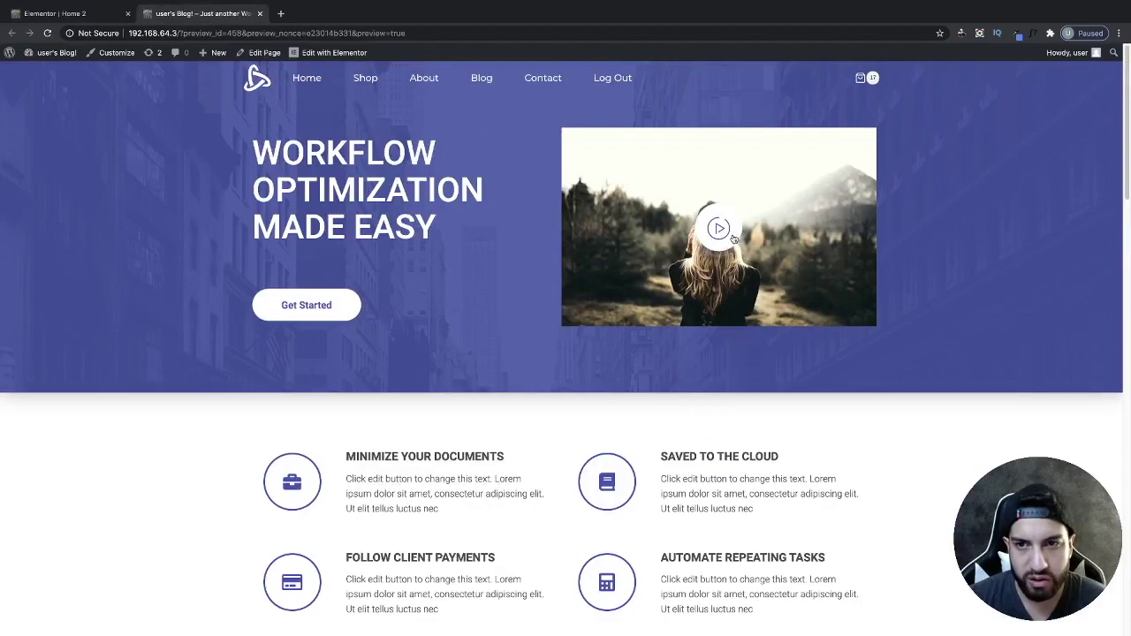
left_click(718, 229)
left_click(924, 323)
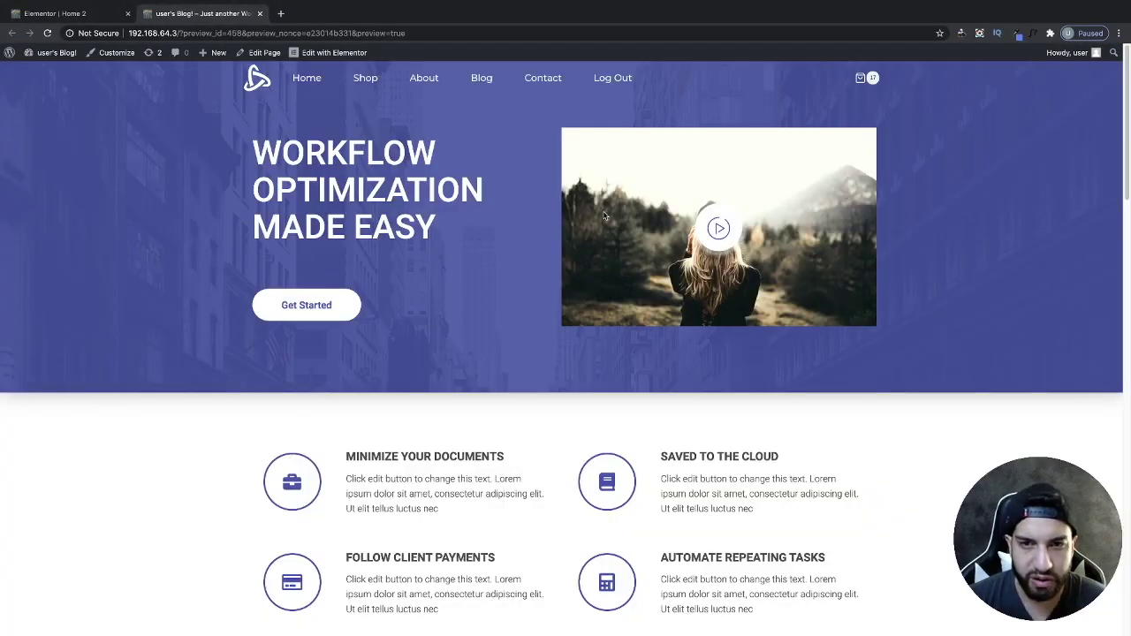
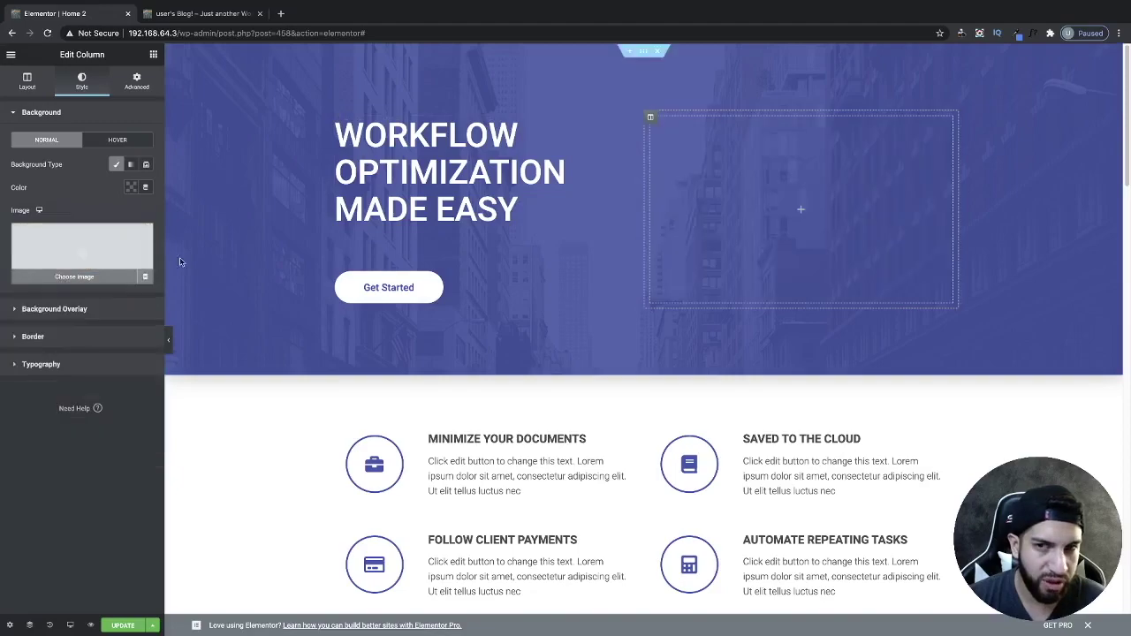
Step: Search the widgets for "popup" and add the Lightbox widget to the empty hero column
left_click(152, 56)
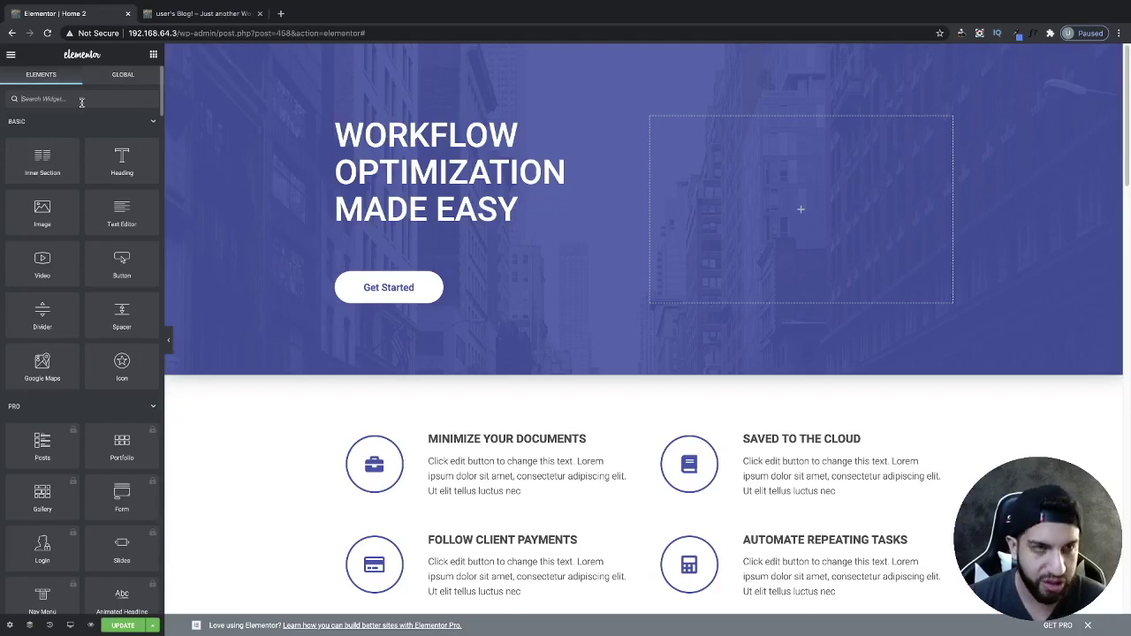
left_click(83, 100)
type("popup")
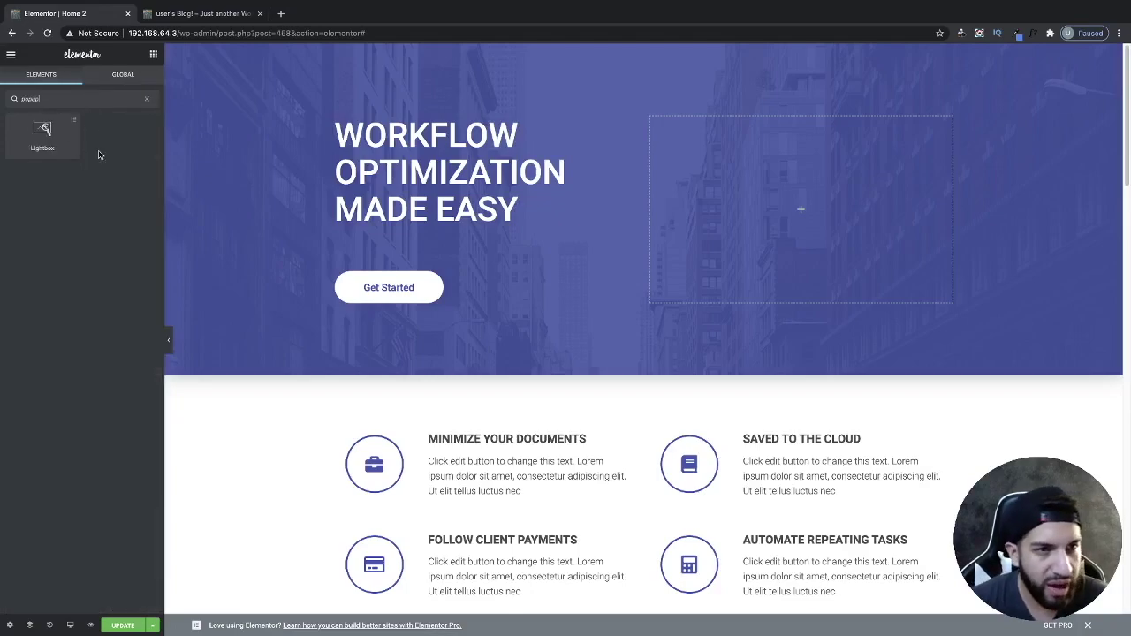
left_click_drag(44, 129, 875, 241)
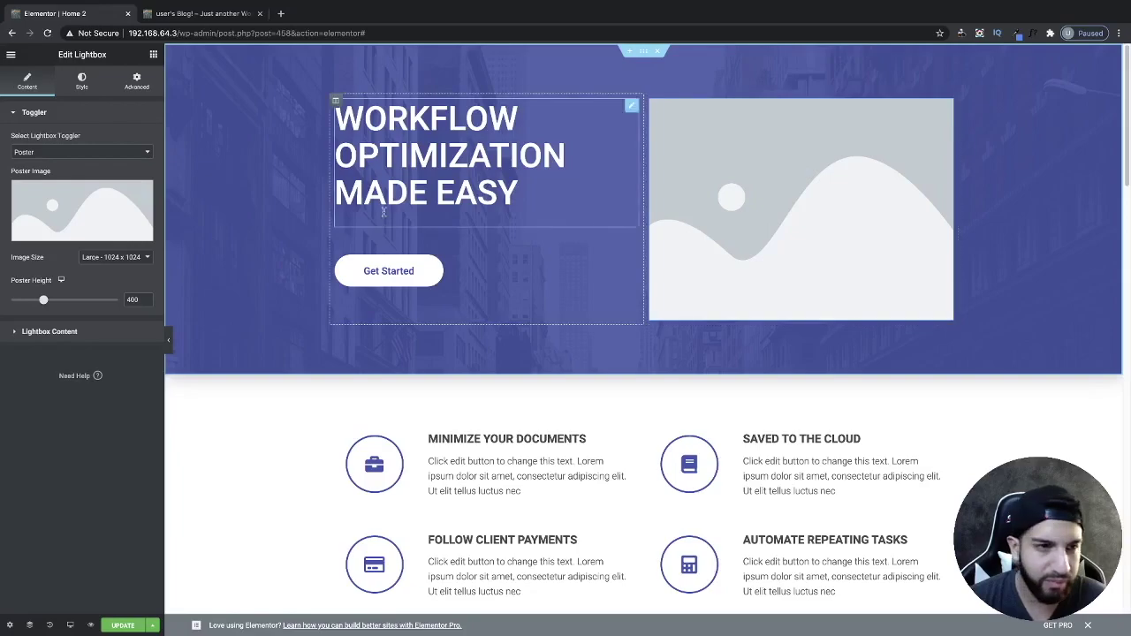
Step: Set the Lightbox widget's toggler type to Icon
left_click(40, 152)
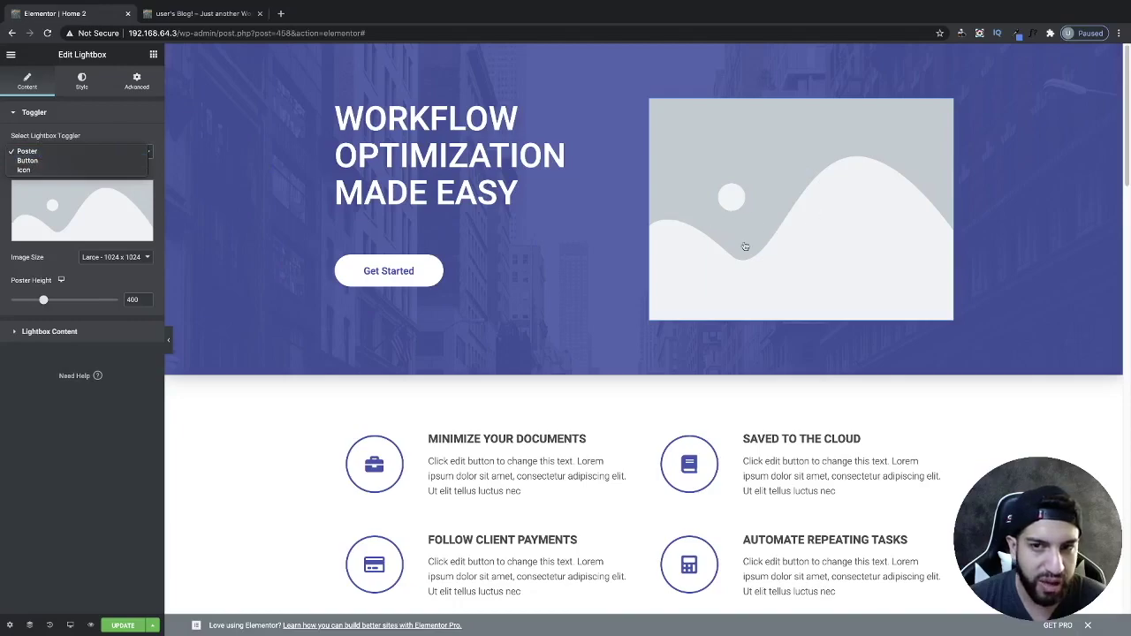
left_click(26, 160)
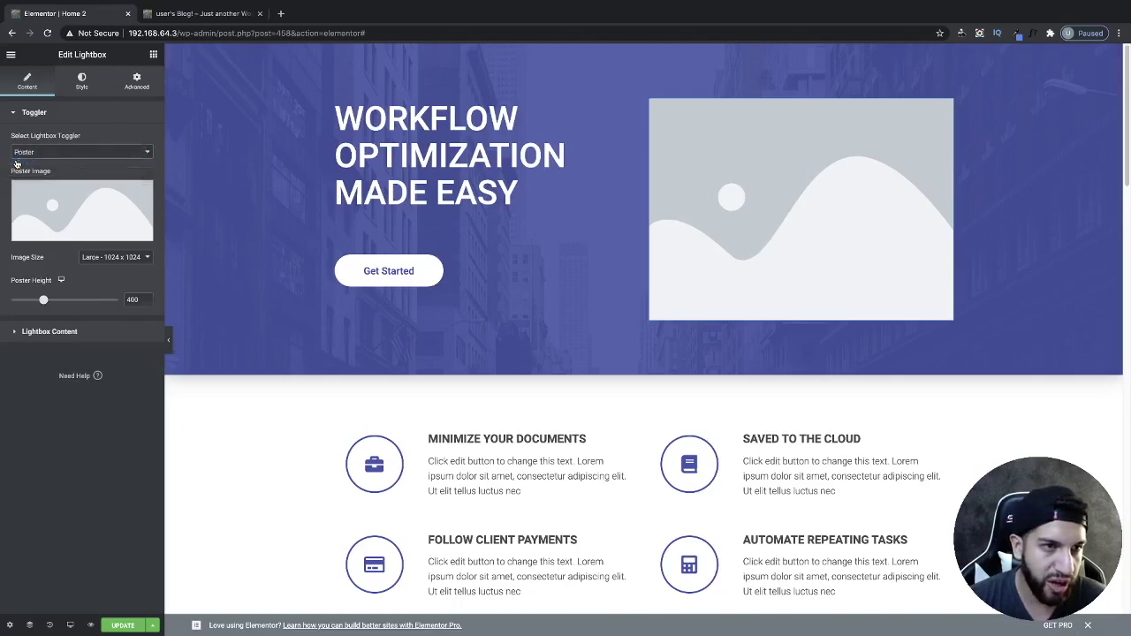
left_click(27, 151)
left_click(39, 161)
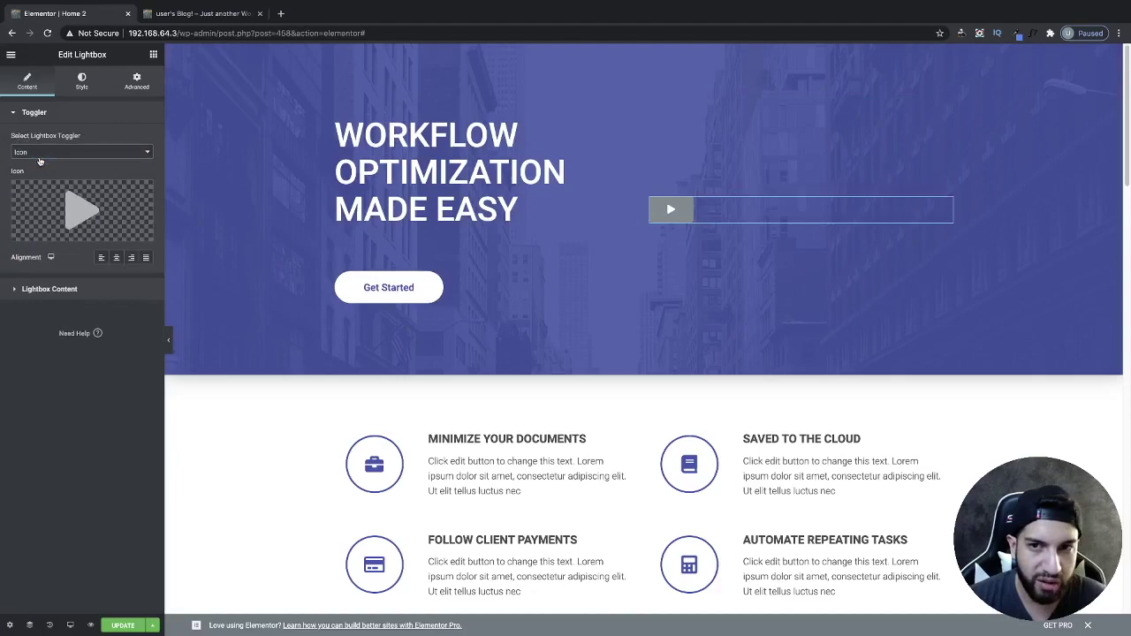
Step: Change the Lightbox toggler type to Poster and insert photo-of-woman-674268.jpg from the media library as the poster image
left_click(56, 153)
left_click(55, 143)
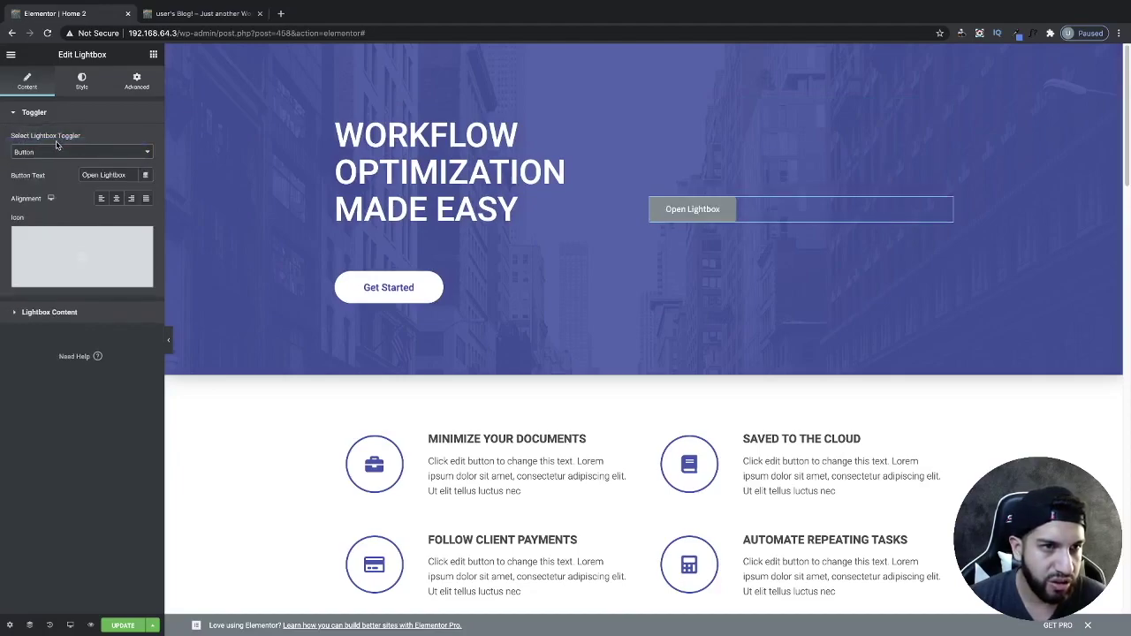
left_click(54, 152)
left_click(54, 142)
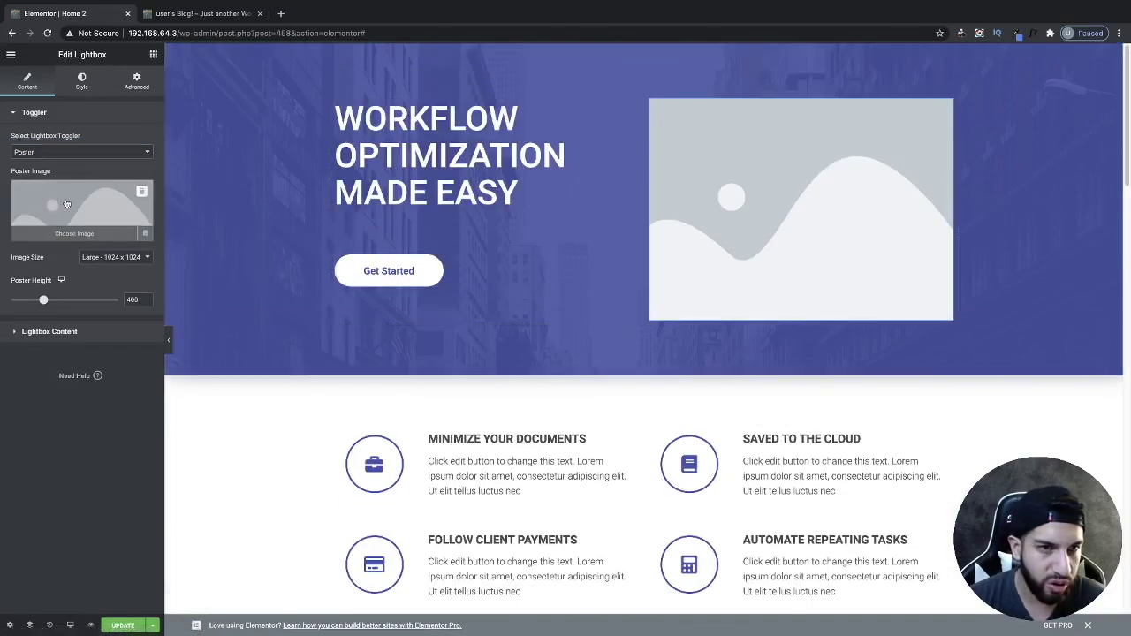
left_click(55, 204)
left_click(806, 281)
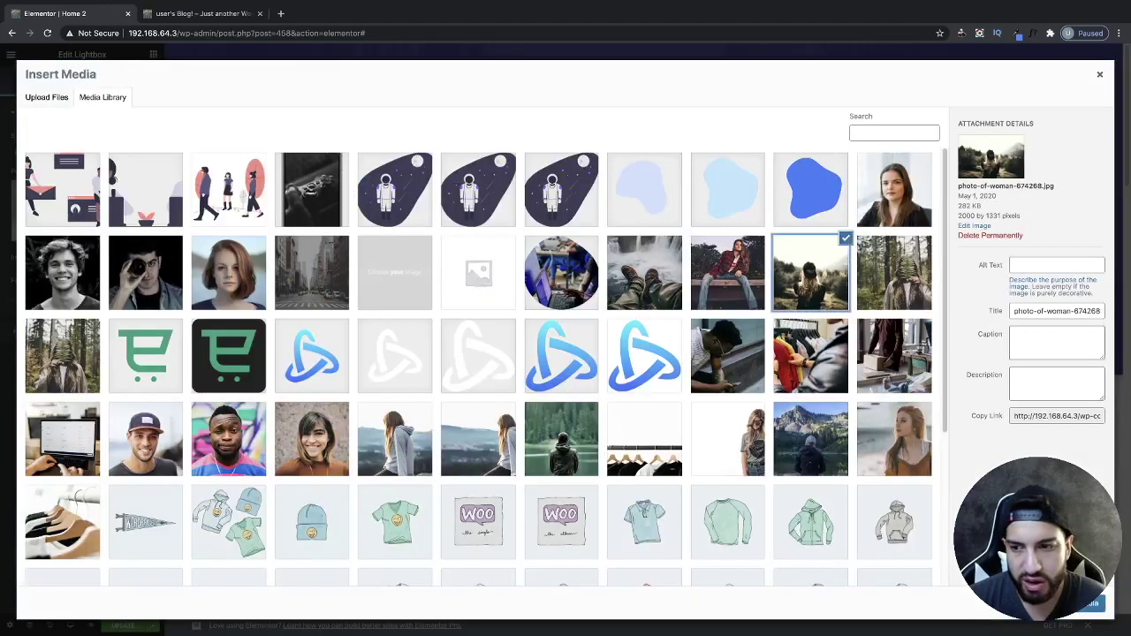
left_click(1091, 604)
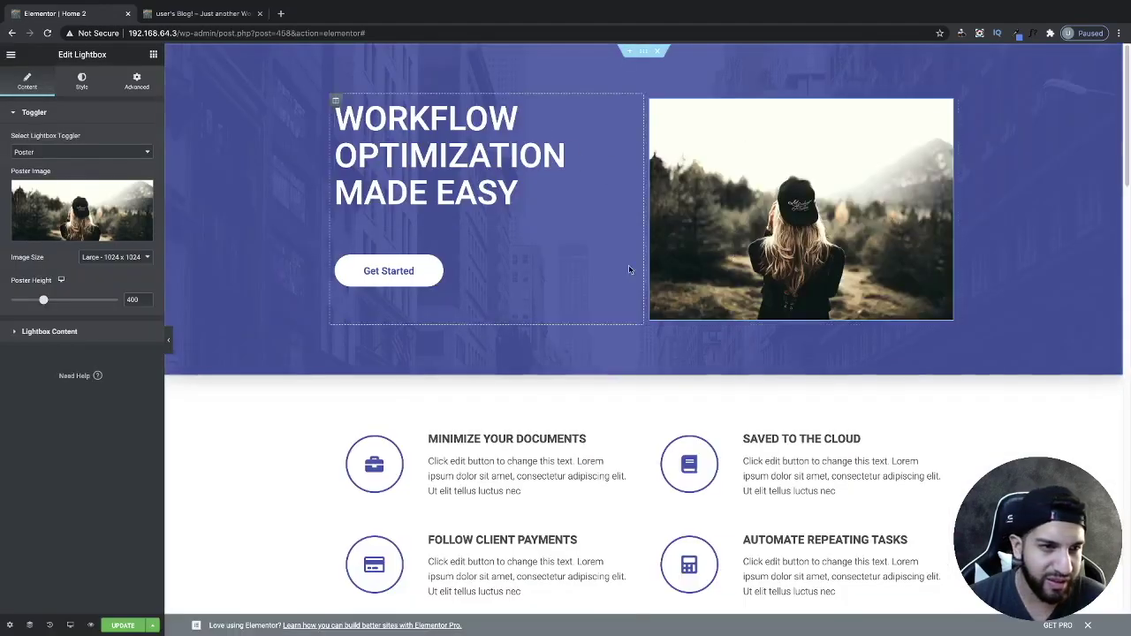
Step: Set the lightbox content type to Youtube and replace the YouTube source with the copied video link
left_click(72, 332)
left_click(46, 179)
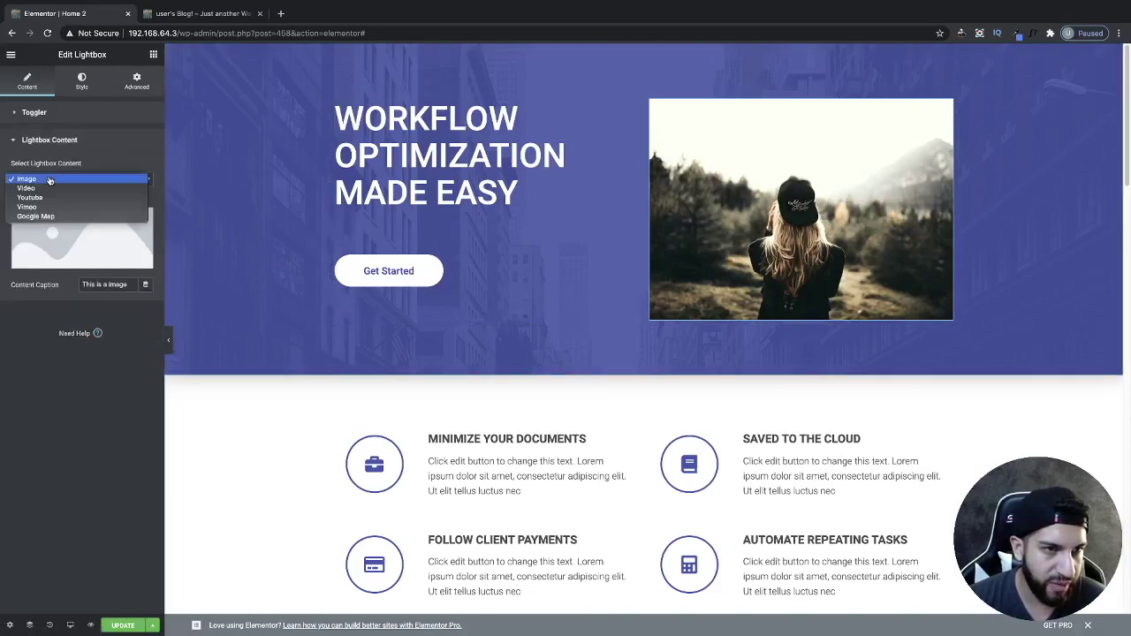
left_click(26, 188)
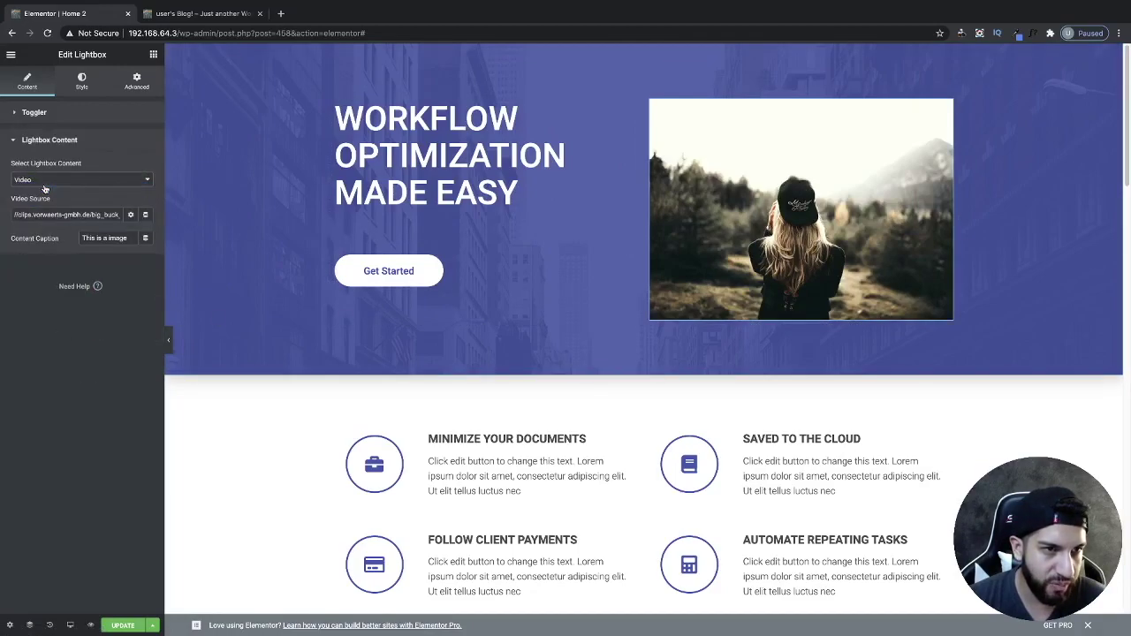
left_click(45, 182)
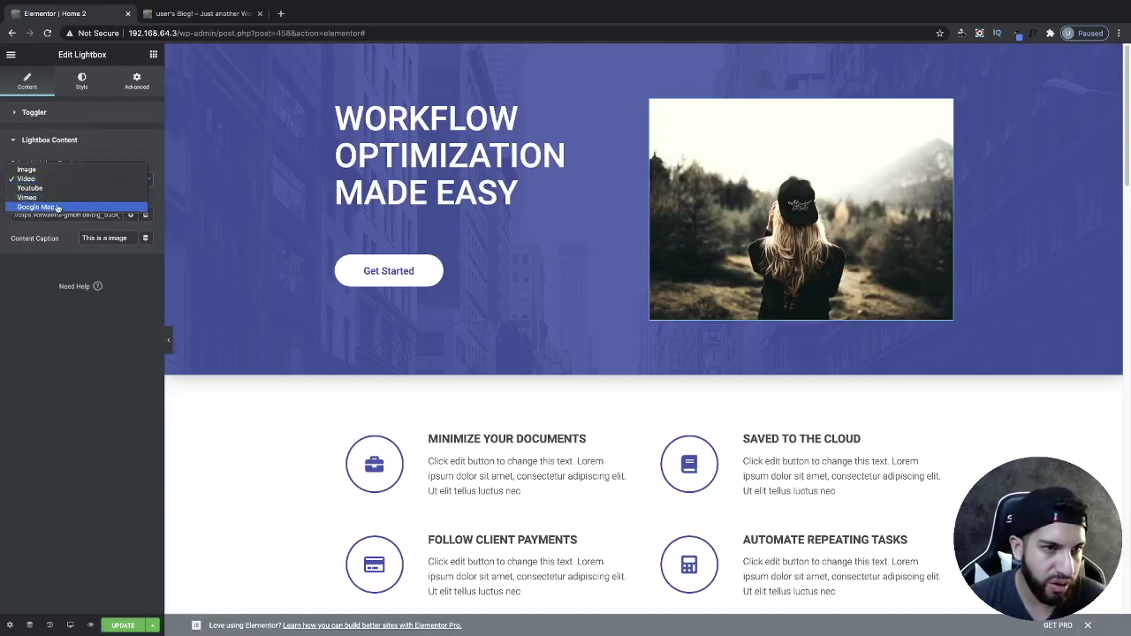
left_click(58, 188)
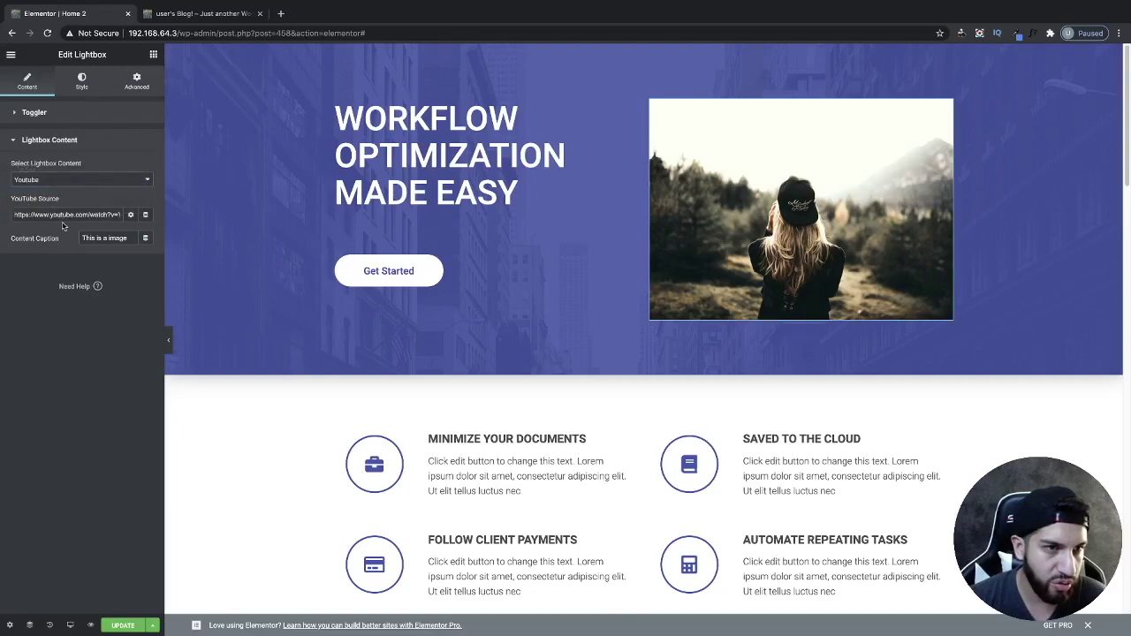
triple_click(66, 214)
key("ctrl+v")
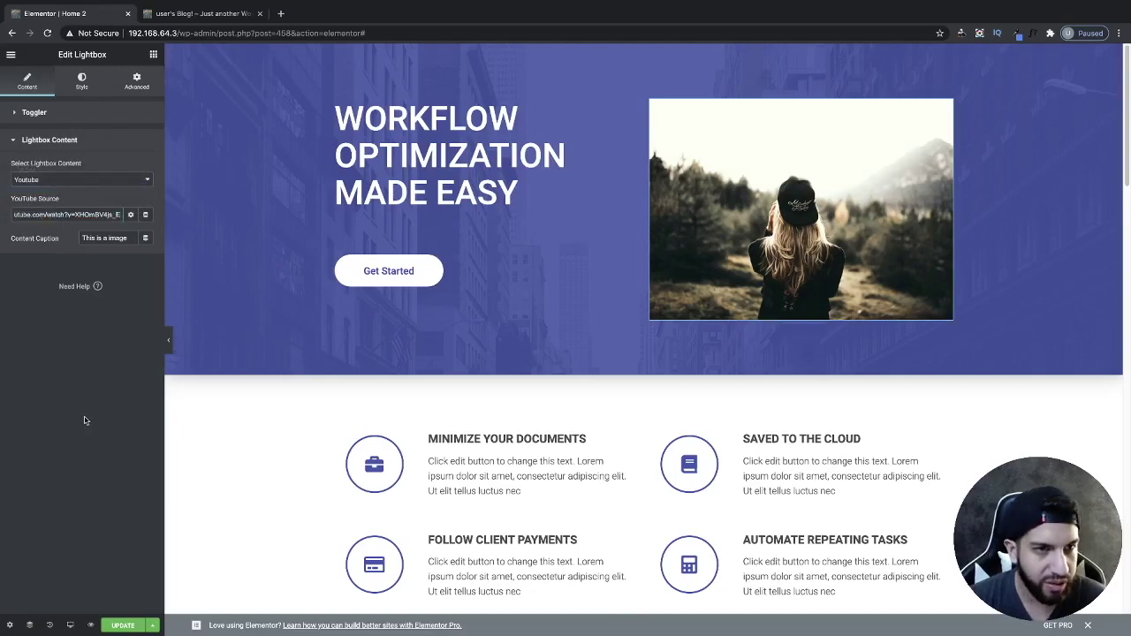
Step: Update the page, preview it, and open and close the video popup from the poster image
left_click(123, 625)
left_click(90, 625)
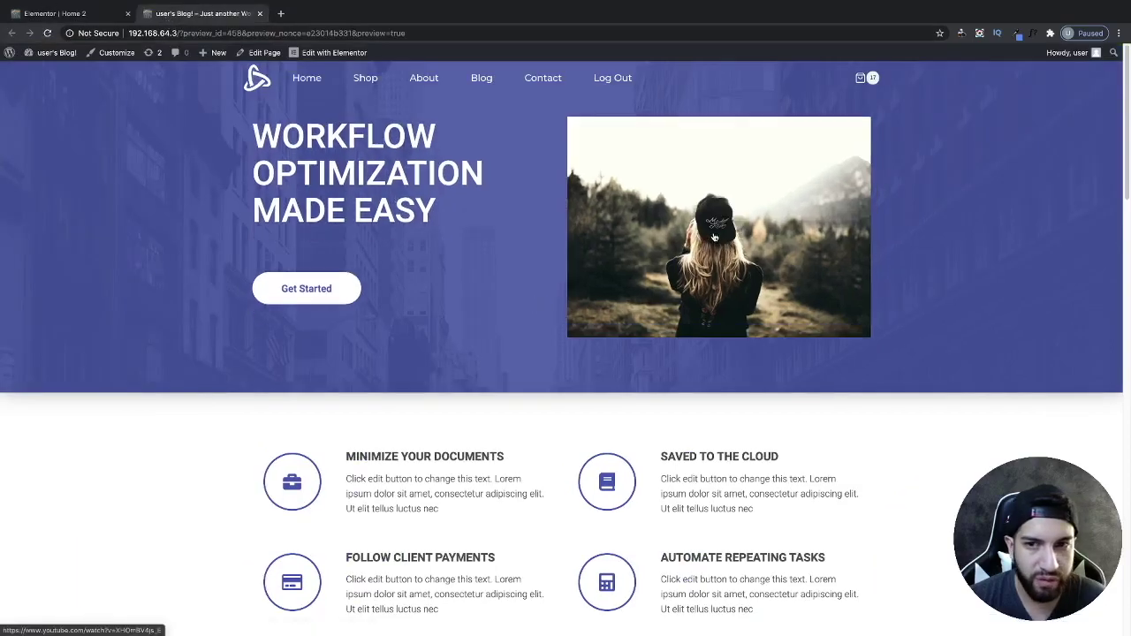
left_click(714, 237)
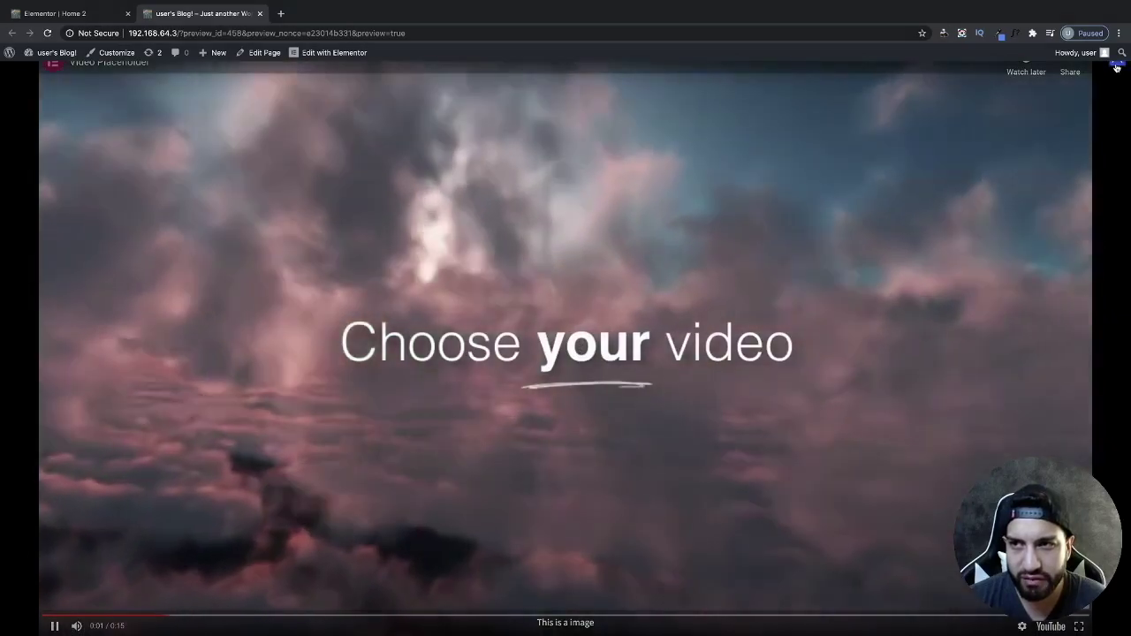
left_click(1116, 67)
Step: Return to the editor, check the Lightbox style options, and reduce the poster height to 355
left_click(55, 13)
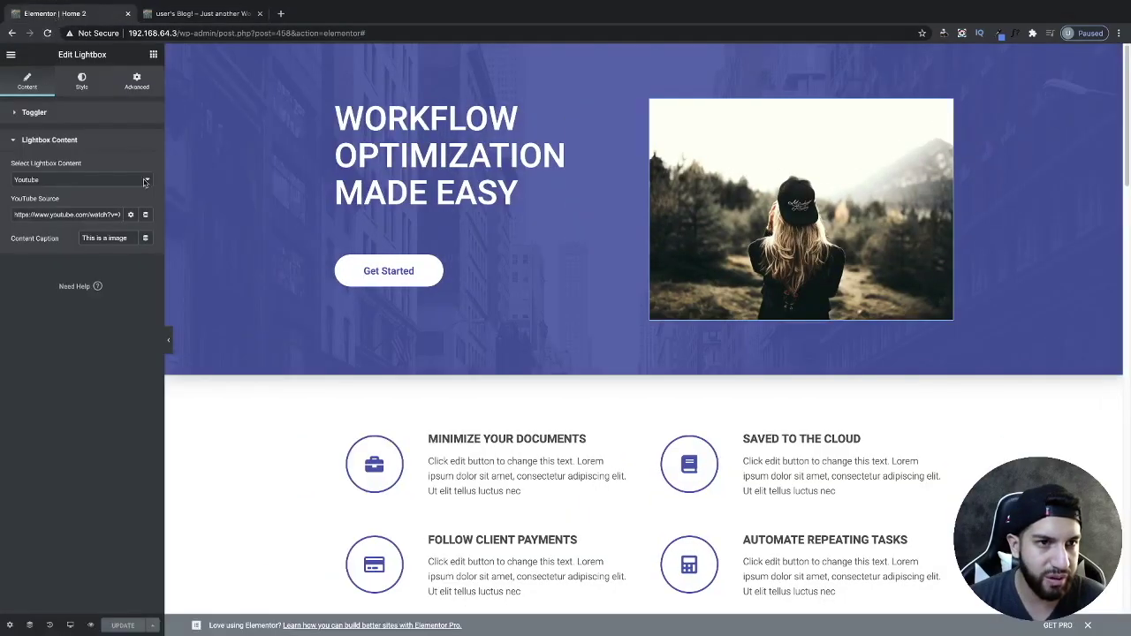
left_click(80, 84)
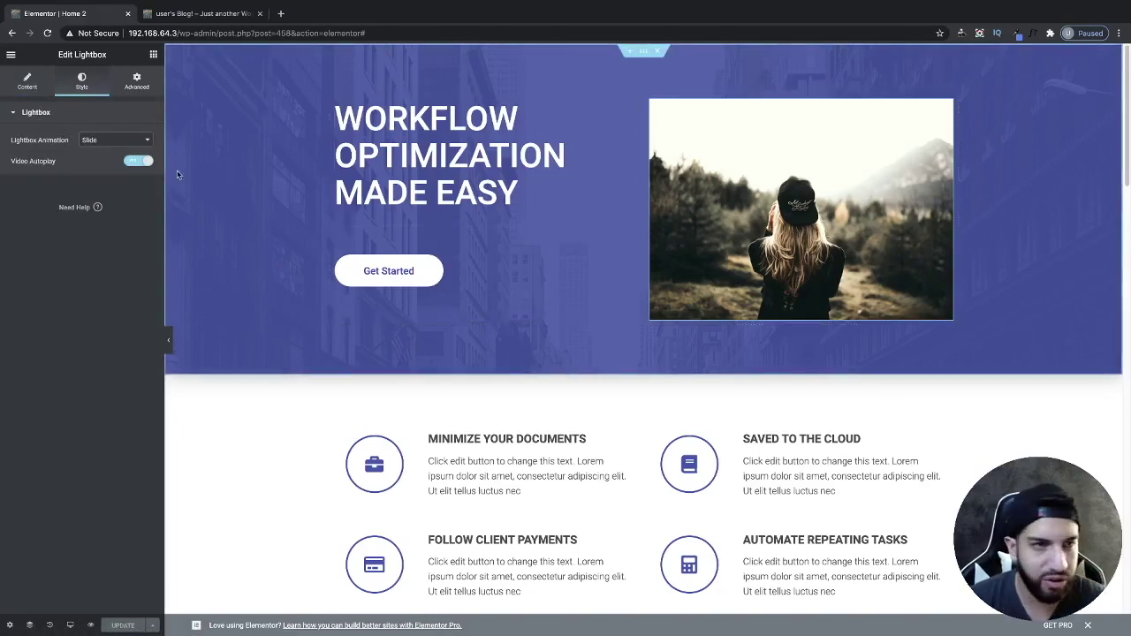
left_click(28, 84)
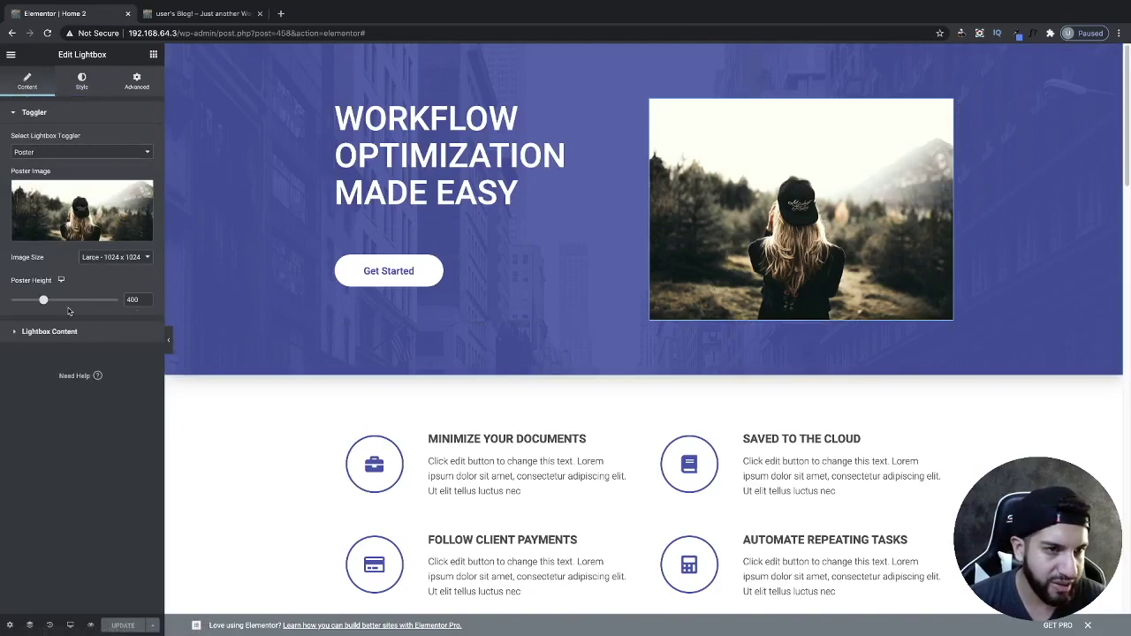
left_click_drag(43, 300, 39, 300)
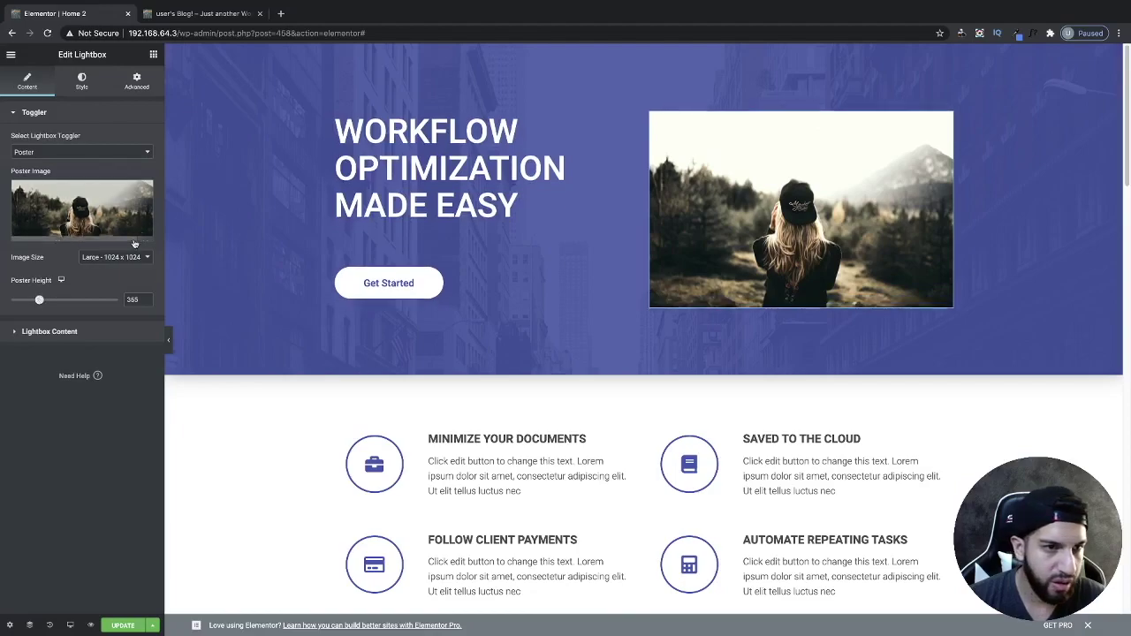
Step: Change the Lightbox toggler type to Button, centre it, and set the button text to "Watch Video"
left_click(66, 154)
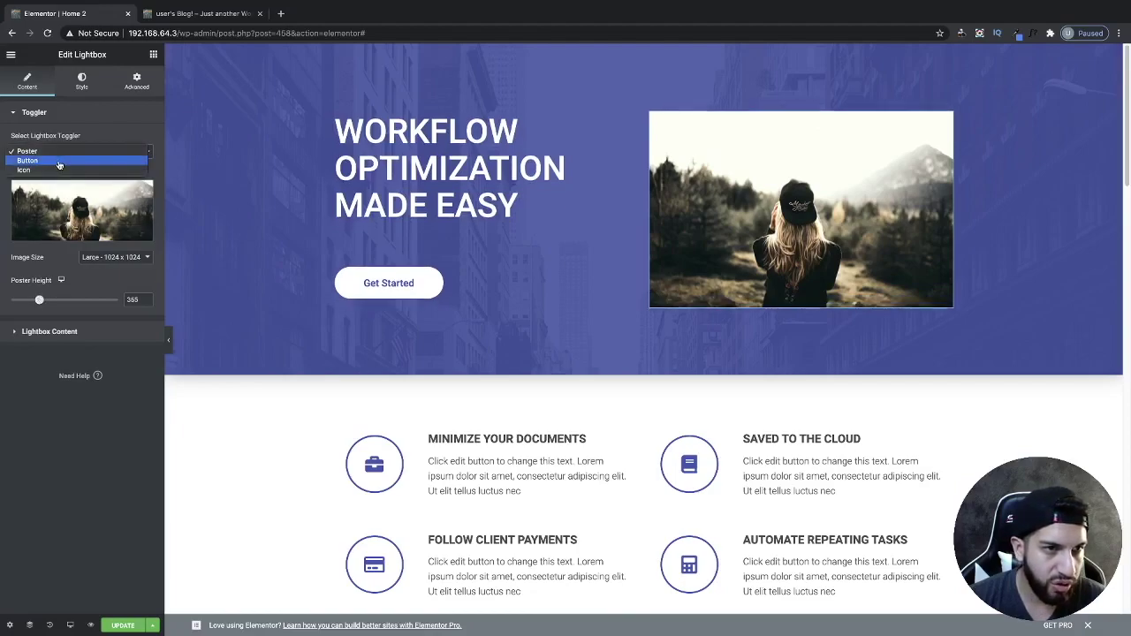
left_click(59, 161)
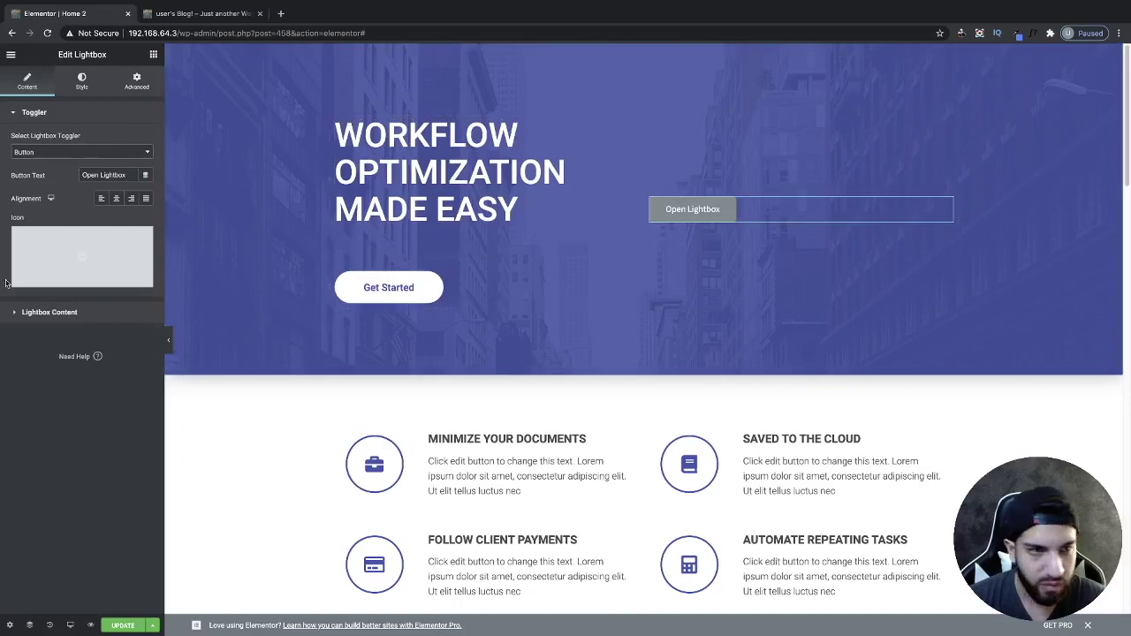
left_click(115, 198)
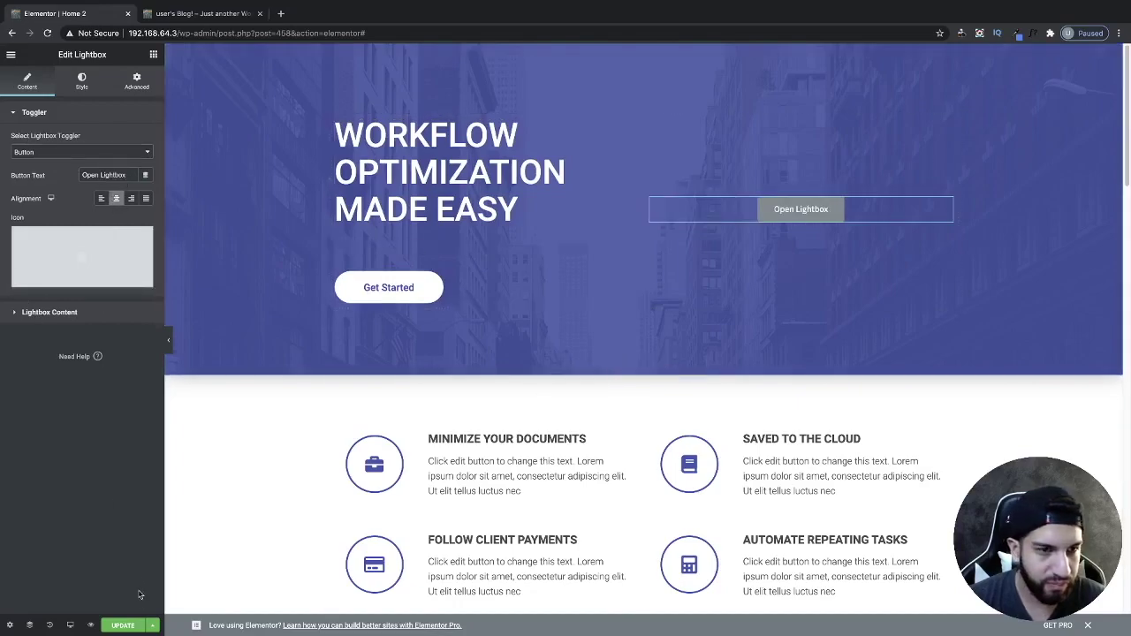
left_click_drag(123, 170, 62, 168)
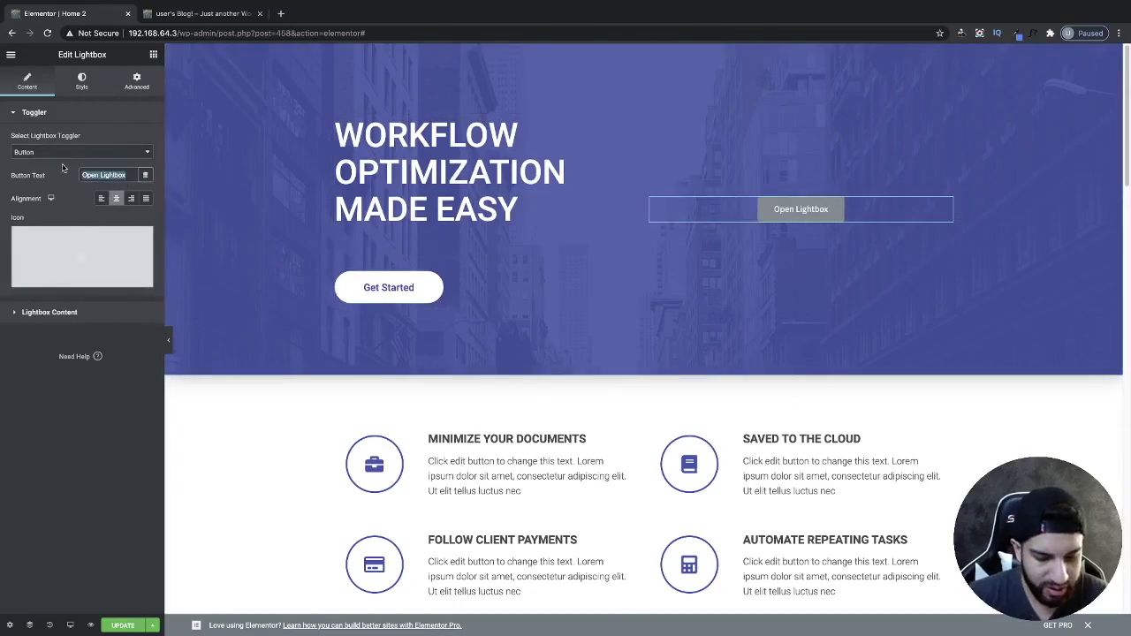
type("Watch Video")
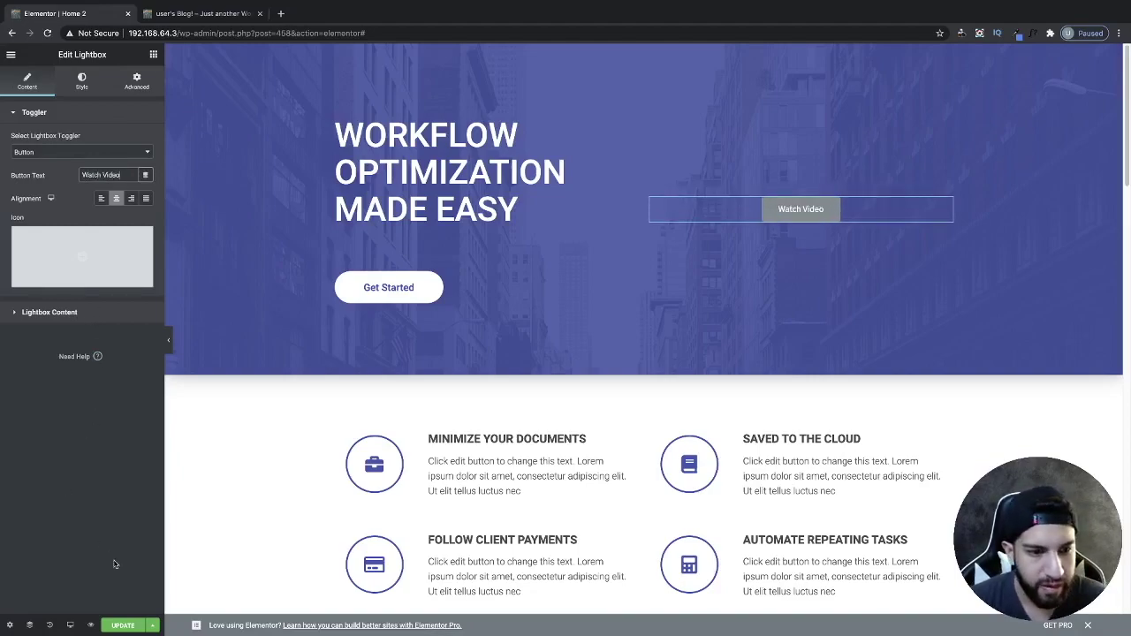
Step: Update the page, reload the preview, and open and close the video popup from the Watch Video button
left_click(123, 625)
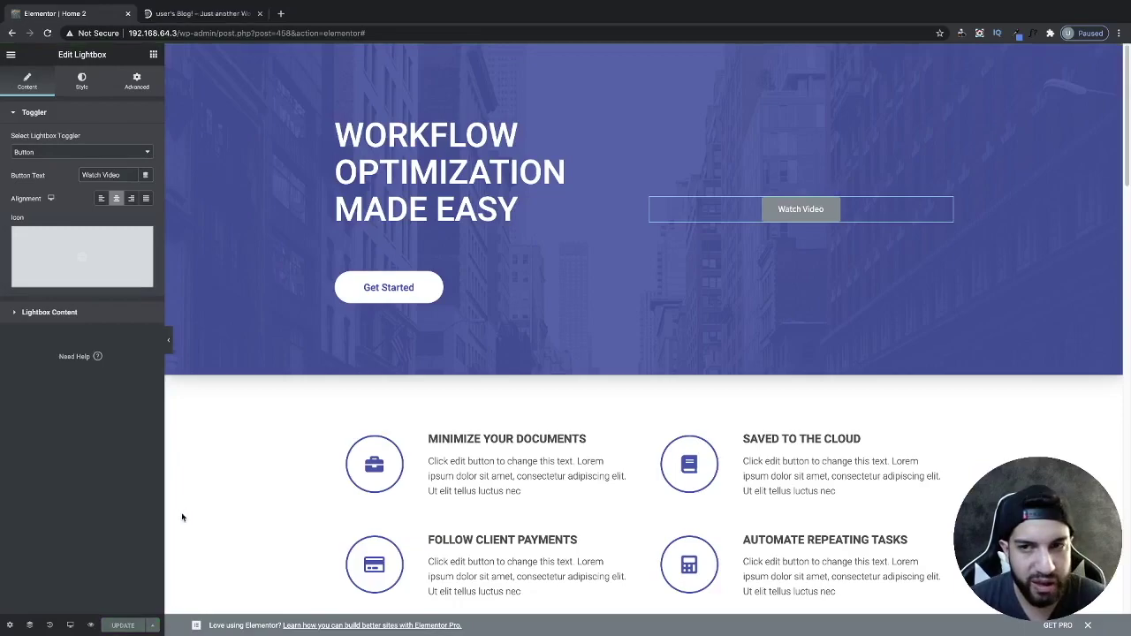
left_click(201, 14)
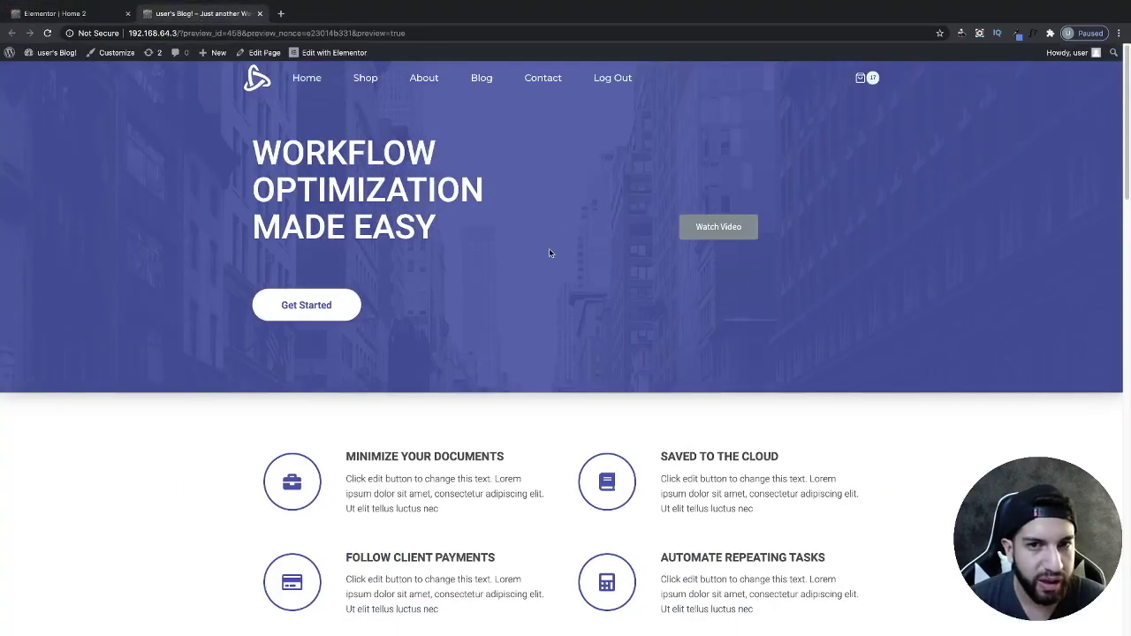
left_click(244, 35)
key("Return")
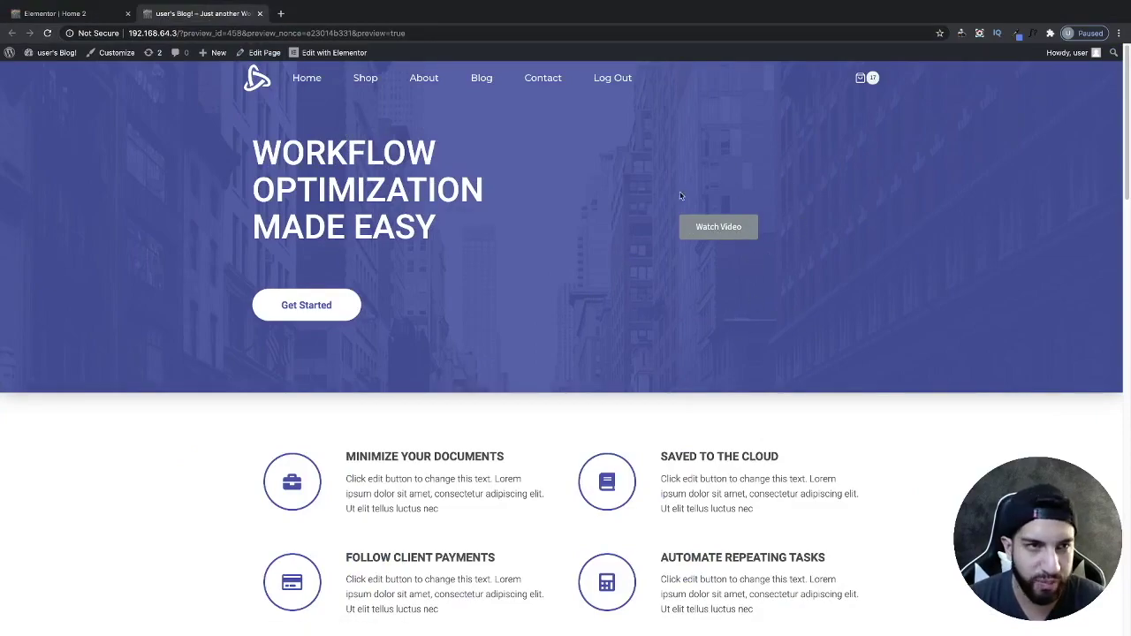
left_click(724, 229)
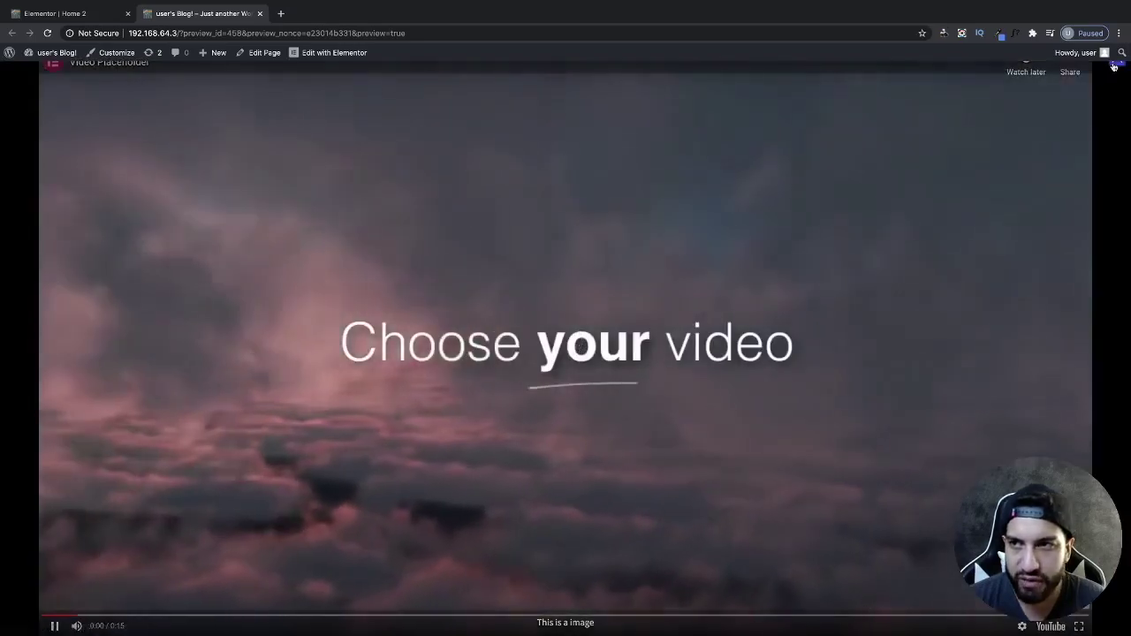
left_click(1113, 67)
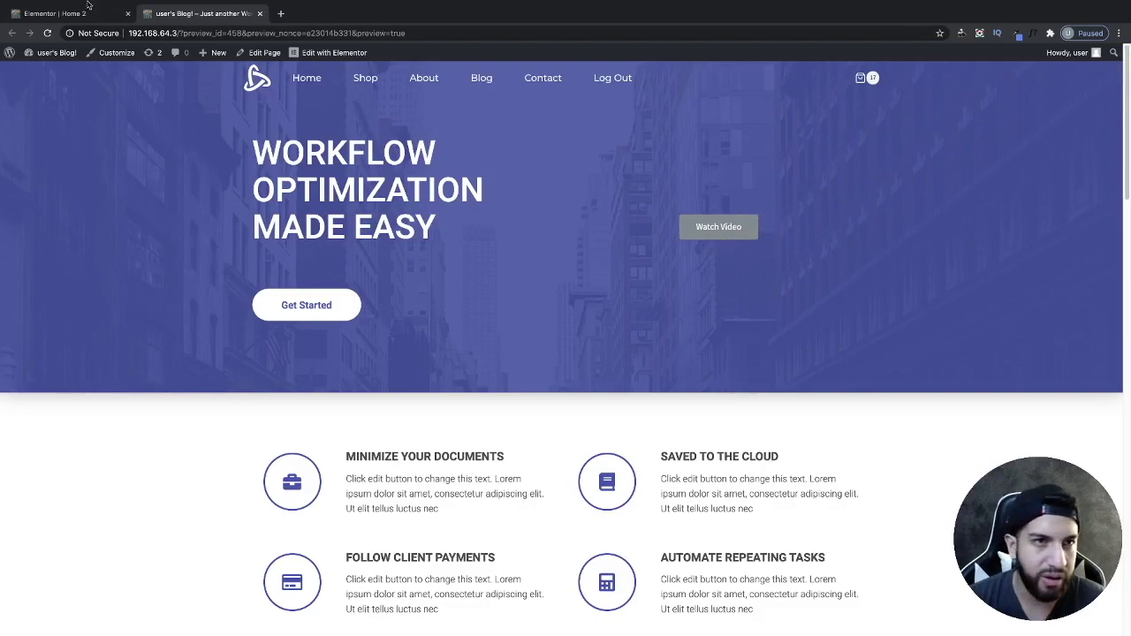
Step: Return to the editor and switch the Lightbox toggler type from Button to Icon
left_click(40, 13)
left_click(32, 151)
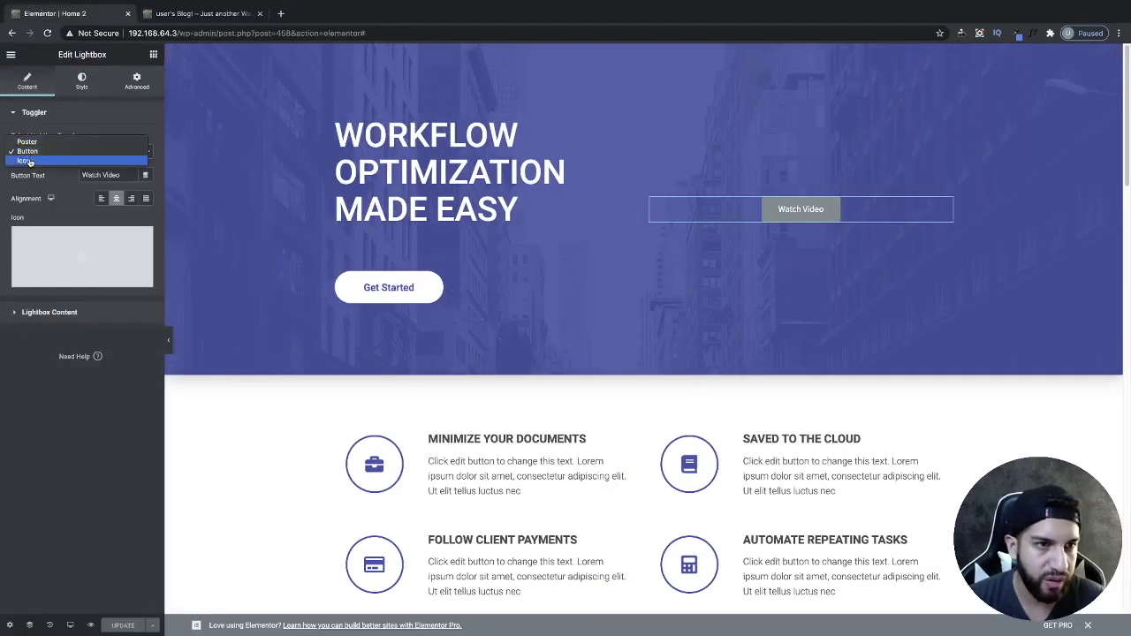
left_click(36, 161)
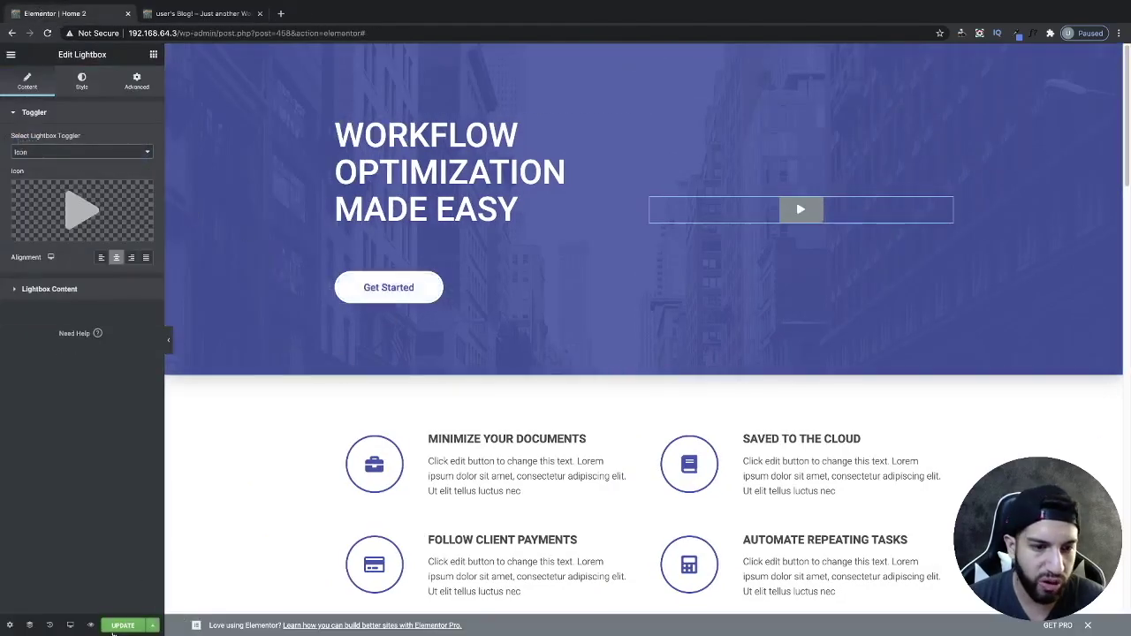
Step: Give the play icon's toggle button a bright red background color in its normal state
left_click(77, 81)
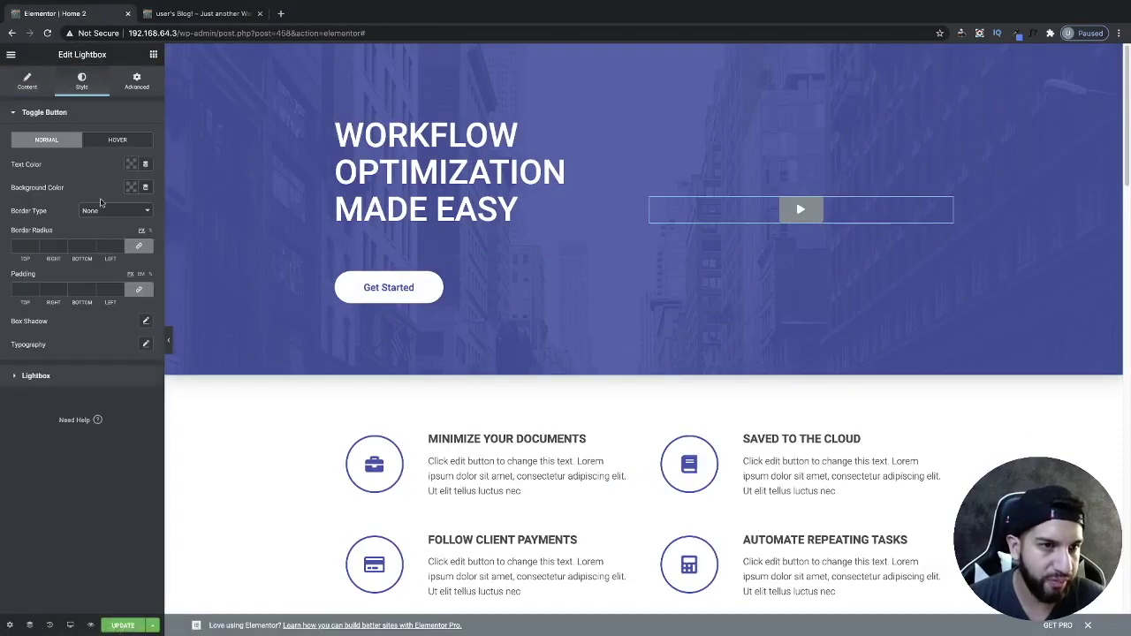
left_click(131, 188)
left_click(80, 233)
left_click(75, 181)
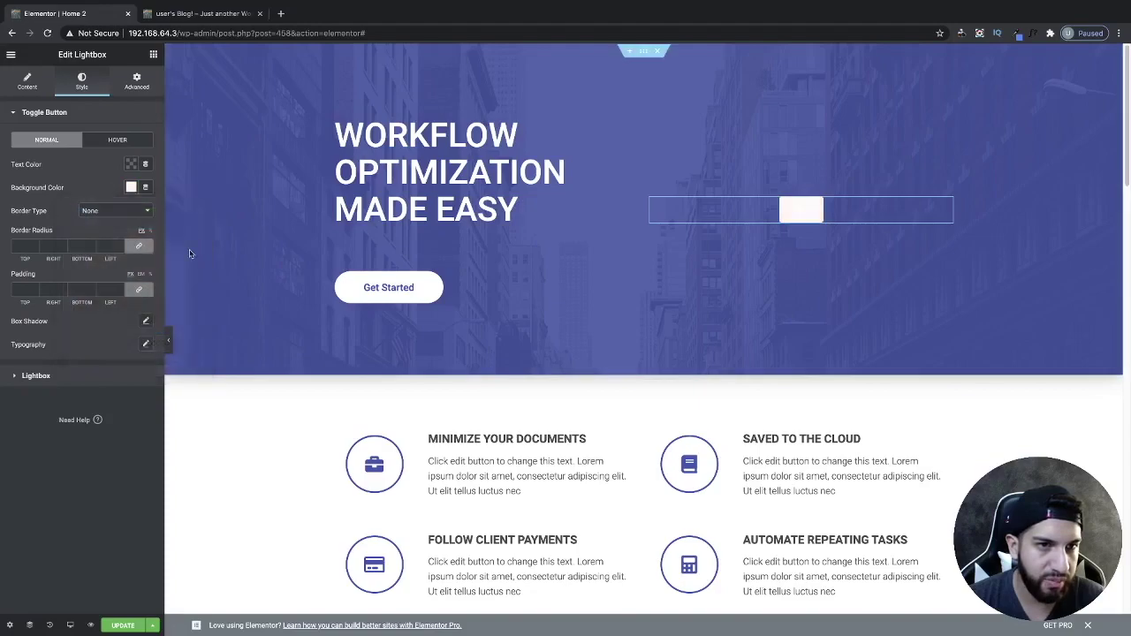
left_click(131, 187)
left_click(115, 212)
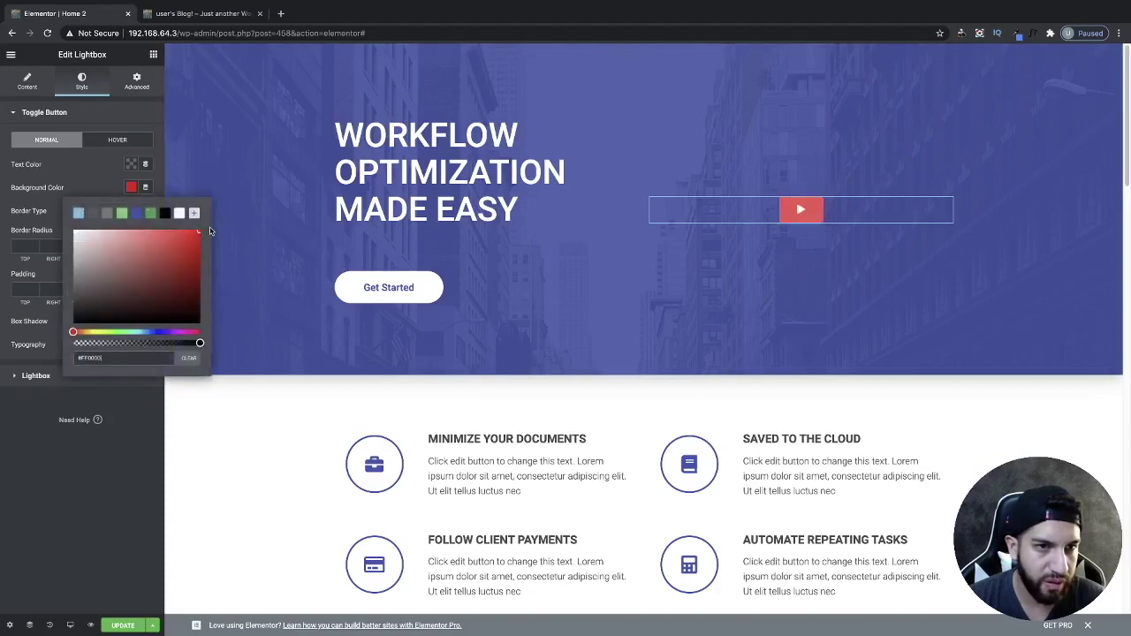
left_click(112, 187)
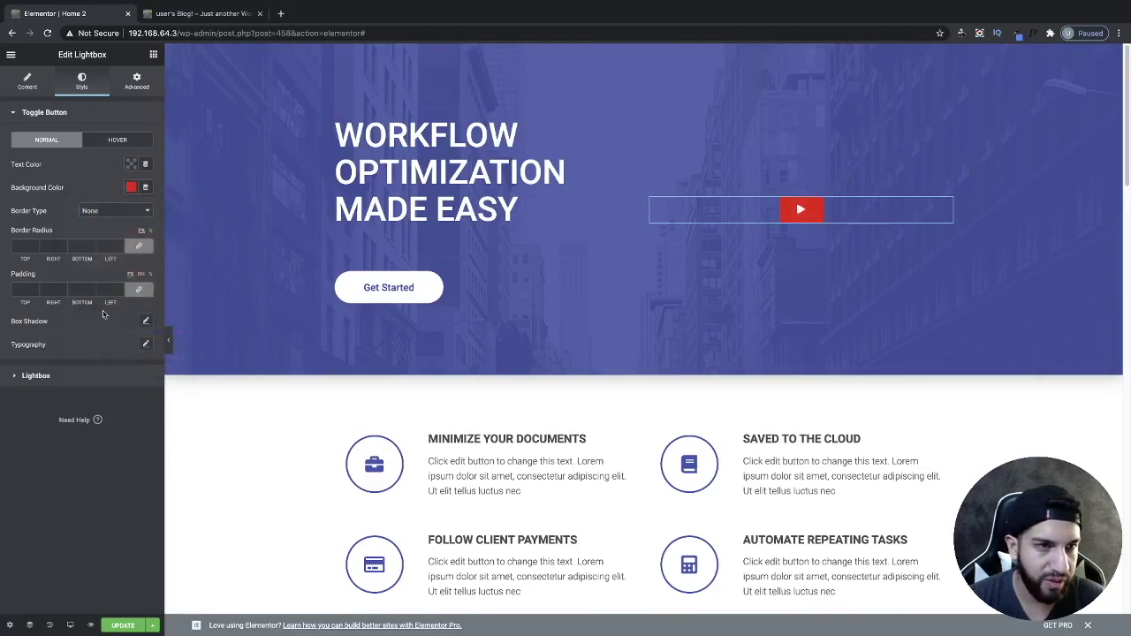
Step: Update the page, check the Lightbox animation options while keeping Slide, and view the refreshed preview page
left_click(123, 628)
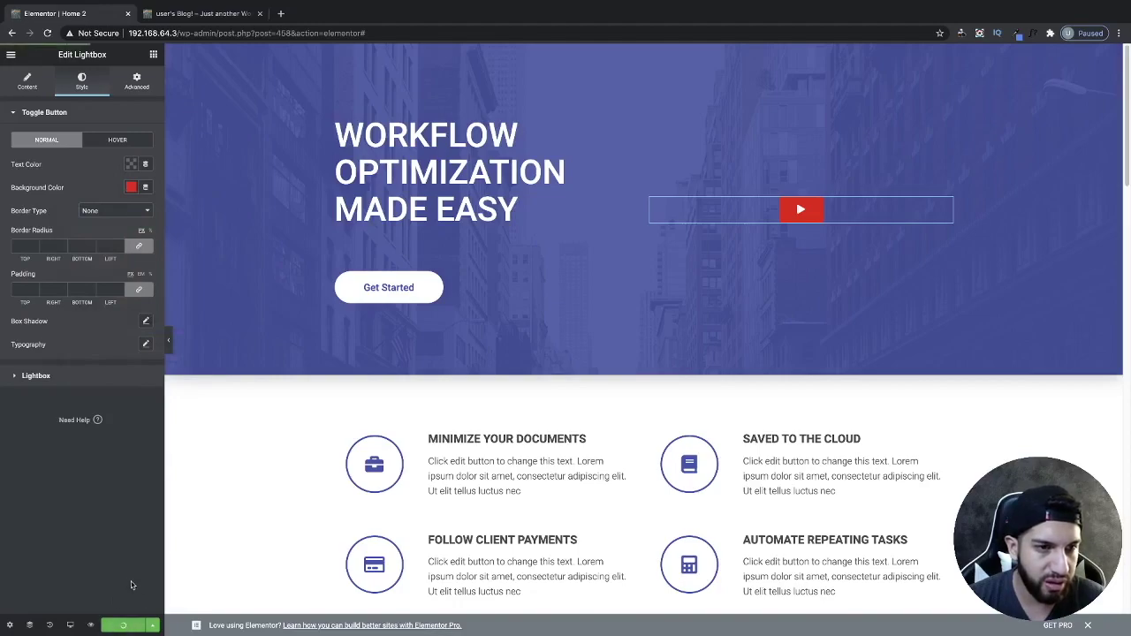
left_click(76, 379)
left_click(96, 166)
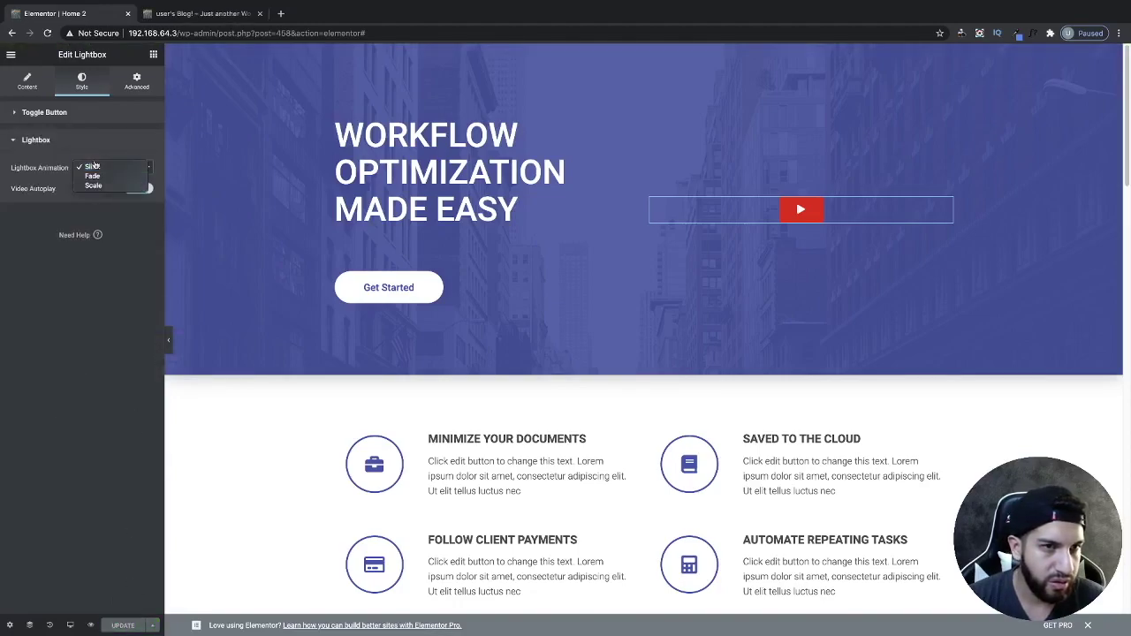
left_click(106, 301)
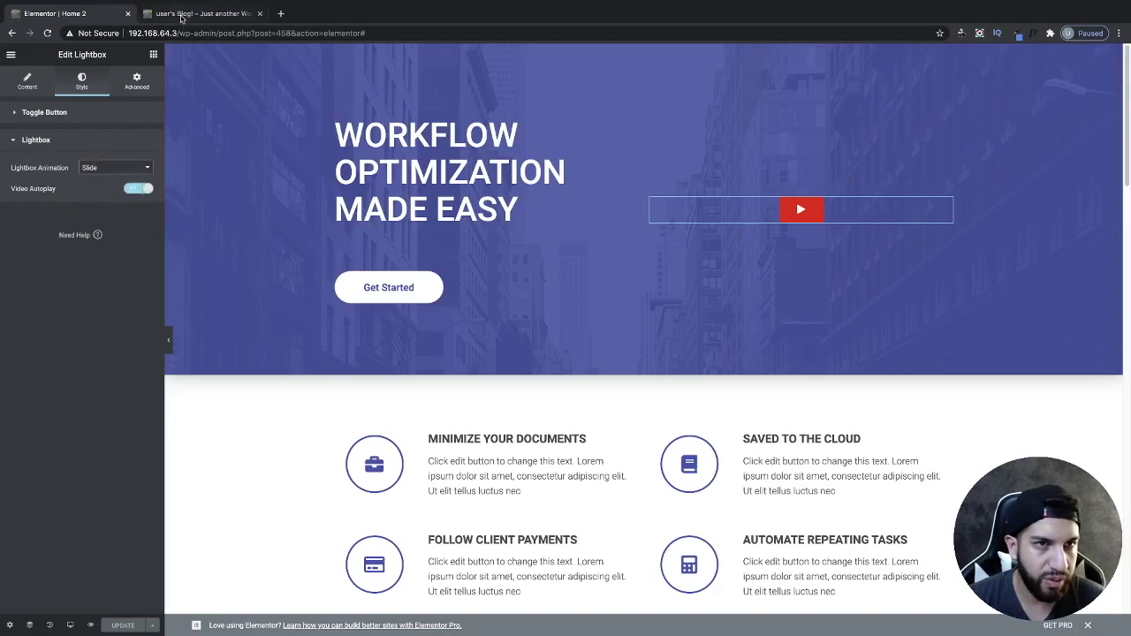
left_click(181, 13)
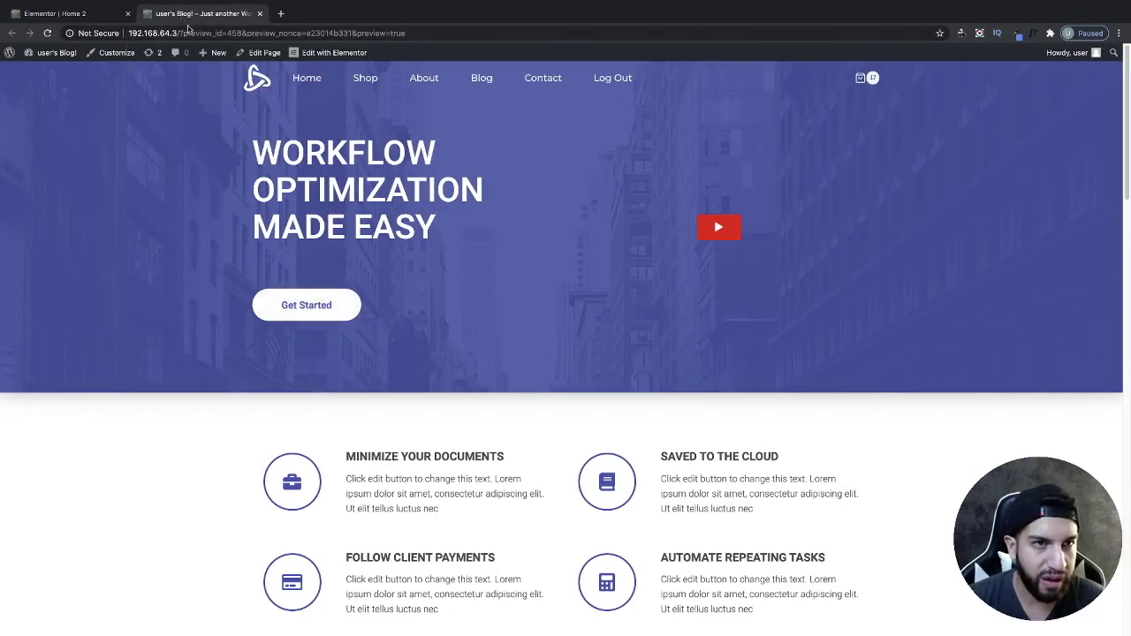
Step: Back in the editor, give the column behind the play icon a background image of the long-haired woman facing the forest and mountain
left_click(30, 15)
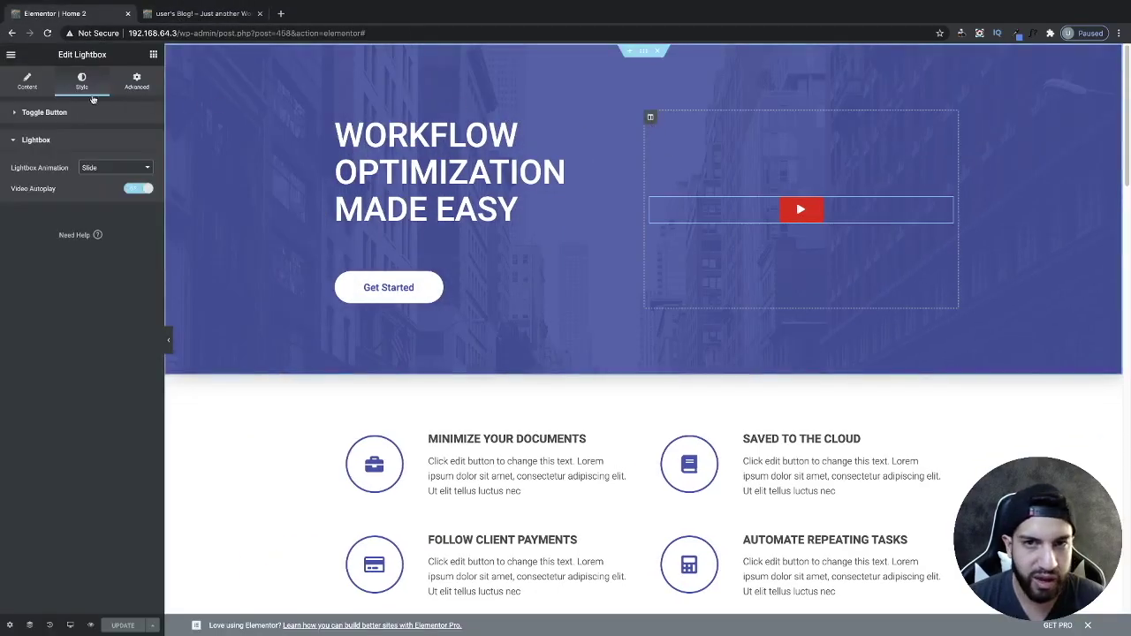
left_click(82, 263)
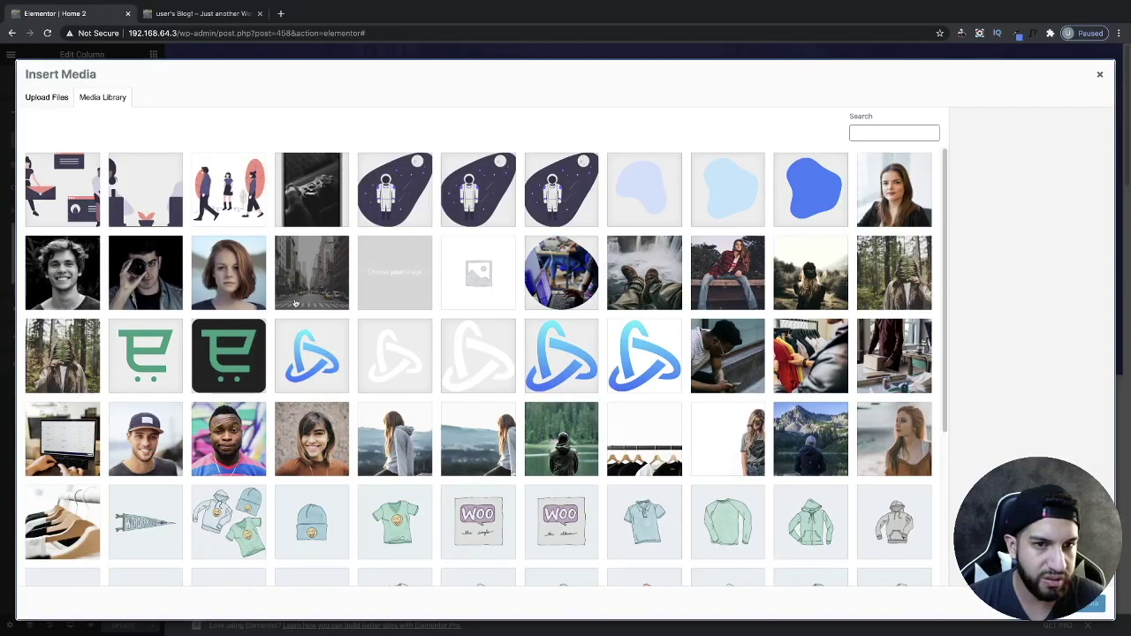
left_click(788, 276)
left_click(1097, 603)
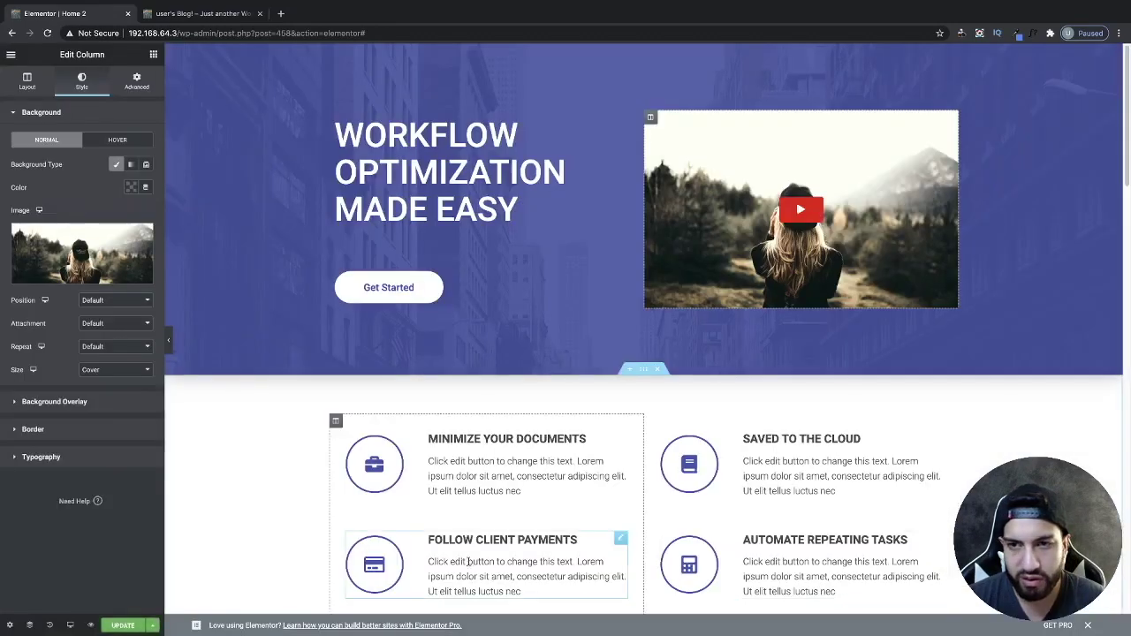
Step: Update the page, and open and close the video popup from the red play icon in the preview
left_click(123, 626)
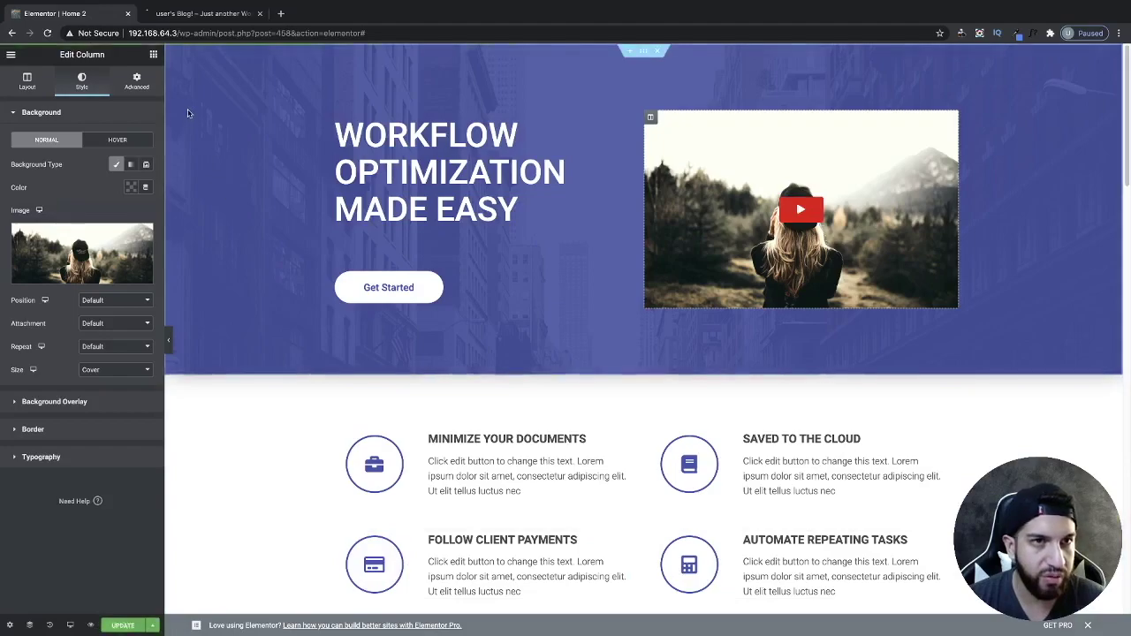
key("ctrl+Tab")
left_click(716, 243)
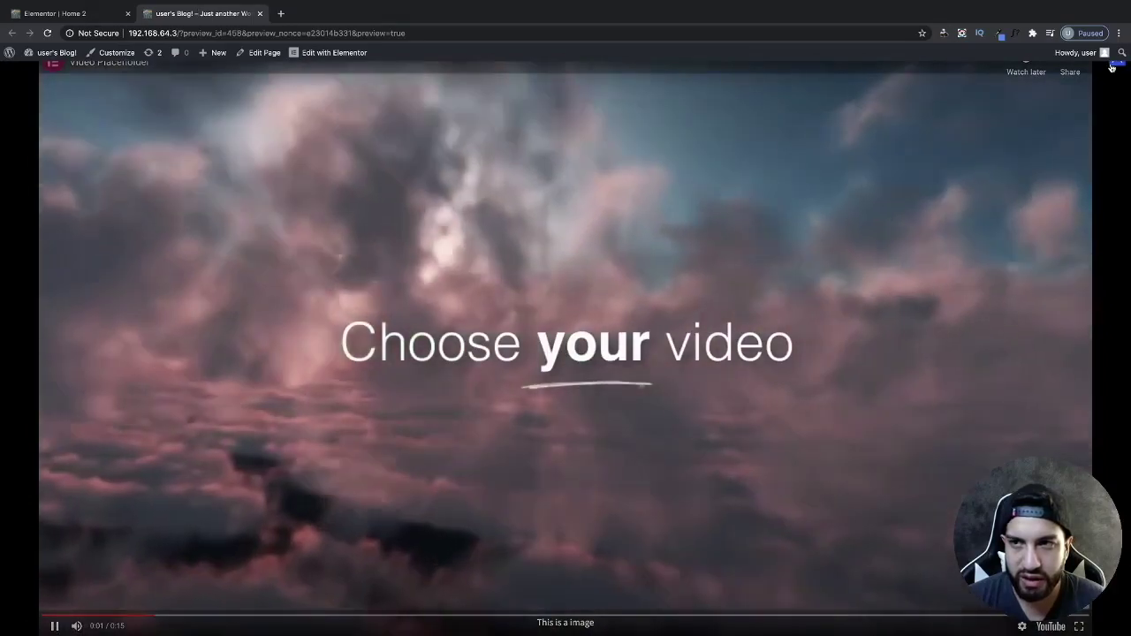
left_click(1128, 101)
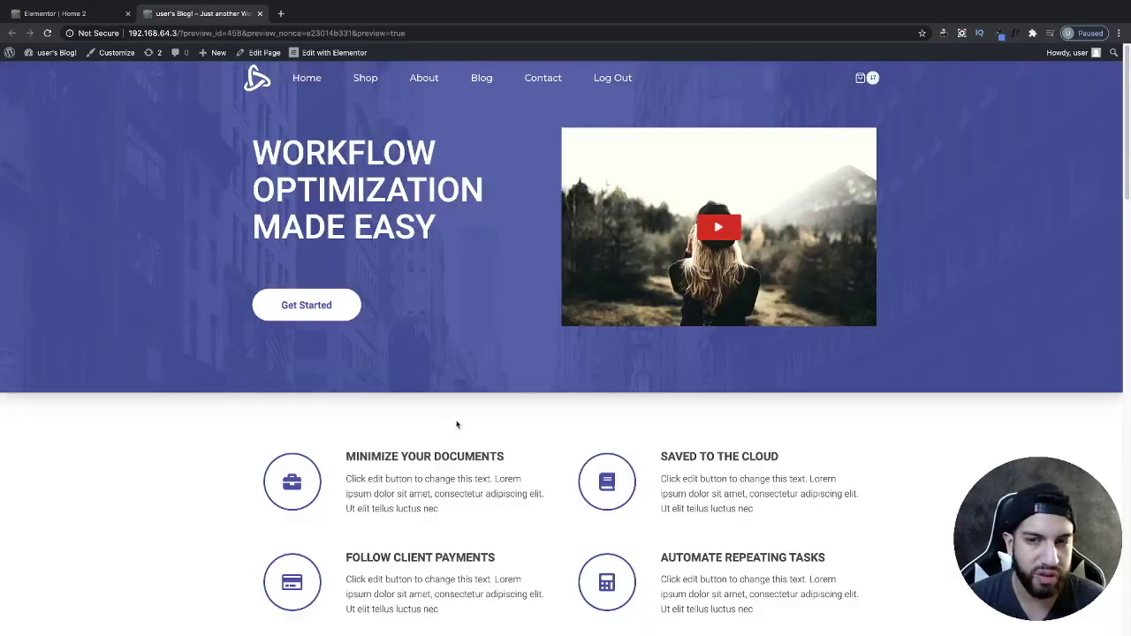
Step: Return to the editor and open the Lightbox widget's settings for the red play icon
left_click(86, 15)
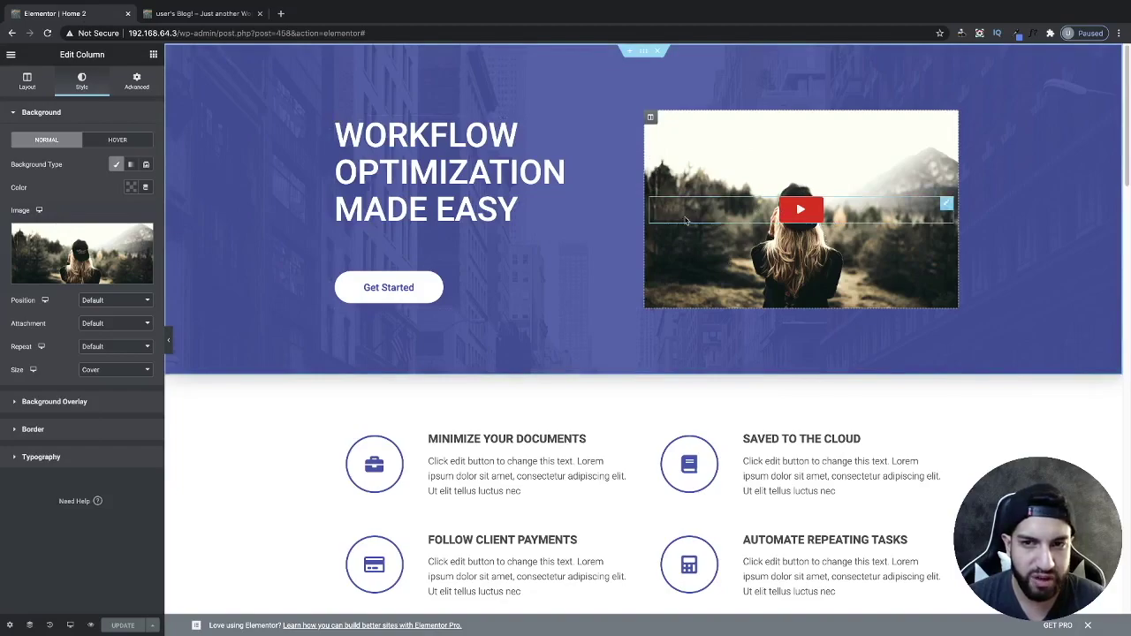
left_click(858, 215)
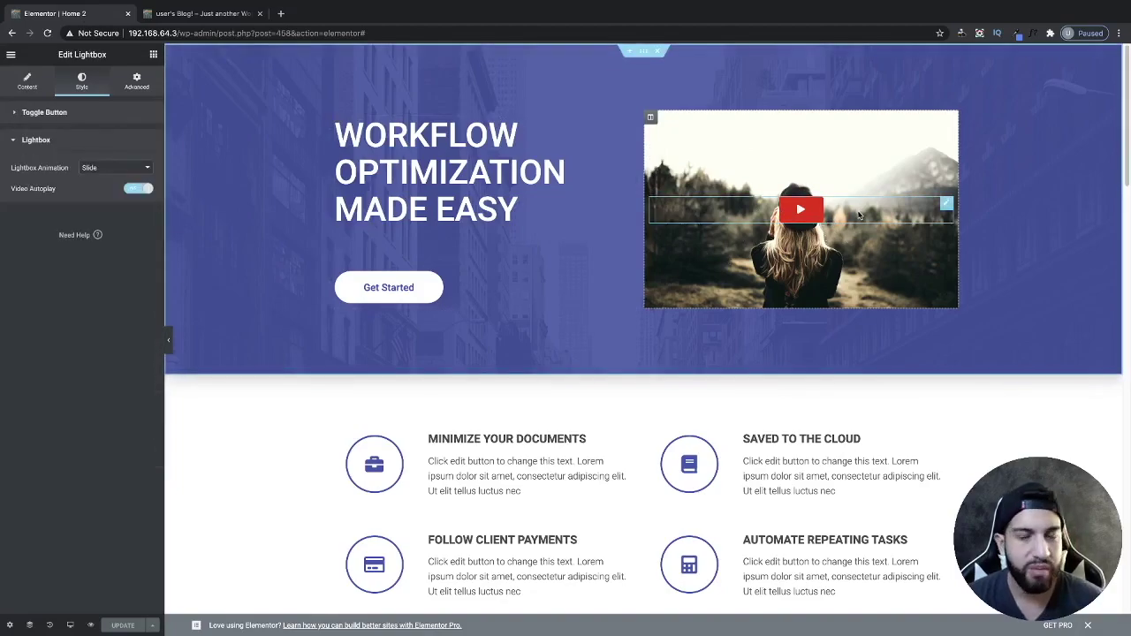